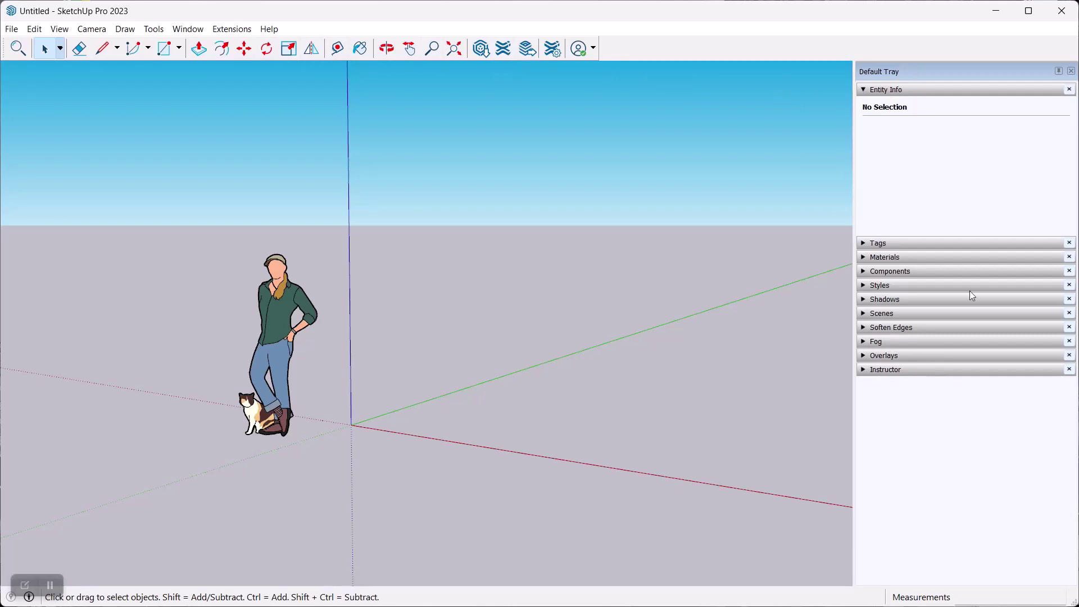
{"action": "right_click", "coordinate": [631, 51]}
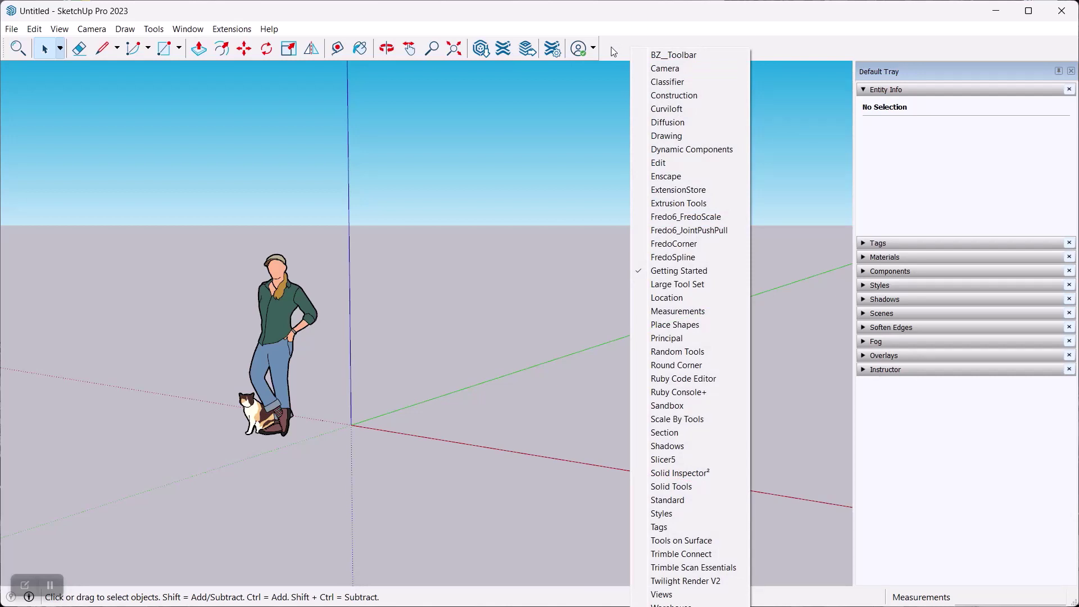
{"action": "left_click", "coordinate": [611, 46]}
{"action": "left_click", "coordinate": [59, 29]}
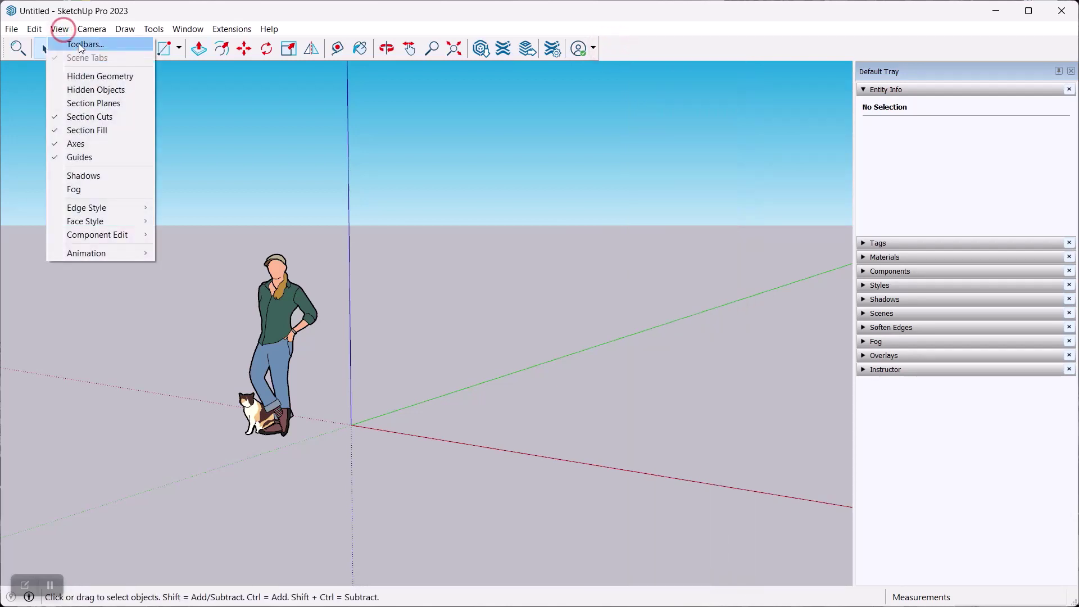
{"action": "left_click", "coordinate": [635, 52]}
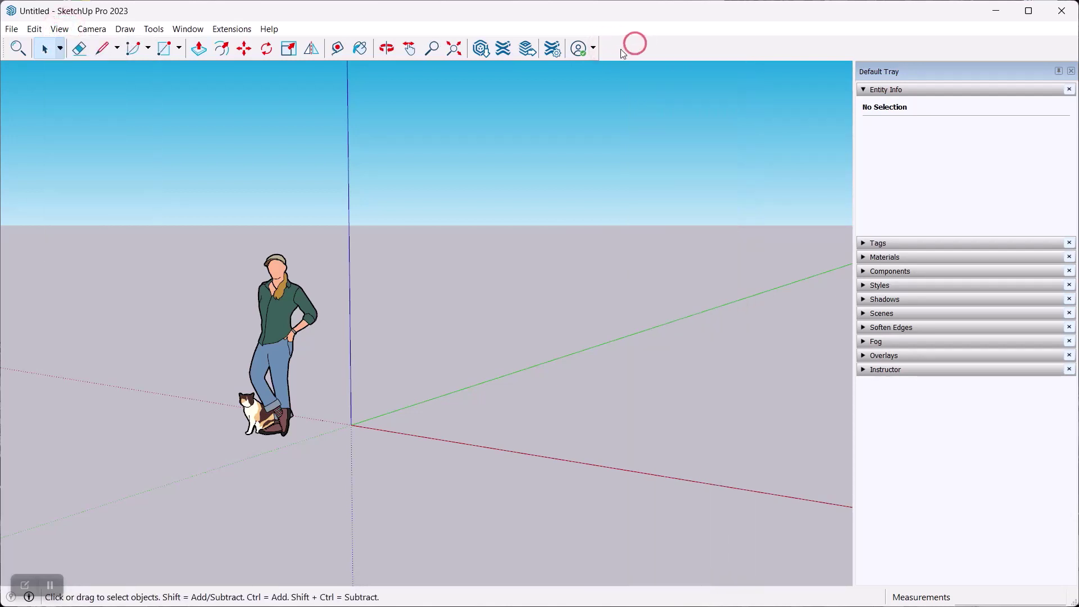
Show the Large Tool Set toolbar and close the Getting Started toolbar.
{"action": "right_click", "coordinate": [622, 53]}
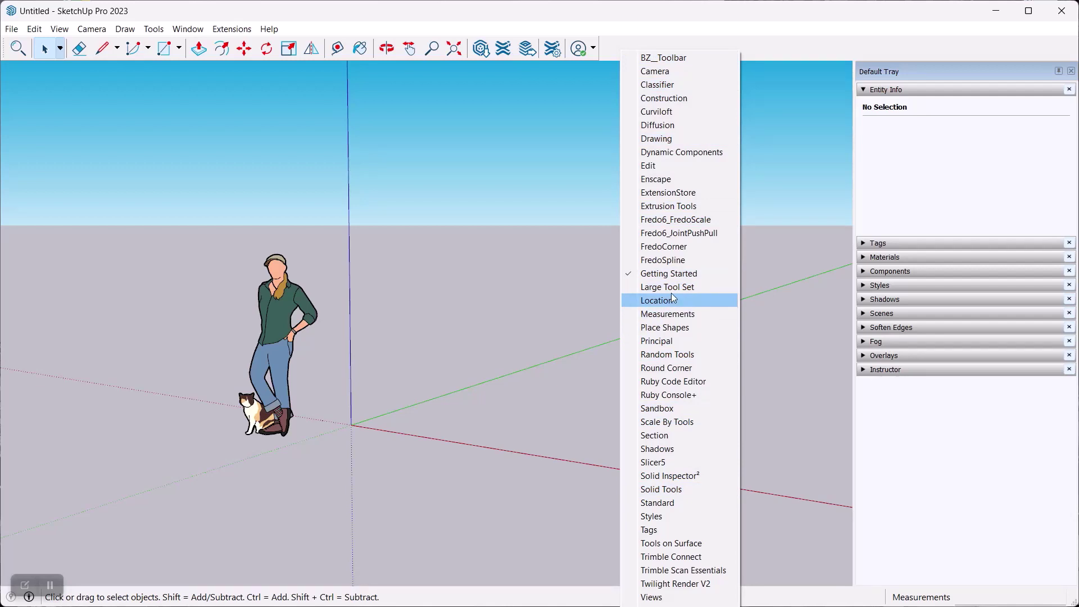
{"action": "left_click", "coordinate": [700, 287]}
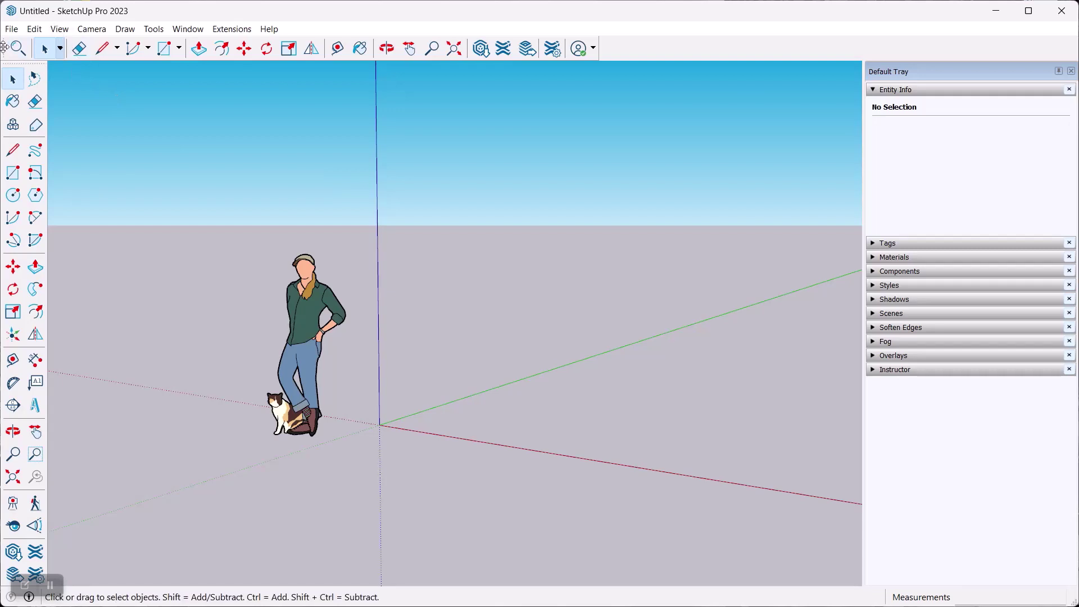
{"action": "left_click_drag", "start_coordinate": [4, 48], "coordinate": [162, 126]}
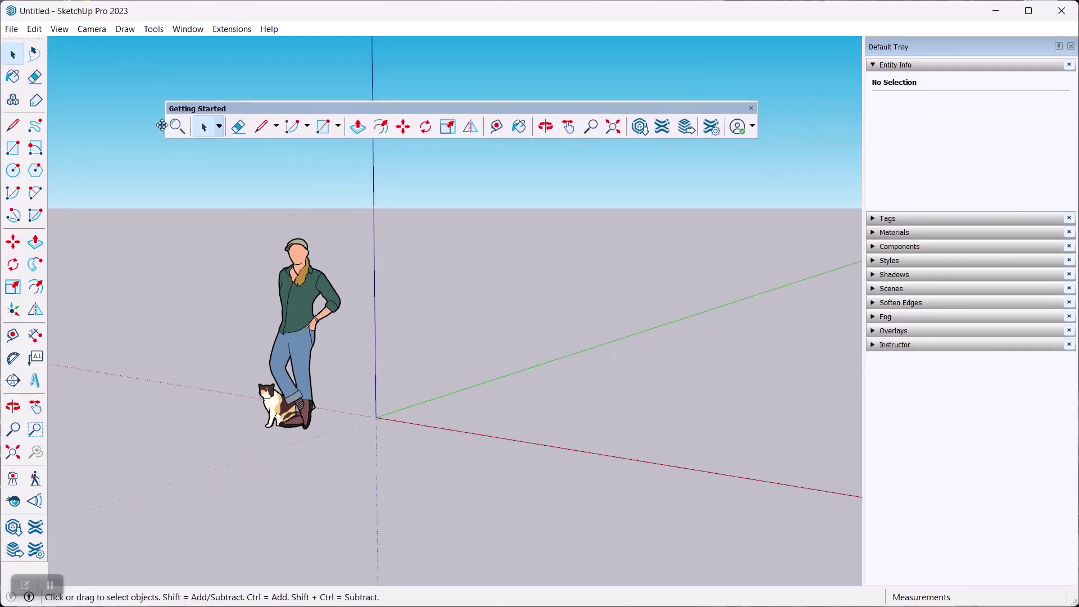
{"action": "left_click", "coordinate": [752, 108]}
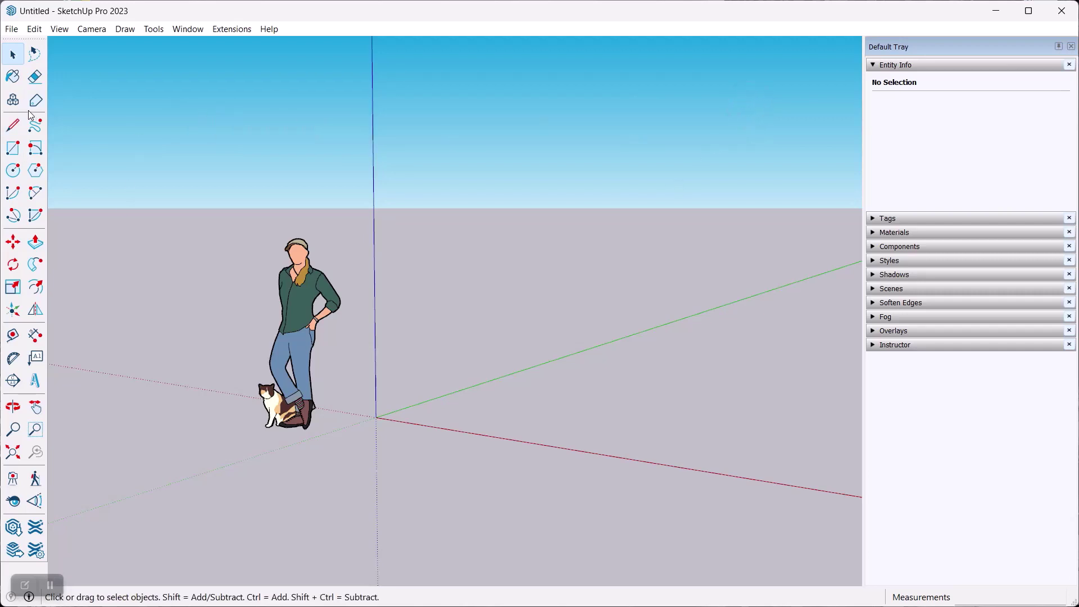
Show the Styles toolbar and dock it in the row above the drawing area.
{"action": "right_click", "coordinate": [31, 115]}
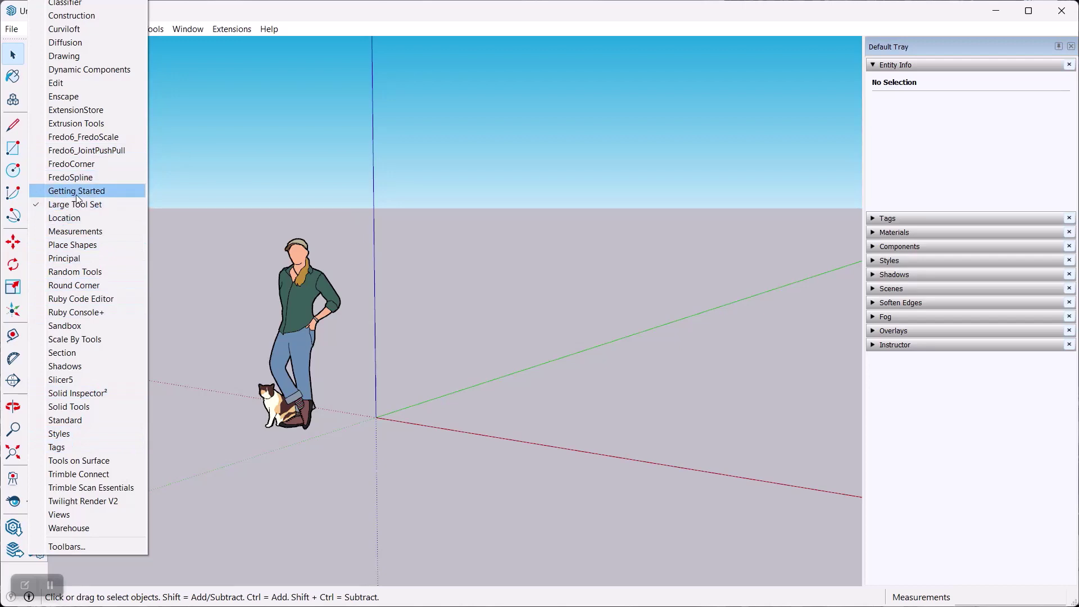
{"action": "left_click", "coordinate": [305, 171]}
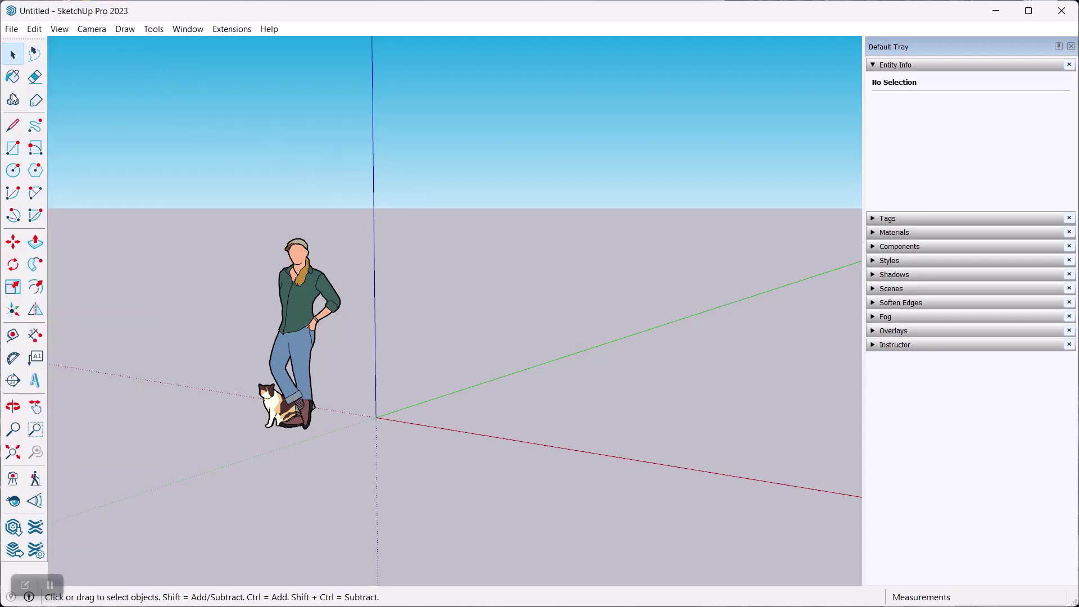
{"action": "right_click", "coordinate": [20, 124]}
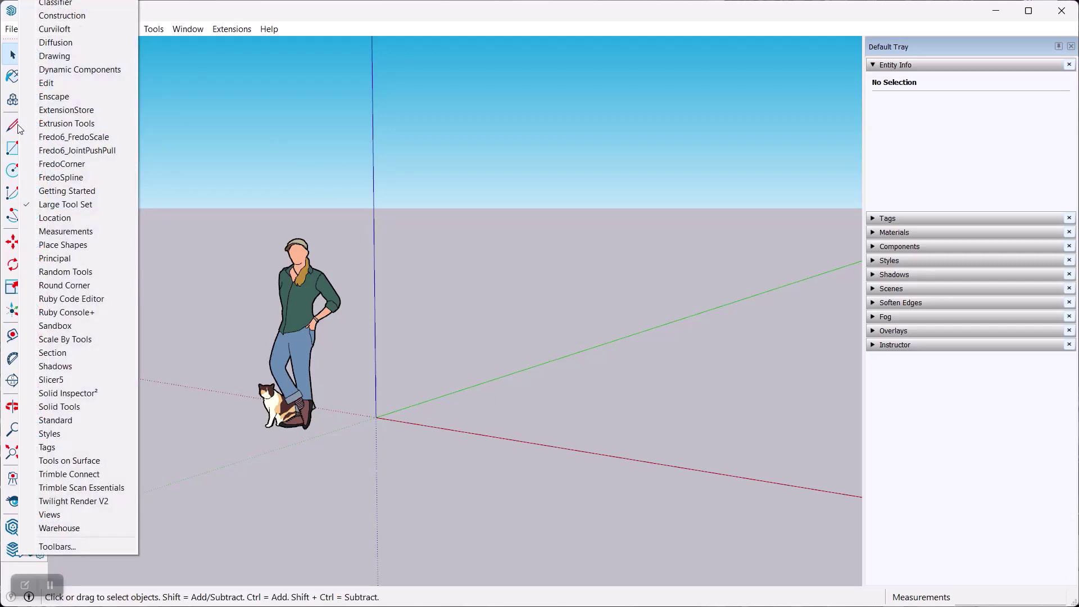
{"action": "left_click", "coordinate": [101, 434]}
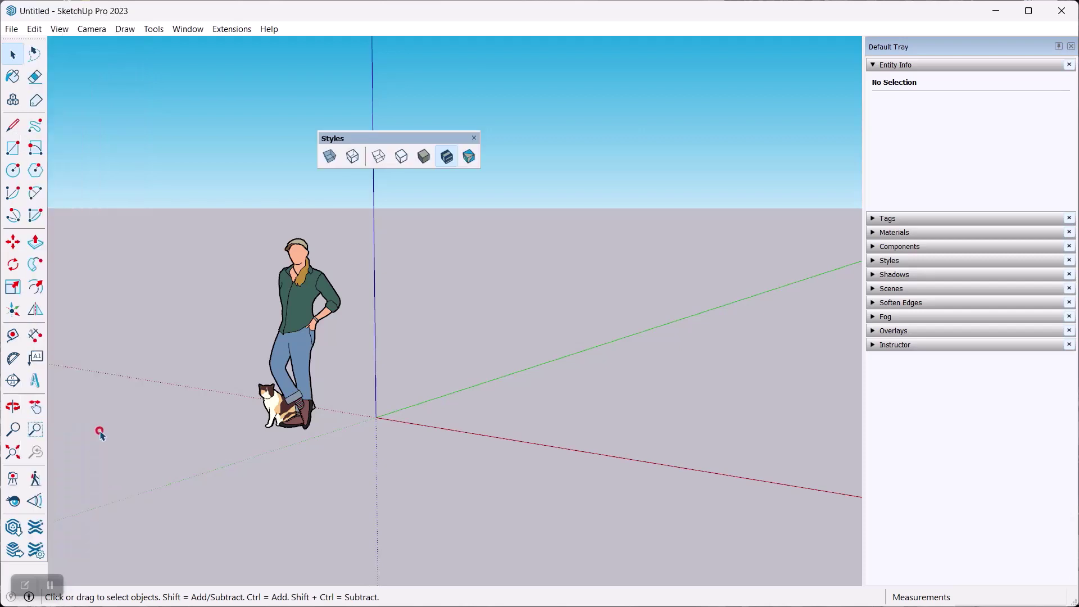
{"action": "left_click_drag", "start_coordinate": [375, 136], "coordinate": [42, 41]}
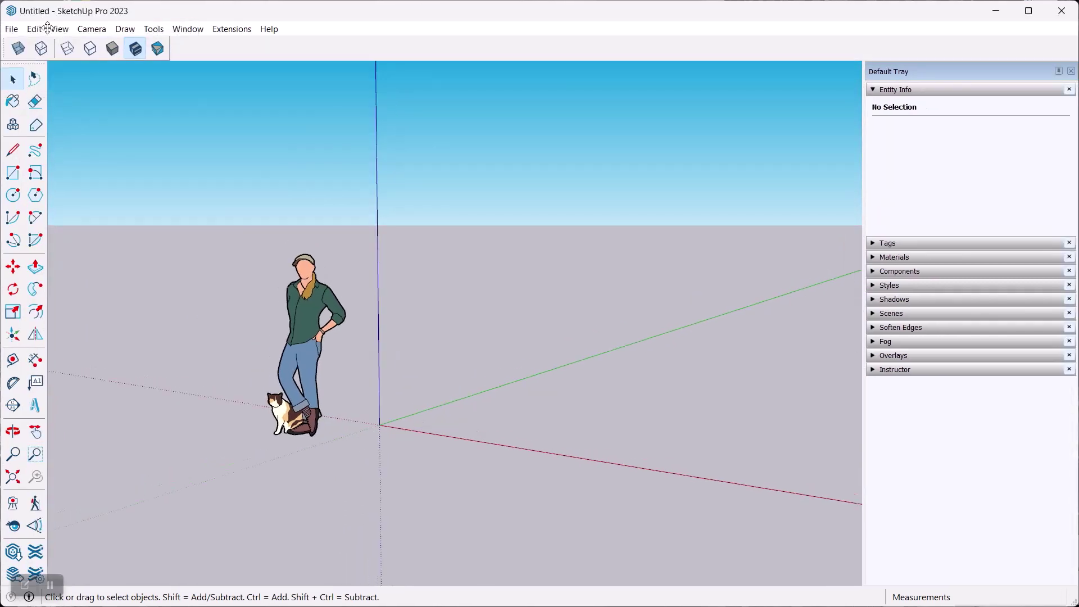
Show the Views toolbar and dock it beside the Styles toolbar.
{"action": "right_click", "coordinate": [201, 47]}
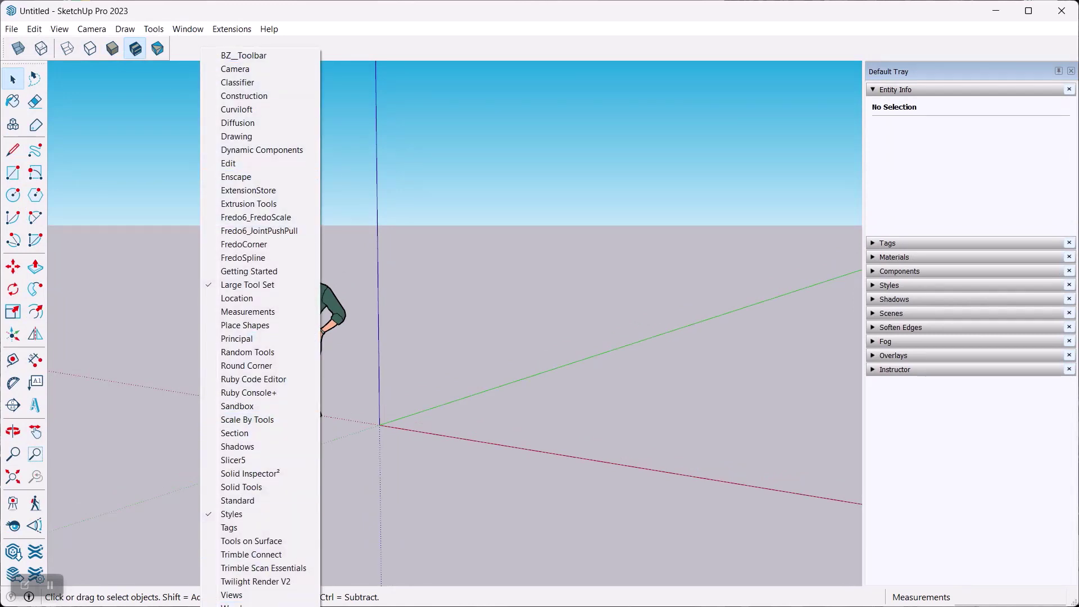
{"action": "left_click", "coordinate": [258, 598]}
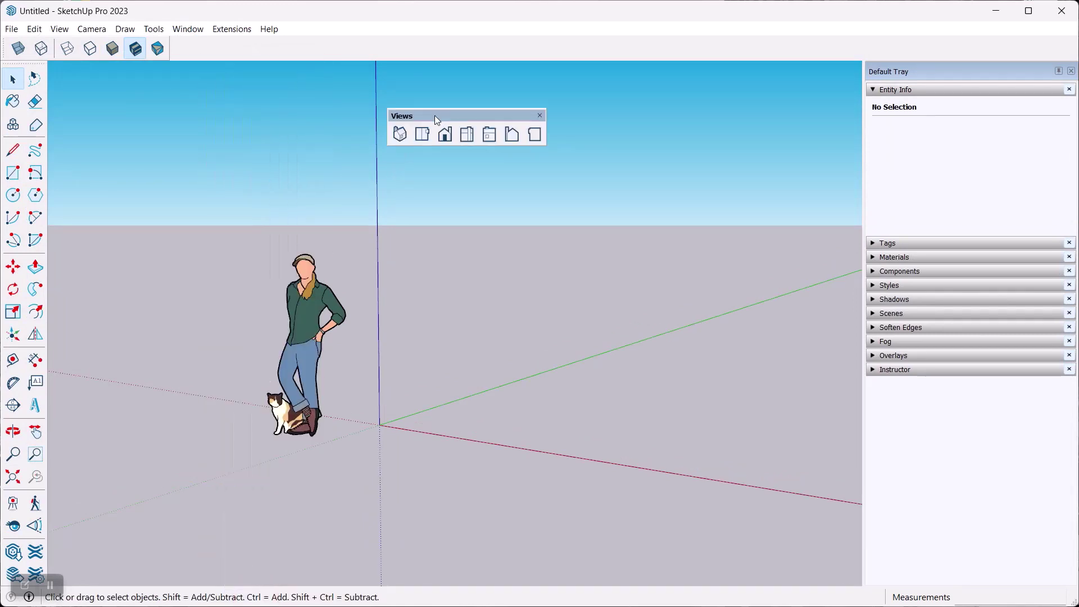
{"action": "left_click_drag", "start_coordinate": [434, 116], "coordinate": [224, 50]}
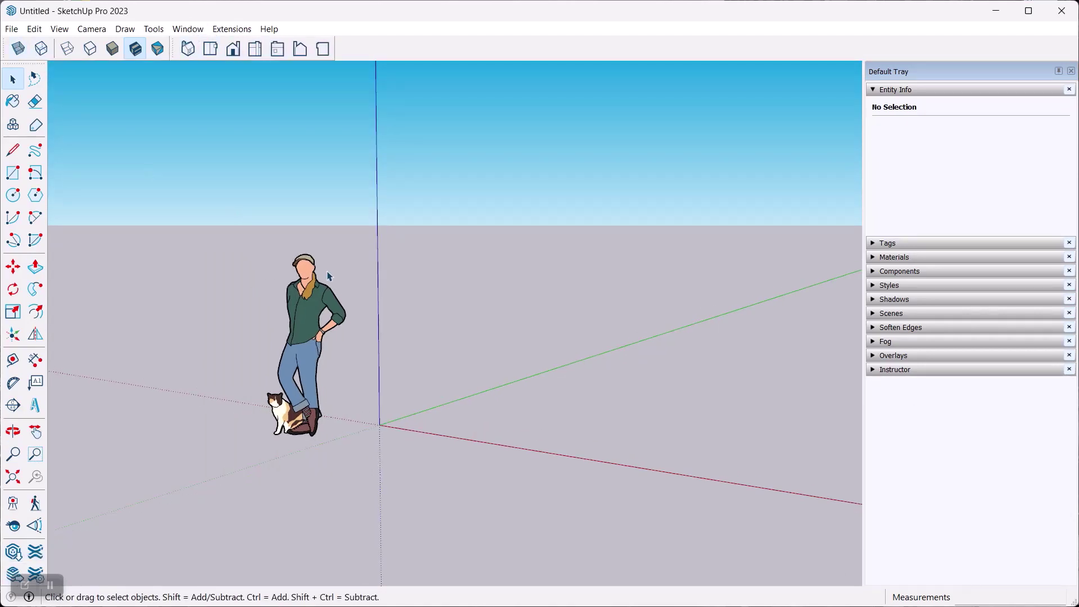
Try the Shaded and Monochrome face styles, return to Shaded With Textures, and switch X-Ray on and off.
{"action": "left_click", "coordinate": [112, 48]}
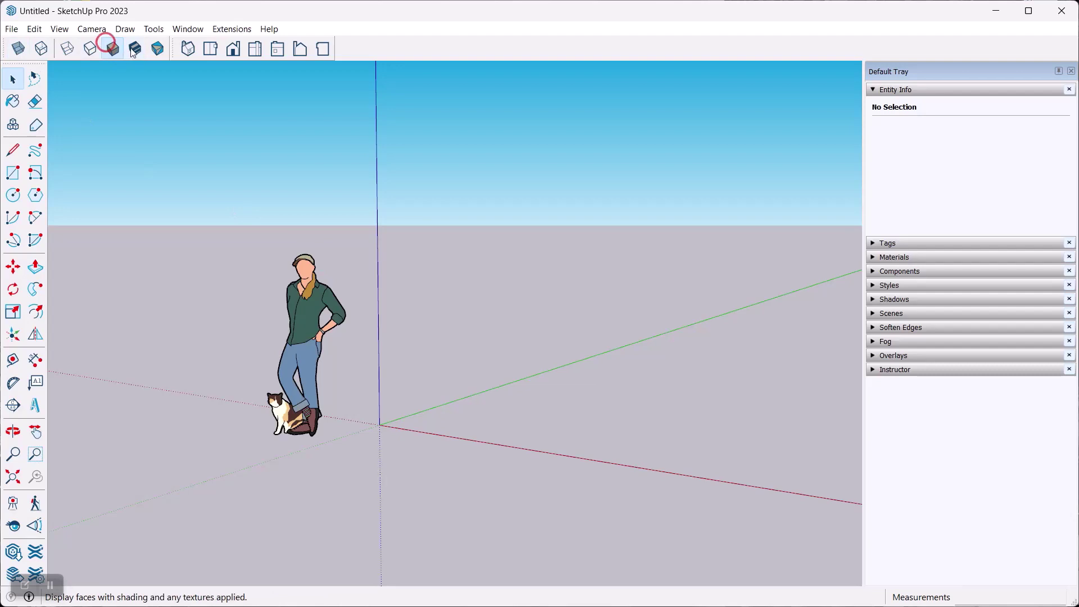
{"action": "left_click", "coordinate": [134, 49]}
{"action": "left_click", "coordinate": [157, 49]}
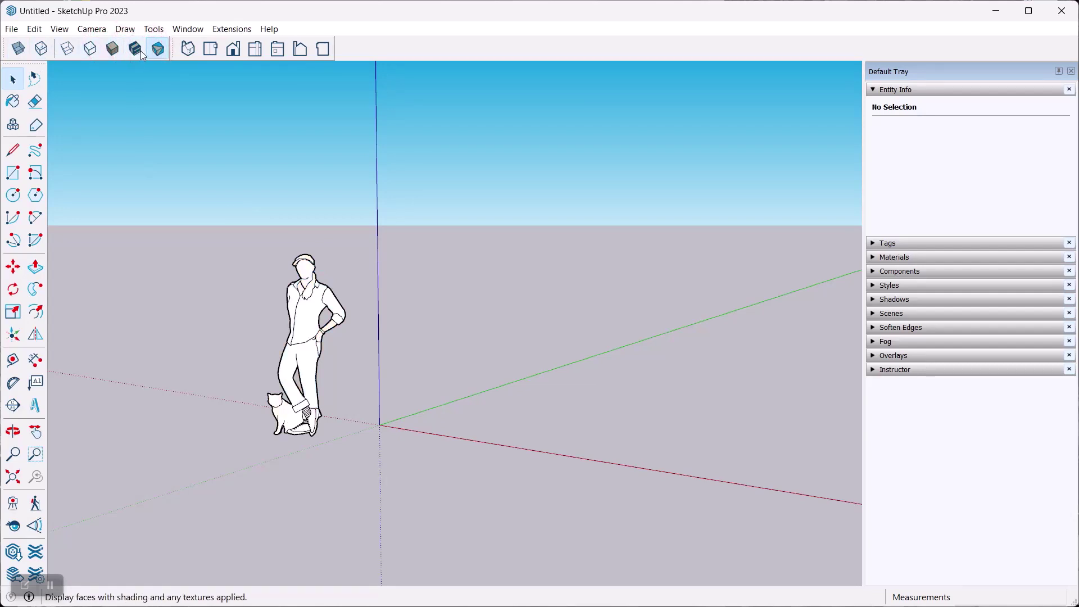
{"action": "left_click", "coordinate": [135, 49]}
{"action": "left_click", "coordinate": [19, 49]}
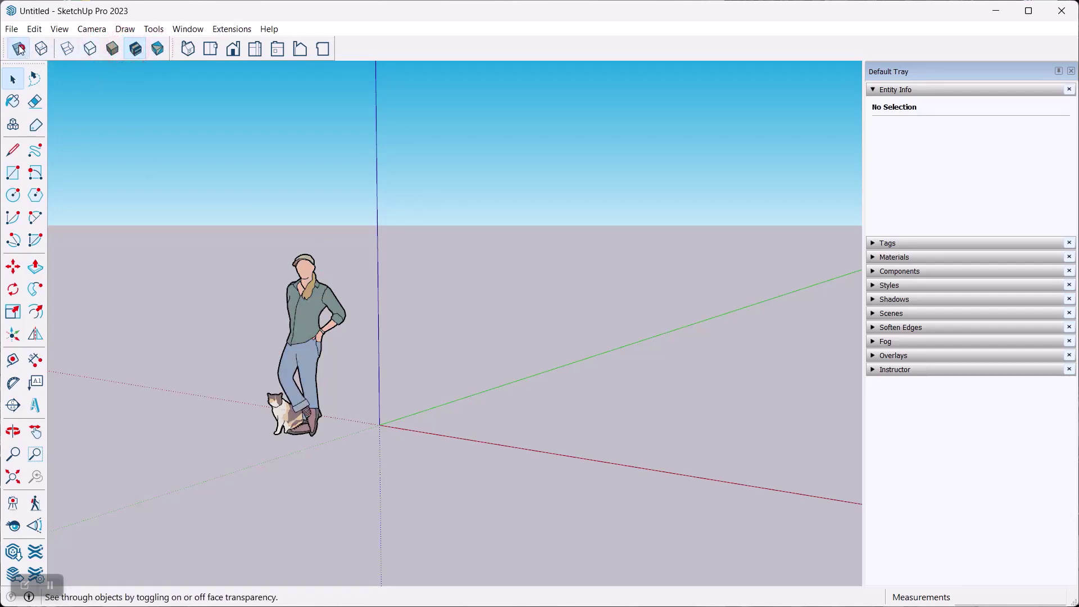
{"action": "left_click", "coordinate": [19, 49]}
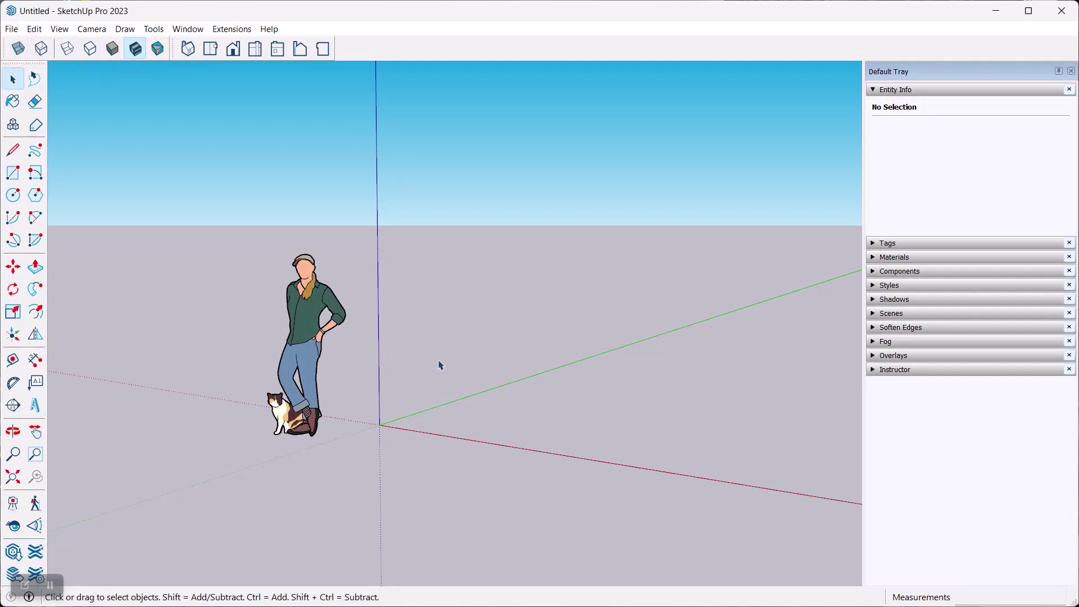
Look at the scale figure in the front, right and top standard views, ending with the isometric view.
{"action": "middle_click_drag", "start_coordinate": [440, 365], "coordinate": [395, 400]}
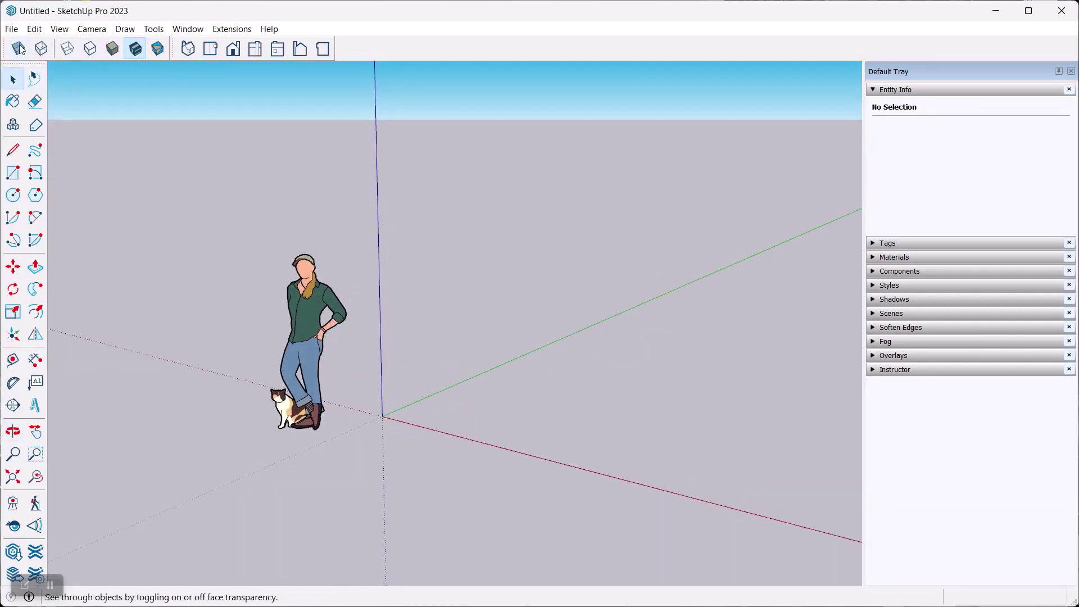
{"action": "left_click", "coordinate": [234, 49]}
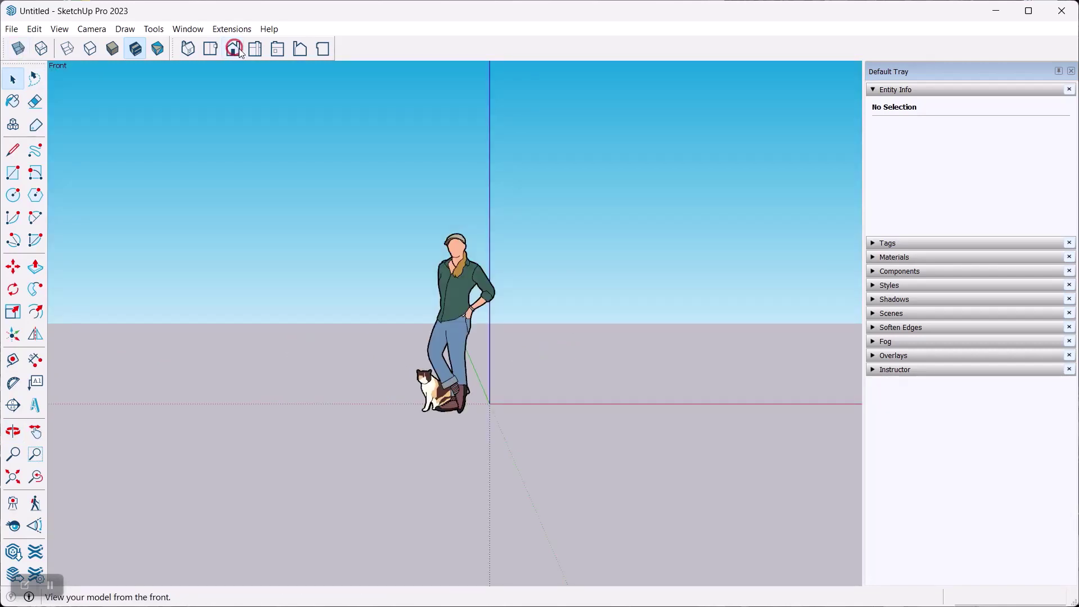
{"action": "left_click", "coordinate": [256, 49]}
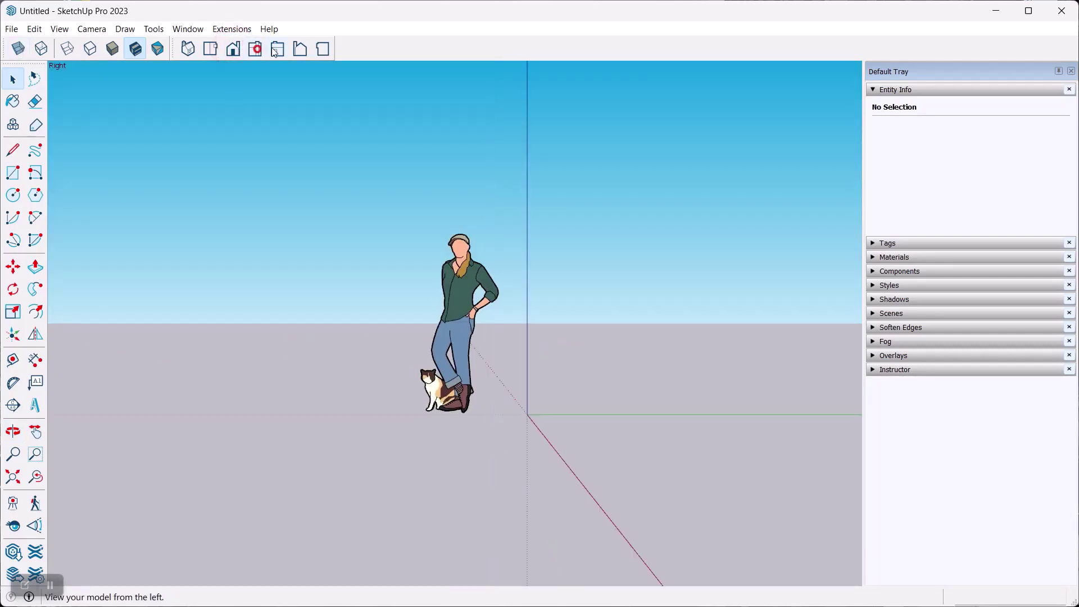
{"action": "left_click", "coordinate": [211, 49]}
{"action": "left_click", "coordinate": [233, 49]}
{"action": "left_click", "coordinate": [189, 48]}
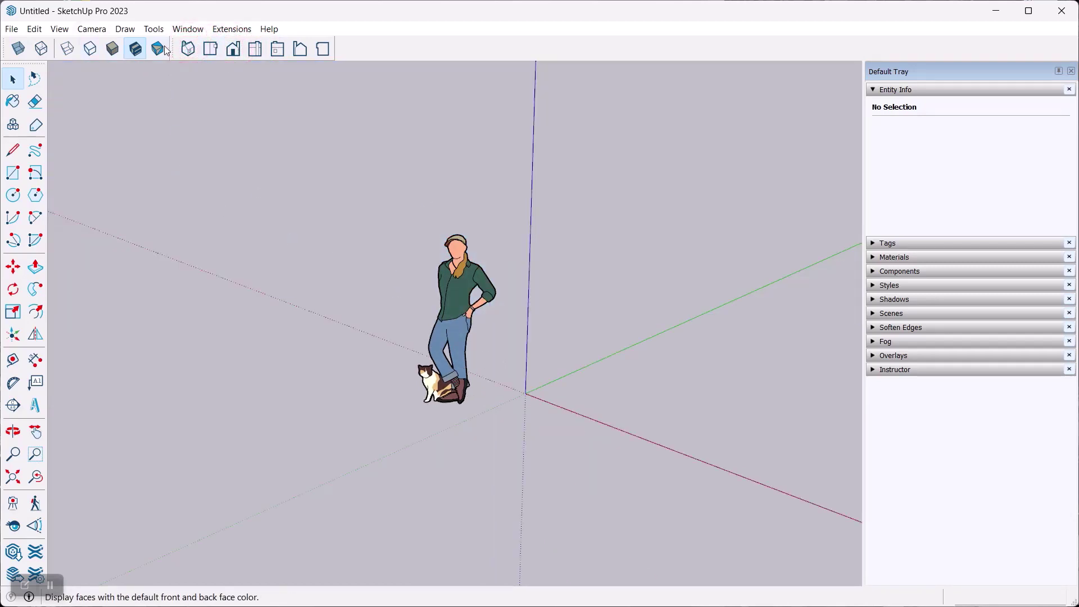
{"action": "left_click", "coordinate": [348, 48]}
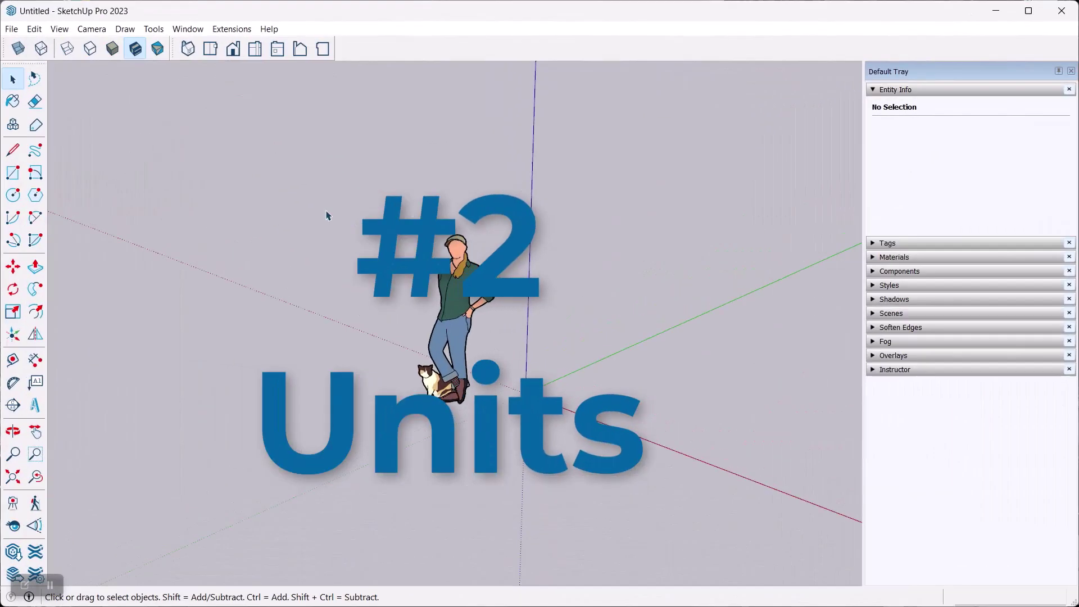
Start a rectangle on the ground plane with its first corner at the origin.
{"action": "mouse_move", "coordinate": [498, 321]}
{"action": "middle_mouse_down"}
{"action": "mouse_move", "coordinate": [500, 349]}
{"action": "mouse_move", "coordinate": [472, 338]}
{"action": "mouse_move", "coordinate": [458, 289]}
{"action": "mouse_move", "coordinate": [470, 268]}
{"action": "middle_mouse_up"}
{"action": "key", "text": "r"}
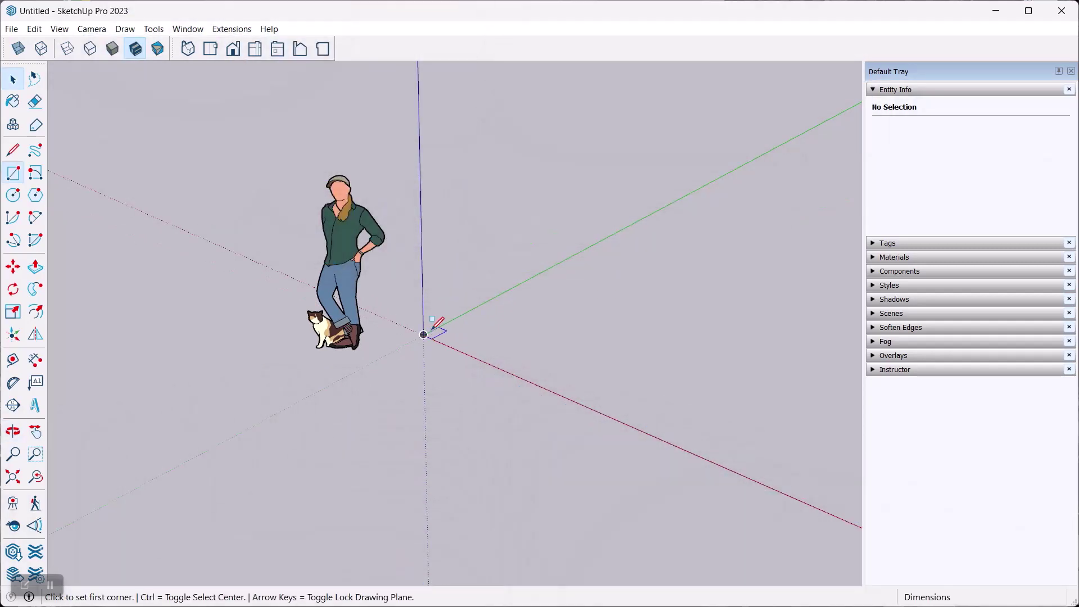
{"action": "left_click", "coordinate": [424, 334]}
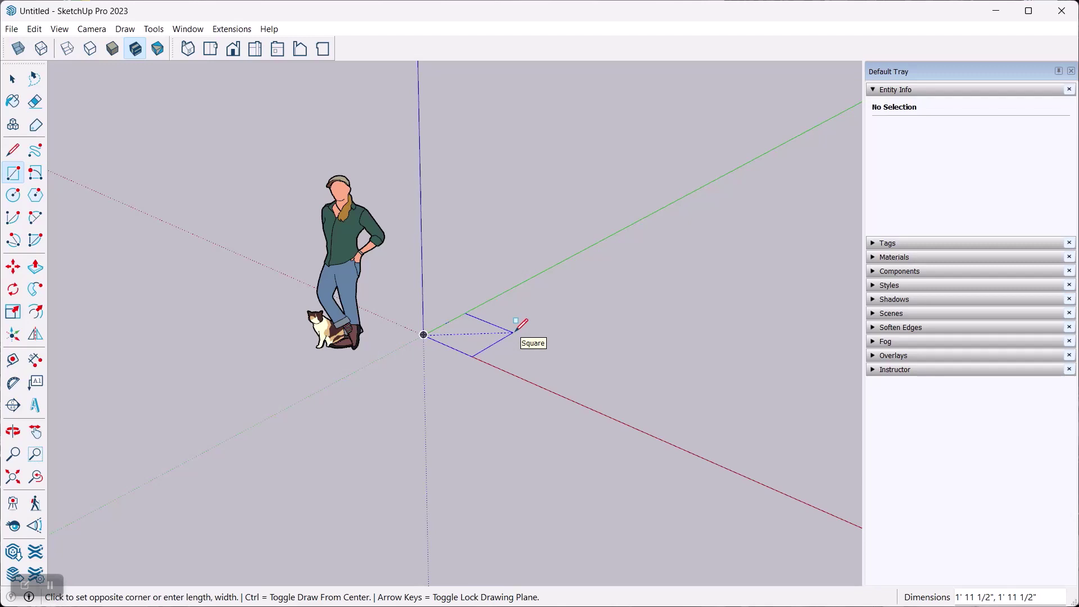
{"action": "type", "text": "10"}
{"action": "type", "text": ","}
{"action": "key", "text": "BackSpace"}
{"action": "key", "text": "BackSpace"}
{"action": "key", "text": "BackSpace"}
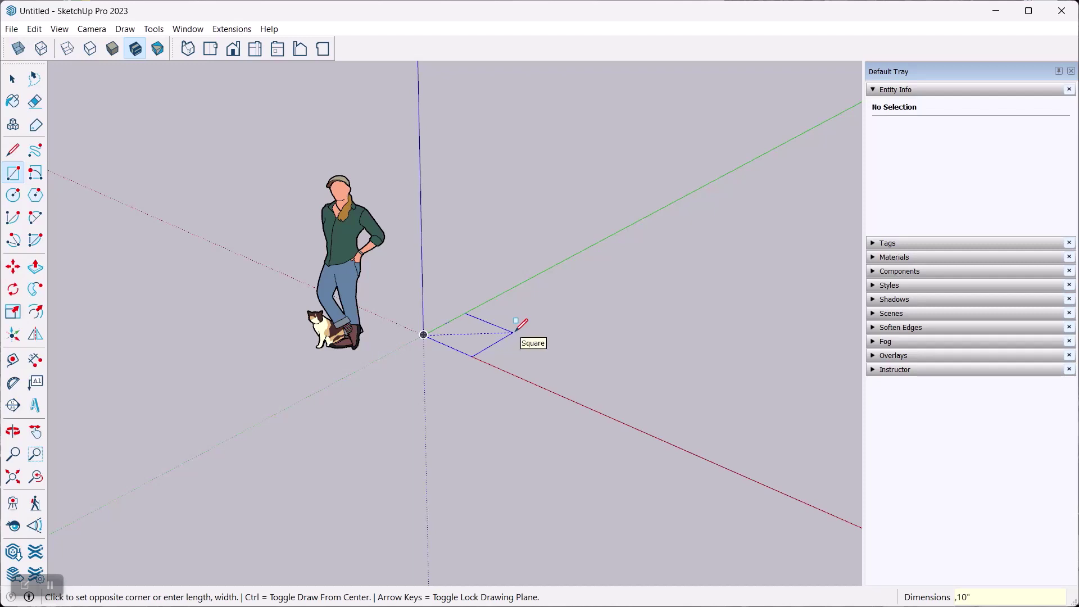
{"action": "key", "text": "BackSpace"}
{"action": "key", "text": "BackSpace"}
{"action": "key", "text": "BackSpace"}
{"action": "key", "text": "BackSpace"}
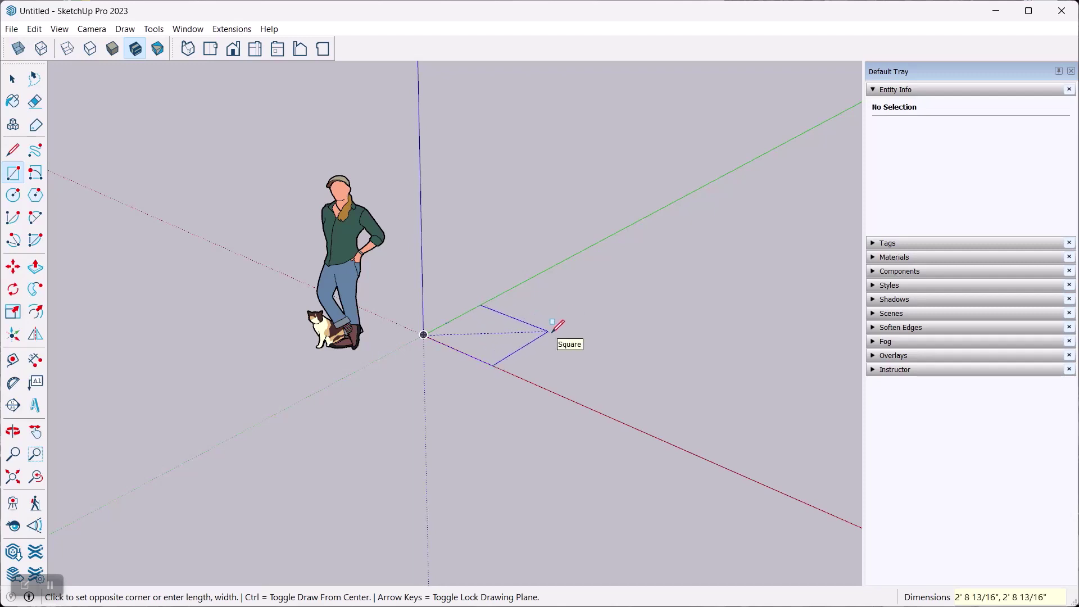
Complete the rectangle with dimensions 10,10.
{"action": "type", "text": "10,10"}
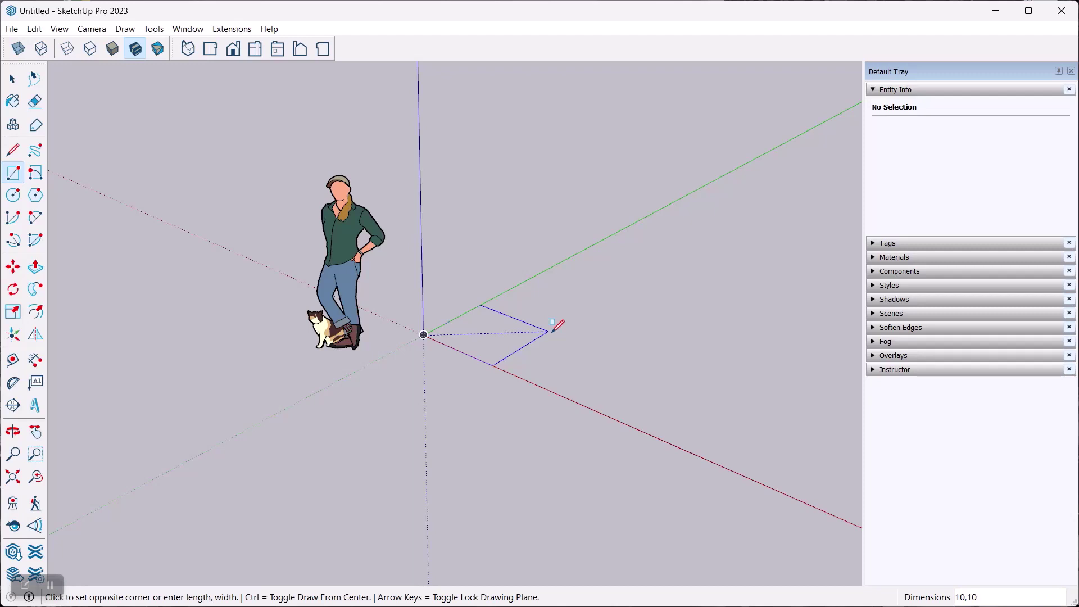
{"action": "key", "text": "Return"}
Use the Tape Measure tool to check the rectangle's edge along the red axis, starting from the origin.
{"action": "scroll", "coordinate": [457, 315], "scroll_direction": "up", "scroll_amount": 6}
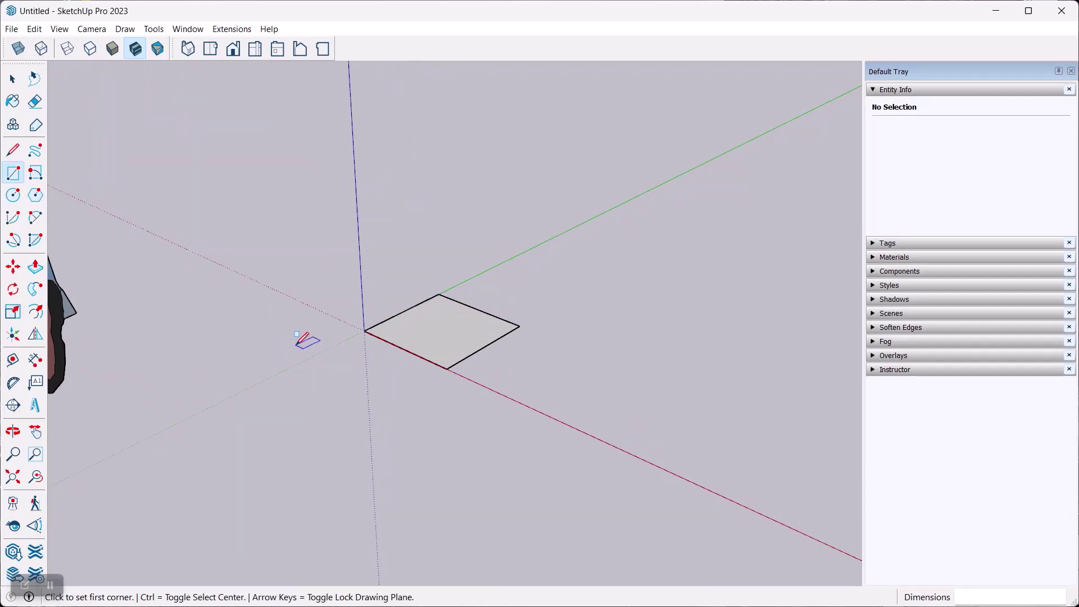
{"action": "left_click", "coordinate": [13, 362]}
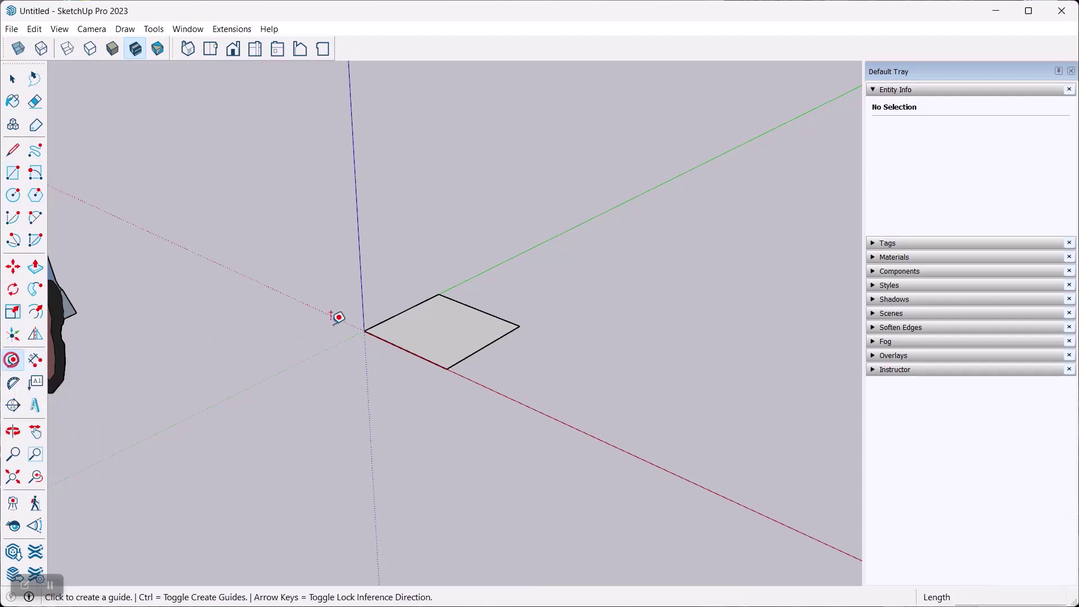
{"action": "left_click", "coordinate": [364, 330]}
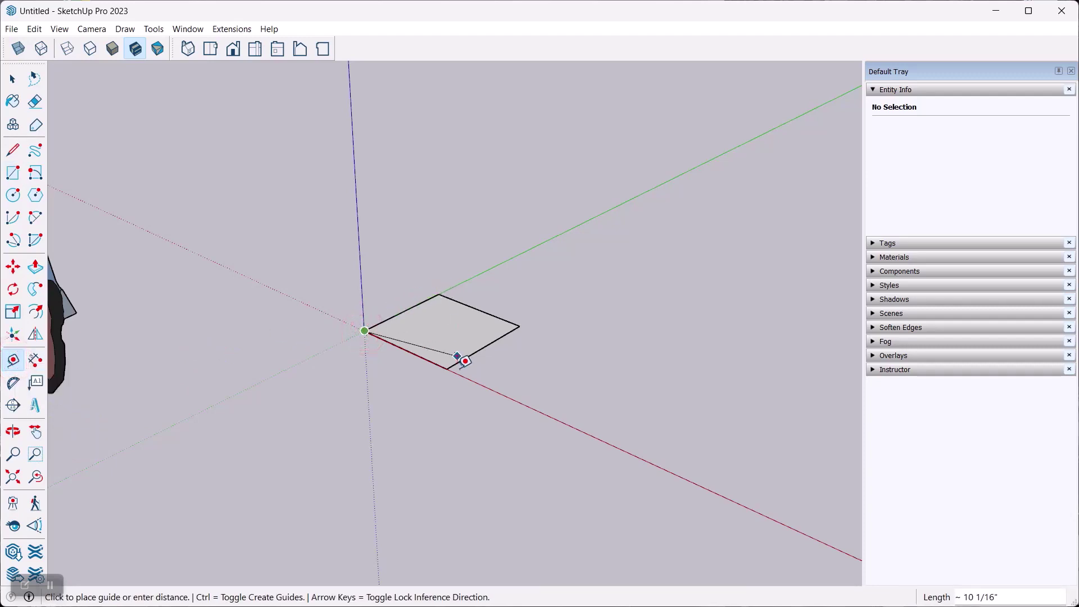
{"action": "left_click", "coordinate": [12, 79]}
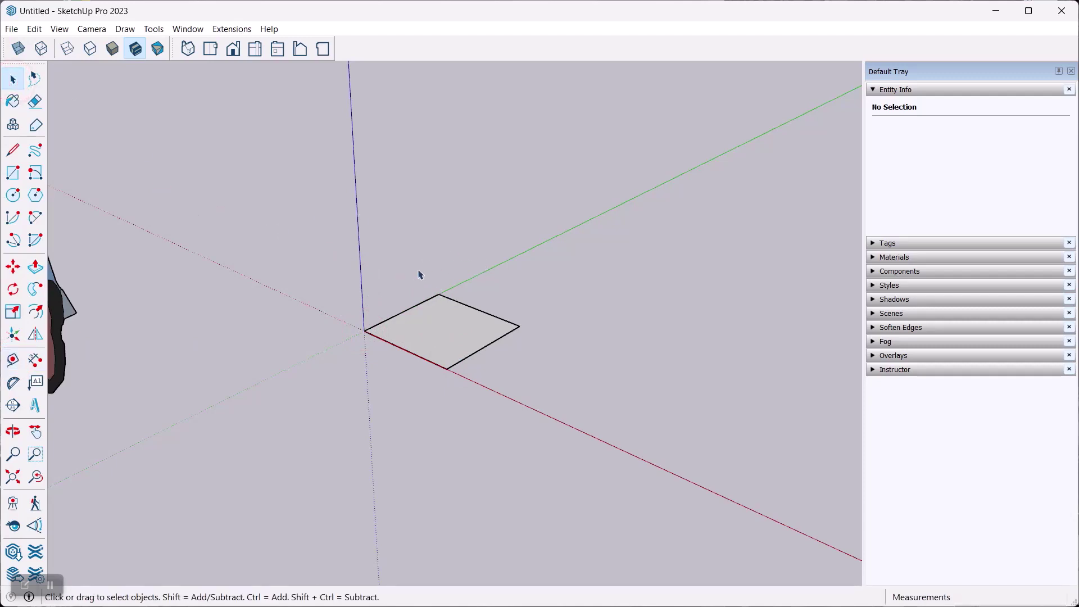
{"action": "middle_click_drag", "start_coordinate": [419, 277], "coordinate": [401, 292]}
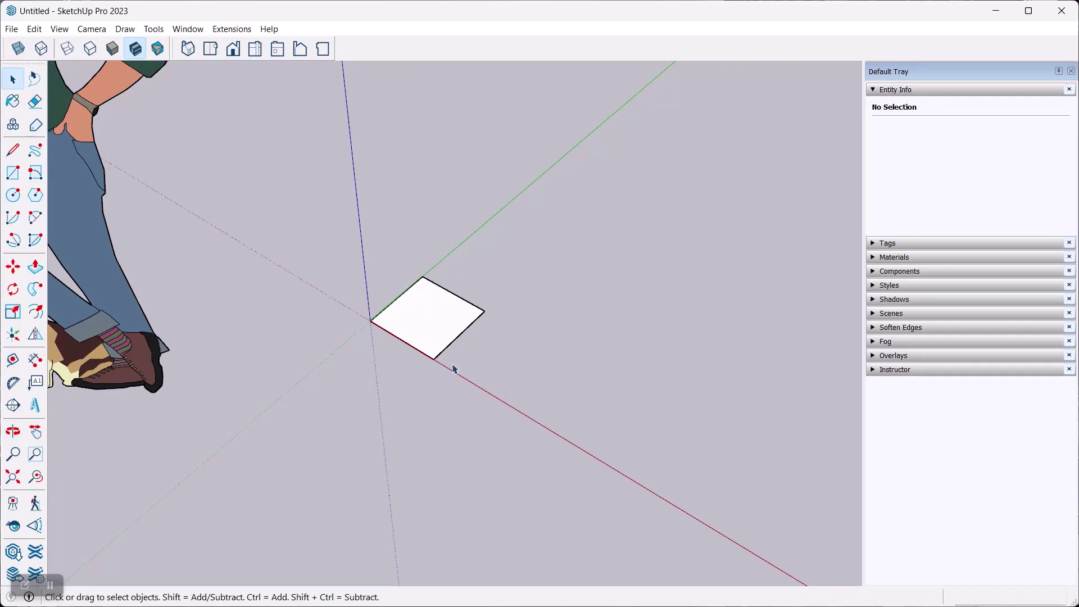
{"action": "middle_click_drag", "start_coordinate": [477, 364], "coordinate": [424, 318]}
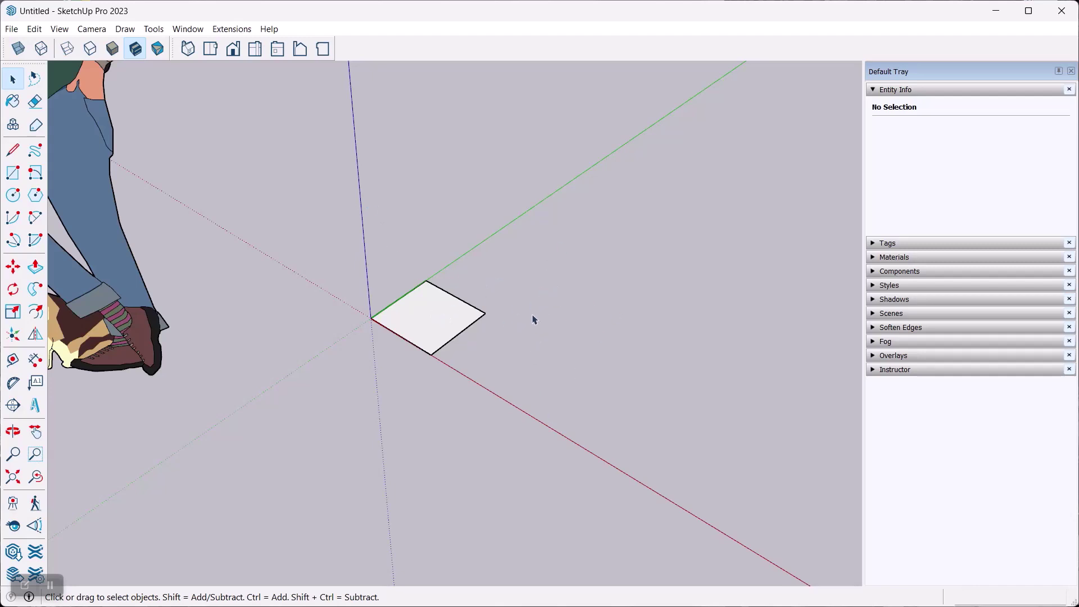
Draw a line of length 24 along the green axis from the rectangle's outer corner.
{"action": "scroll", "coordinate": [256, 340], "scroll_direction": "down", "scroll_amount": 2}
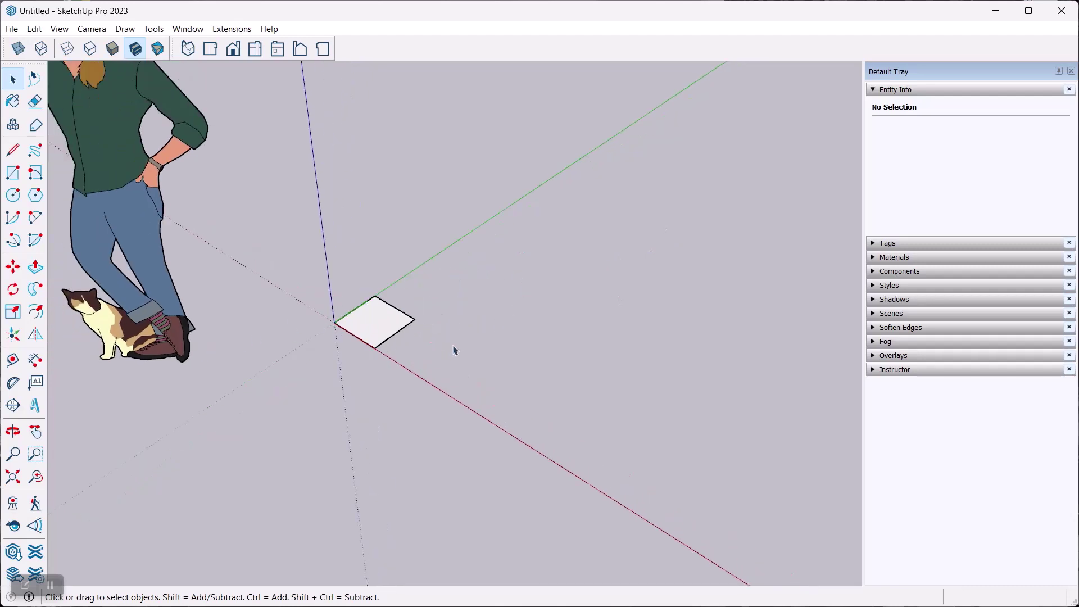
{"action": "middle_click_drag", "start_coordinate": [454, 349], "coordinate": [472, 302]}
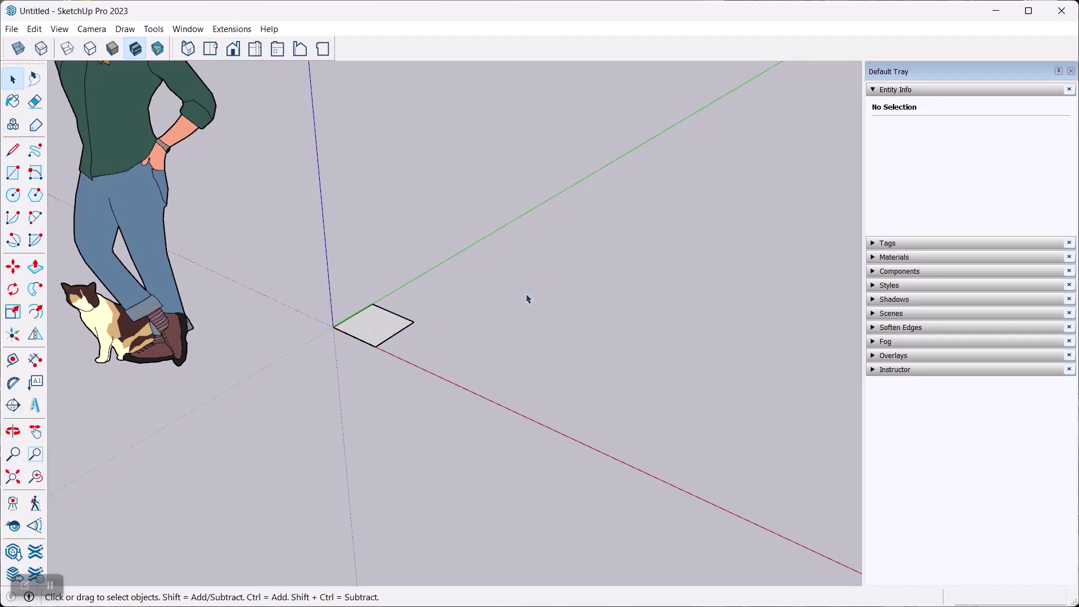
{"action": "left_click", "coordinate": [373, 324]}
{"action": "left_click", "coordinate": [448, 283]}
{"action": "key", "text": "l"}
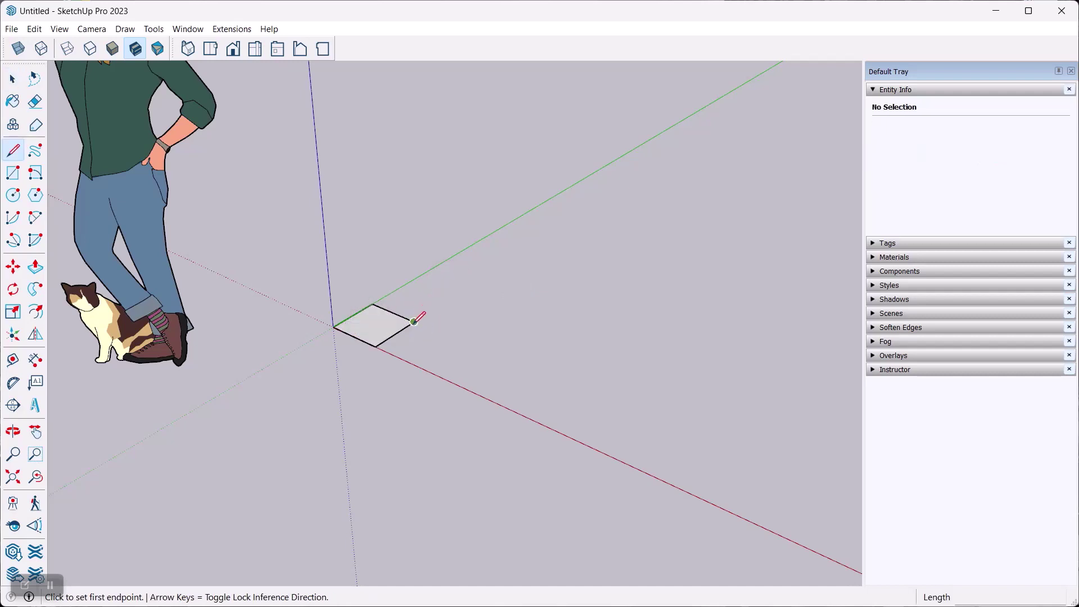
{"action": "left_click", "coordinate": [413, 322]}
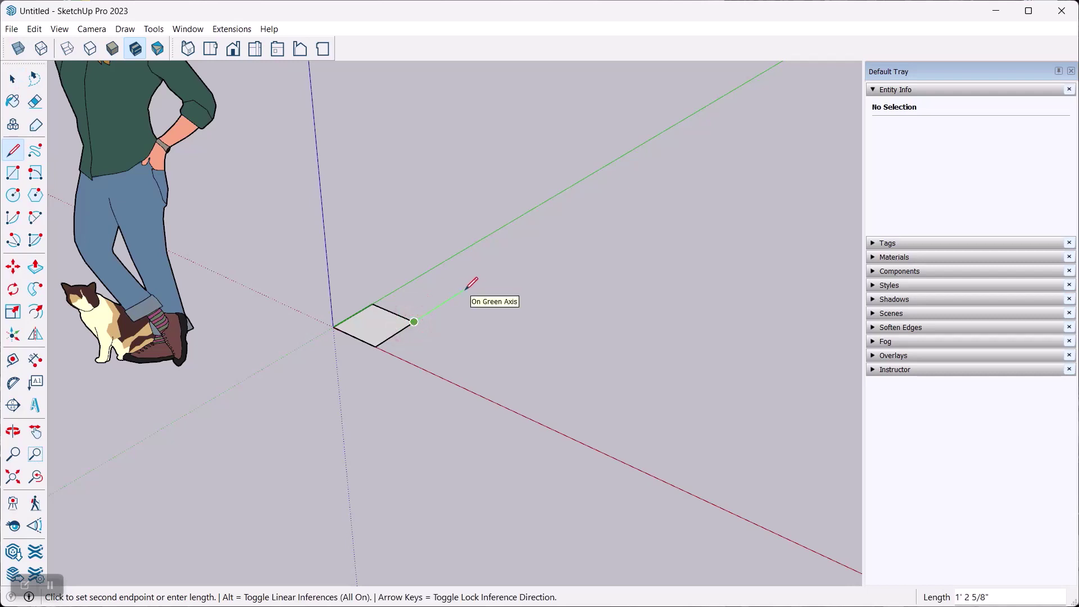
{"action": "type", "text": "24"}
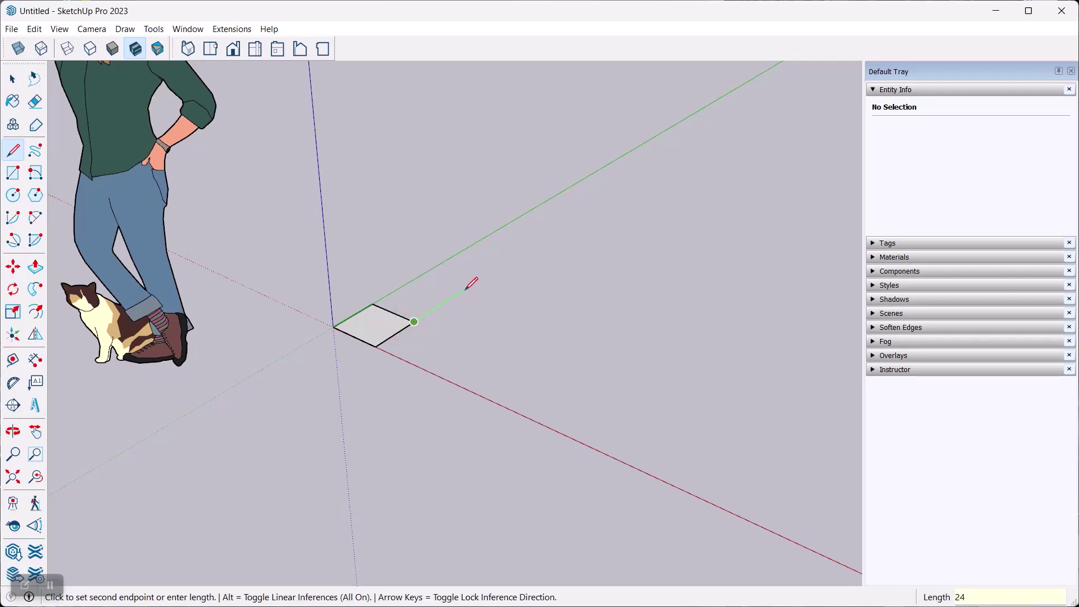
{"action": "key", "text": "Return"}
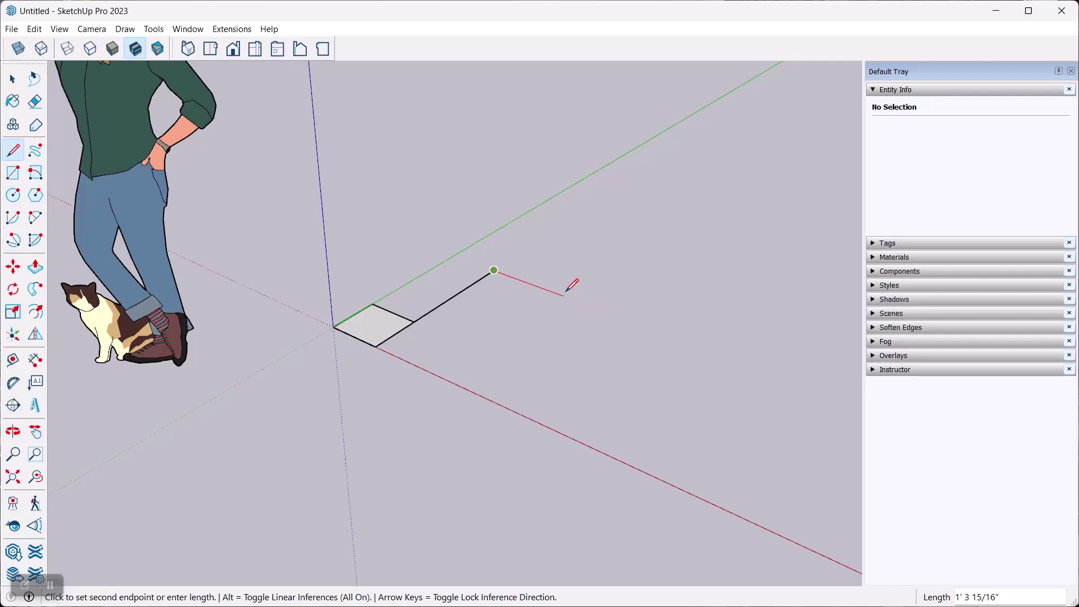
Continue the line 1m parallel to the red axis and end the Line command.
{"action": "type", "text": "1m"}
{"action": "key", "text": "Return"}
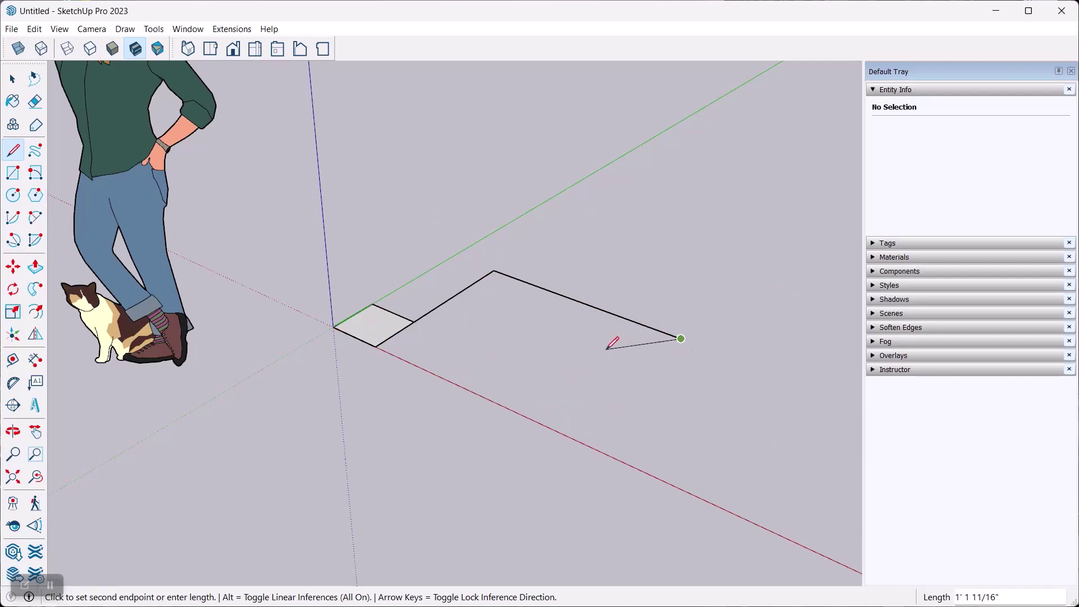
{"action": "left_click", "coordinate": [13, 80]}
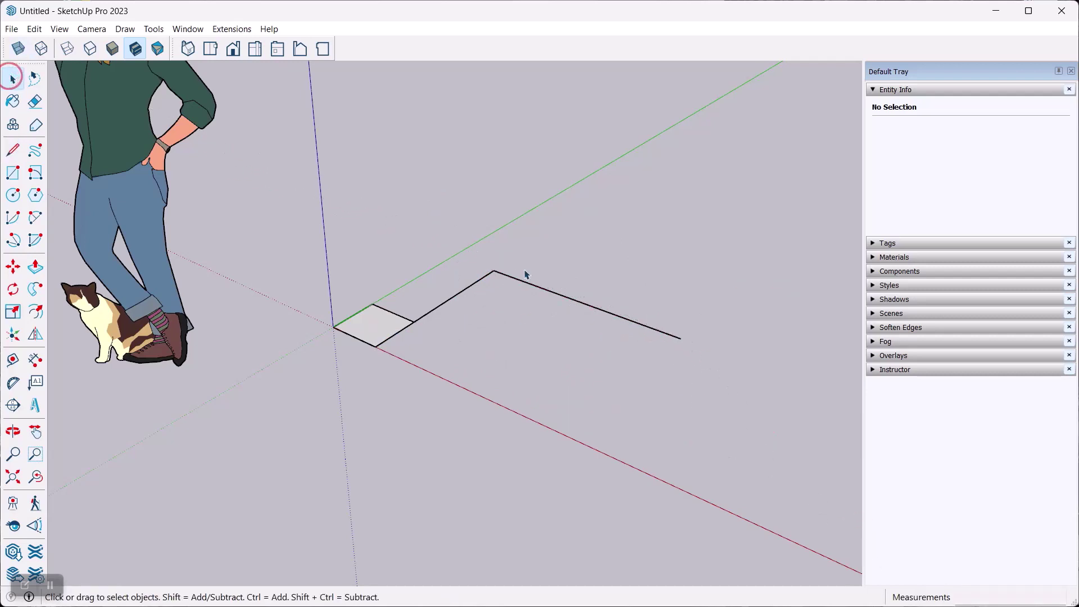
Push/Pull the rectangle at the origin up 1' into a box.
{"action": "middle_click_drag", "start_coordinate": [513, 231], "coordinate": [455, 195]}
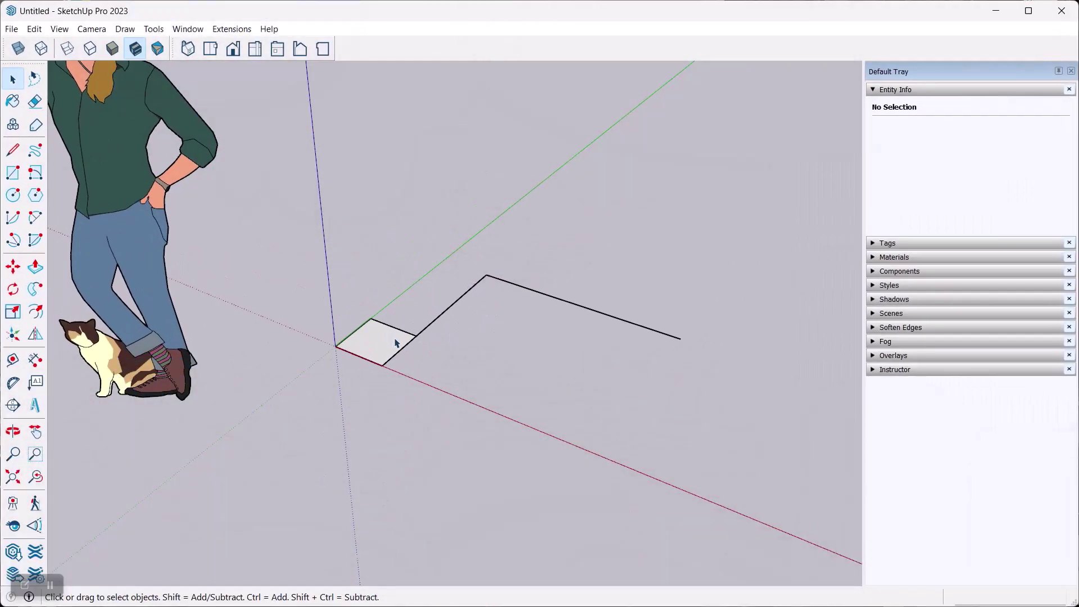
{"action": "key", "text": "p"}
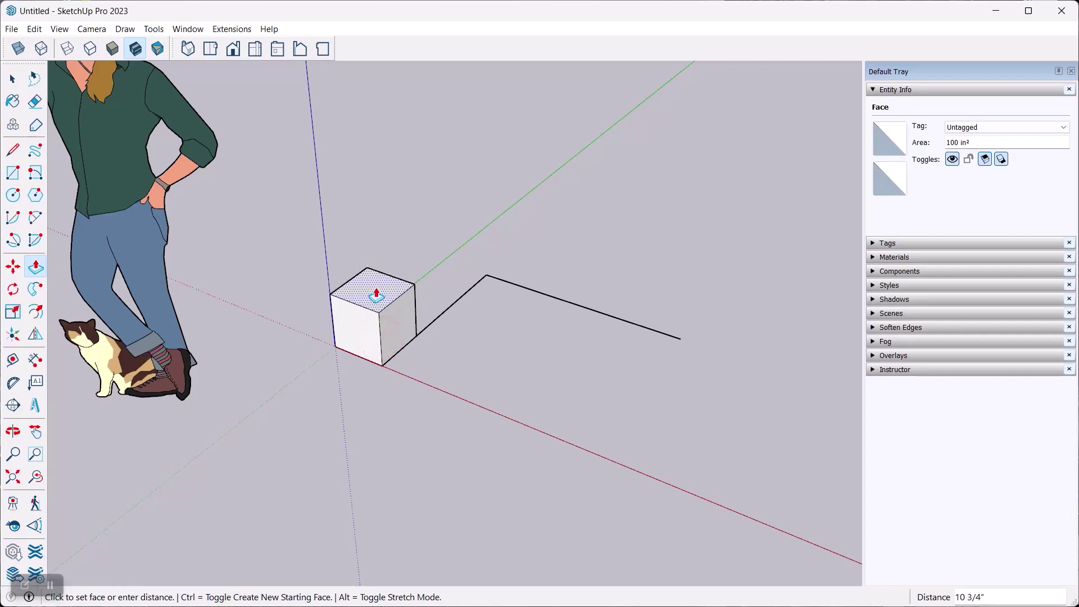
{"action": "type", "text": "'"}
{"action": "key", "text": "Return"}
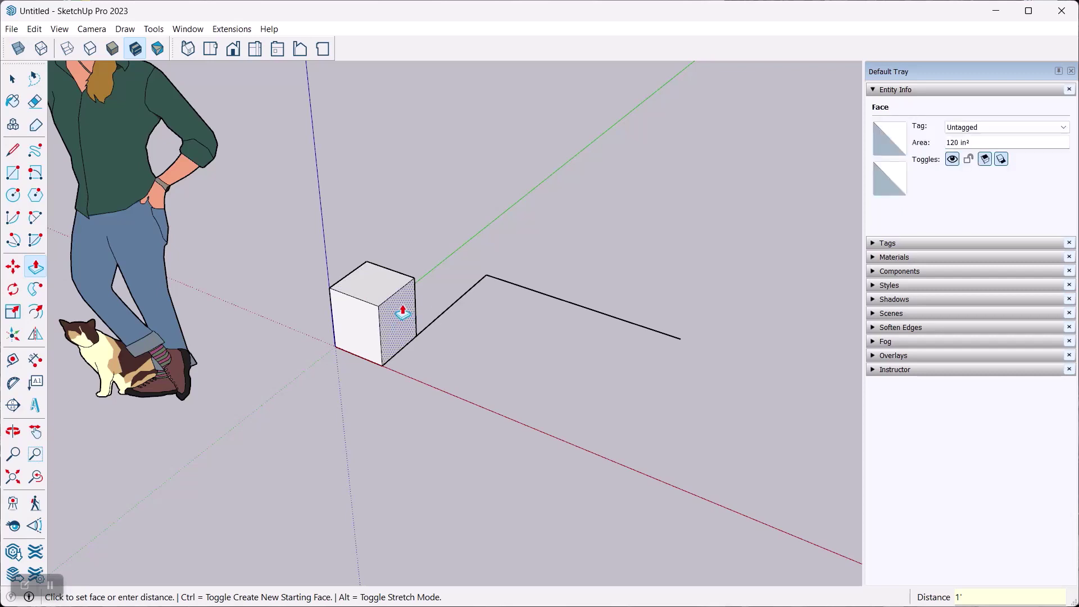
With the Tape Measure, place a guide point 3 along the box's top side edge from its front corner and a guide line 4 below that edge.
{"action": "scroll", "coordinate": [410, 318], "scroll_direction": "up", "scroll_amount": 3}
{"action": "middle_click_drag", "start_coordinate": [405, 320], "coordinate": [376, 275]}
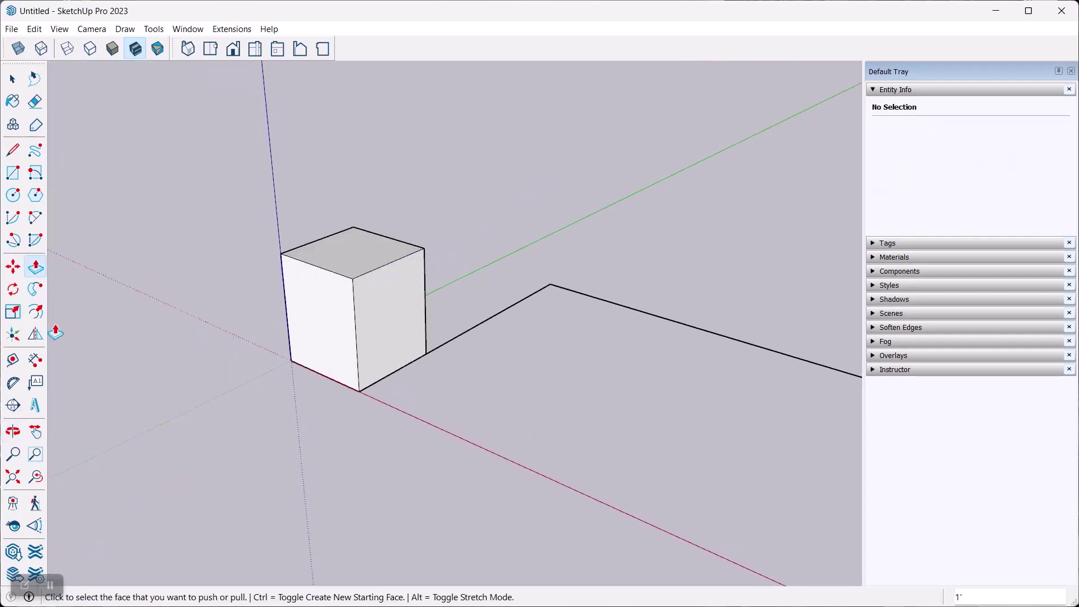
{"action": "left_click", "coordinate": [12, 363]}
{"action": "scroll", "coordinate": [360, 236], "scroll_direction": "up", "scroll_amount": 3}
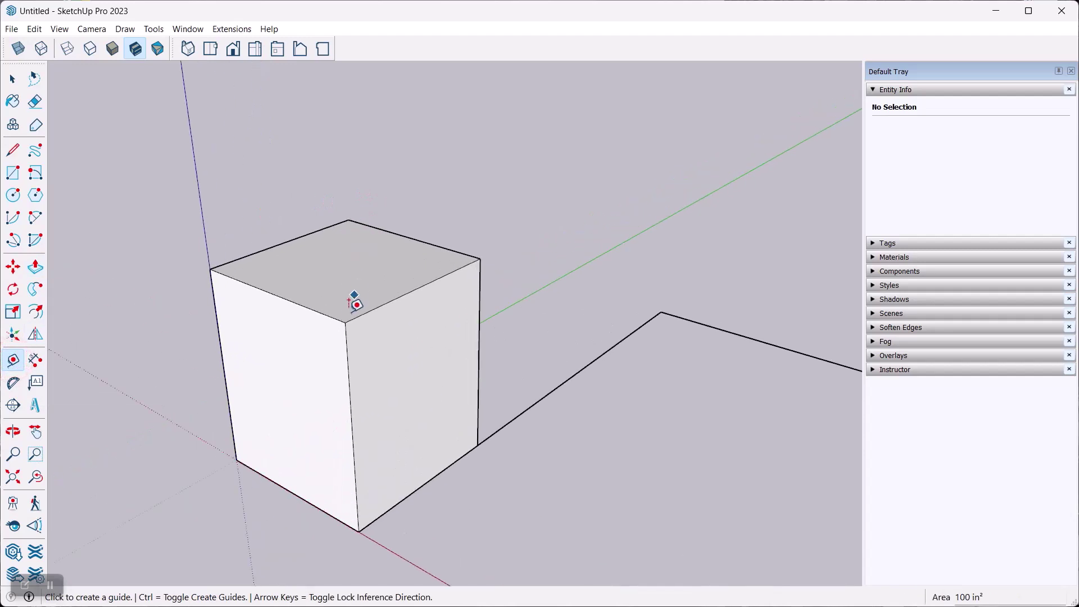
{"action": "left_click", "coordinate": [346, 321]}
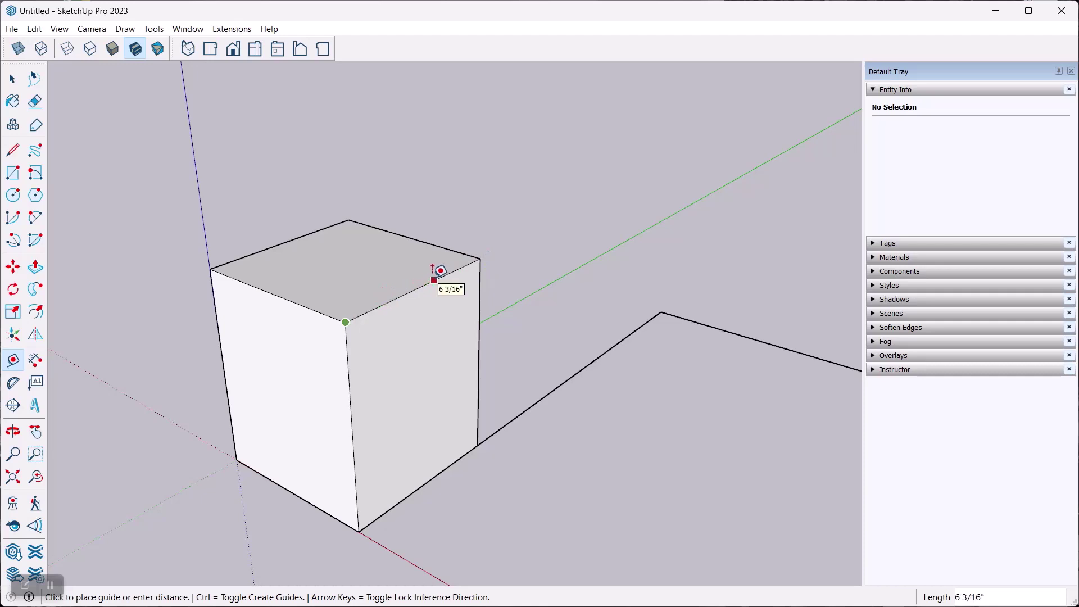
{"action": "type", "text": "3"}
{"action": "key", "text": "Return"}
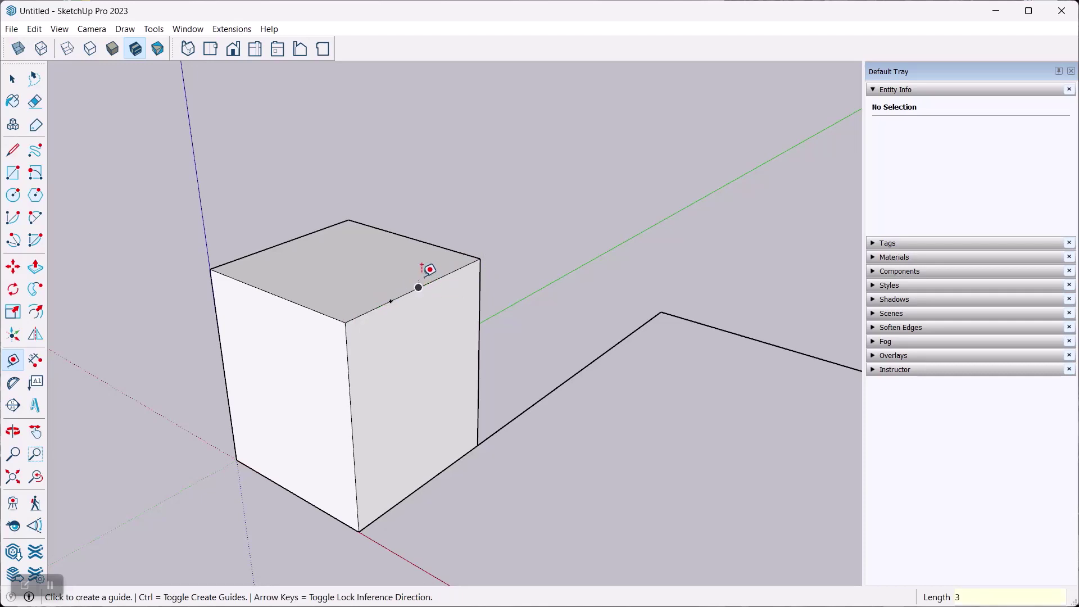
{"action": "left_click", "coordinate": [391, 300]}
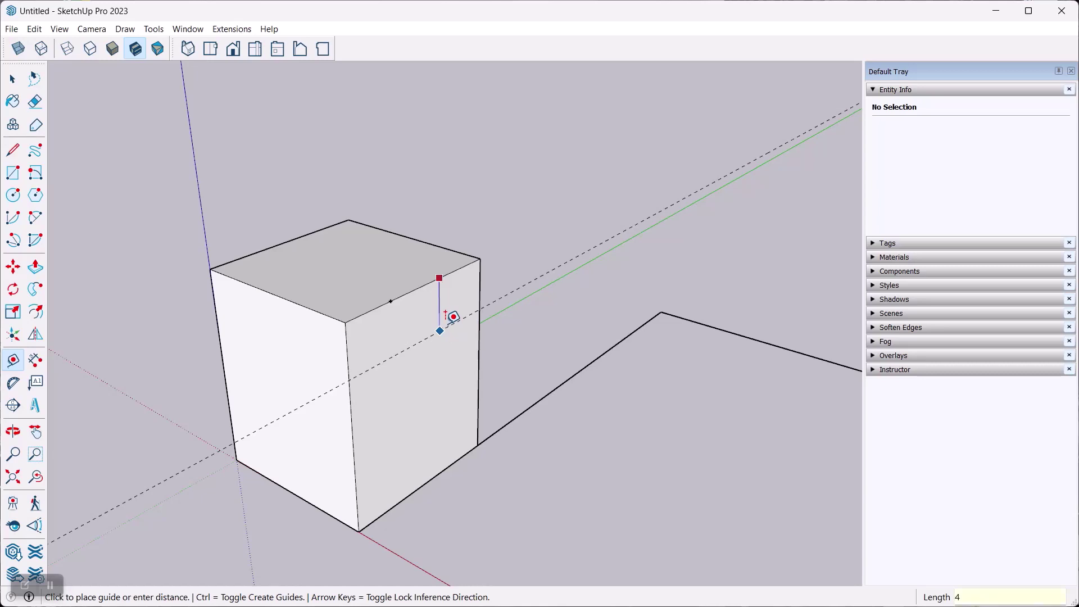
{"action": "key", "text": "Return"}
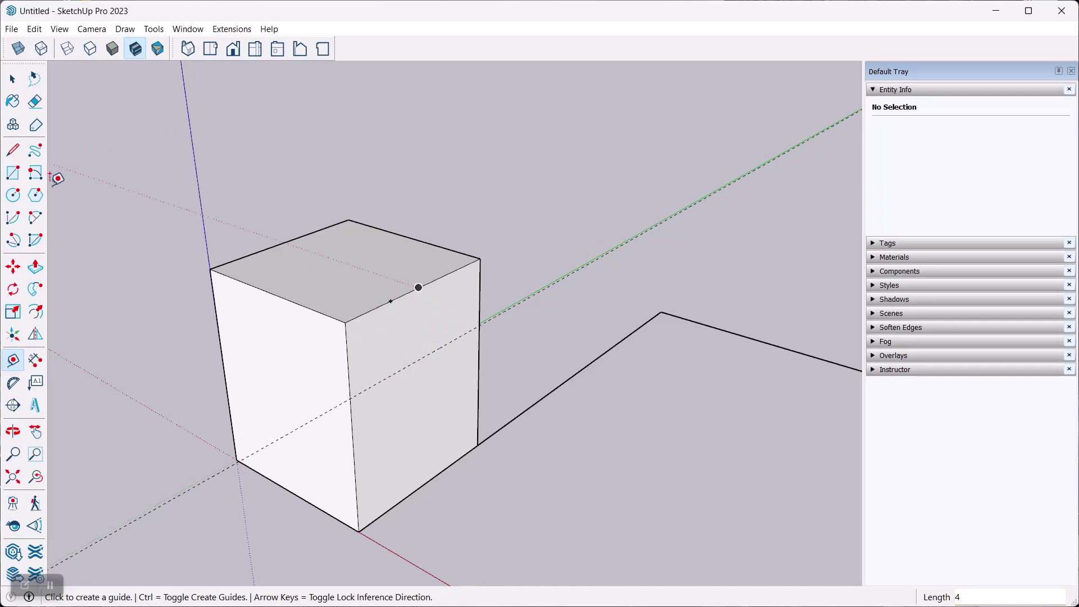
Draw a 7" by 4" rectangle on the box's side face, from the guide point to where the guide line meets the far vertical edge.
{"action": "left_click", "coordinate": [13, 173]}
{"action": "left_click", "coordinate": [391, 301]}
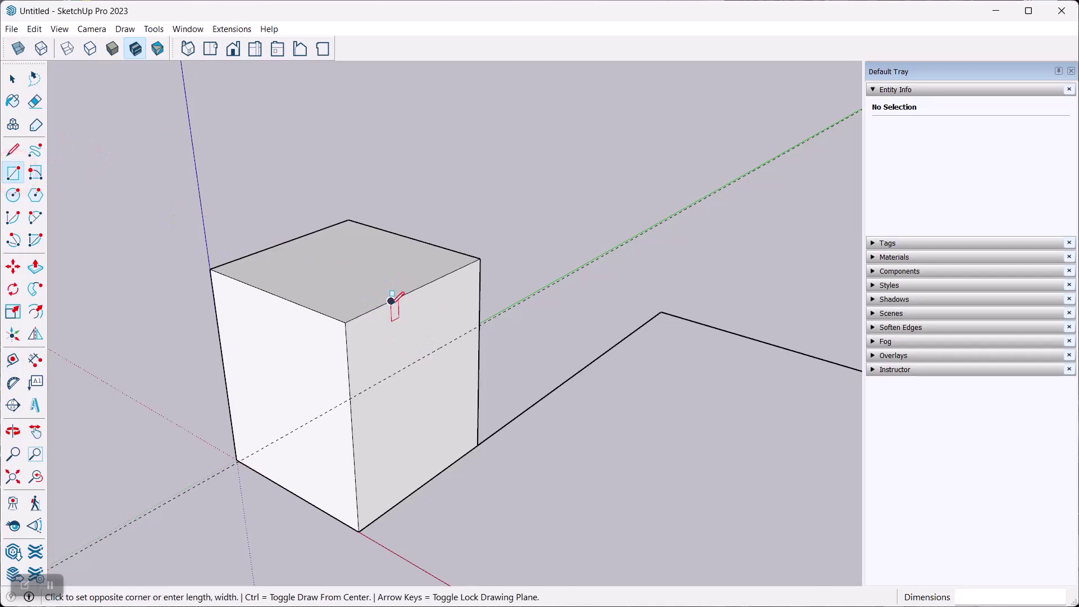
{"action": "left_click", "coordinate": [479, 325]}
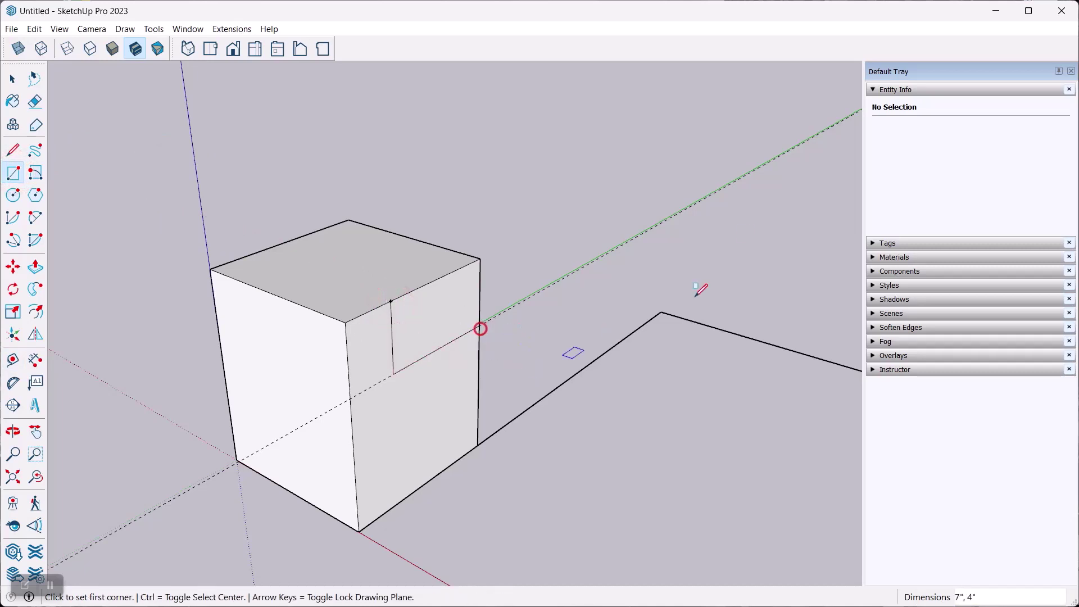
{"action": "key", "text": "p"}
{"action": "left_click", "coordinate": [436, 316]}
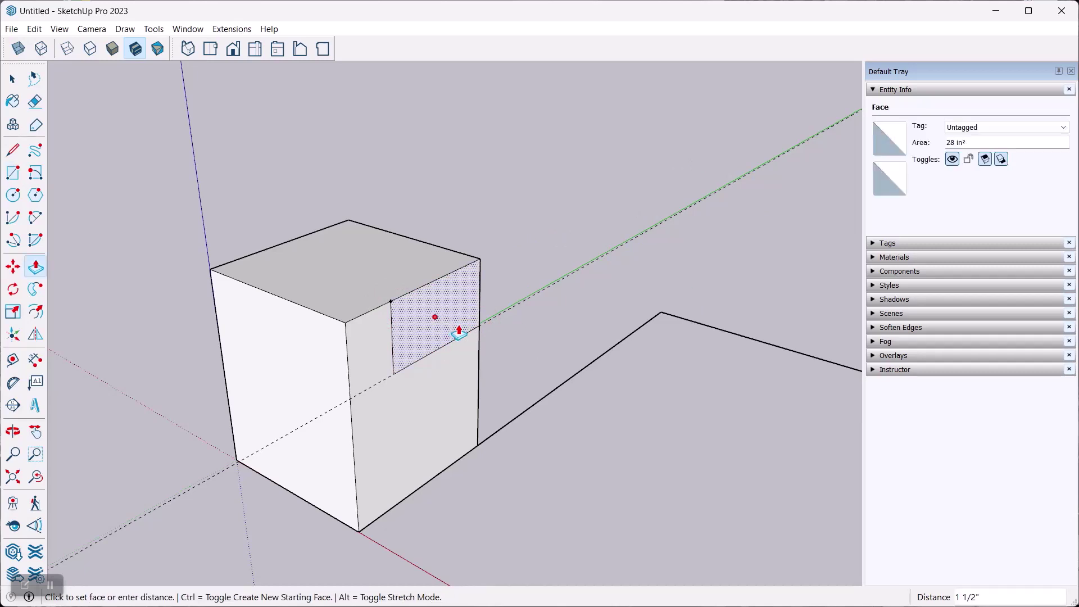
{"action": "key", "text": "Escape"}
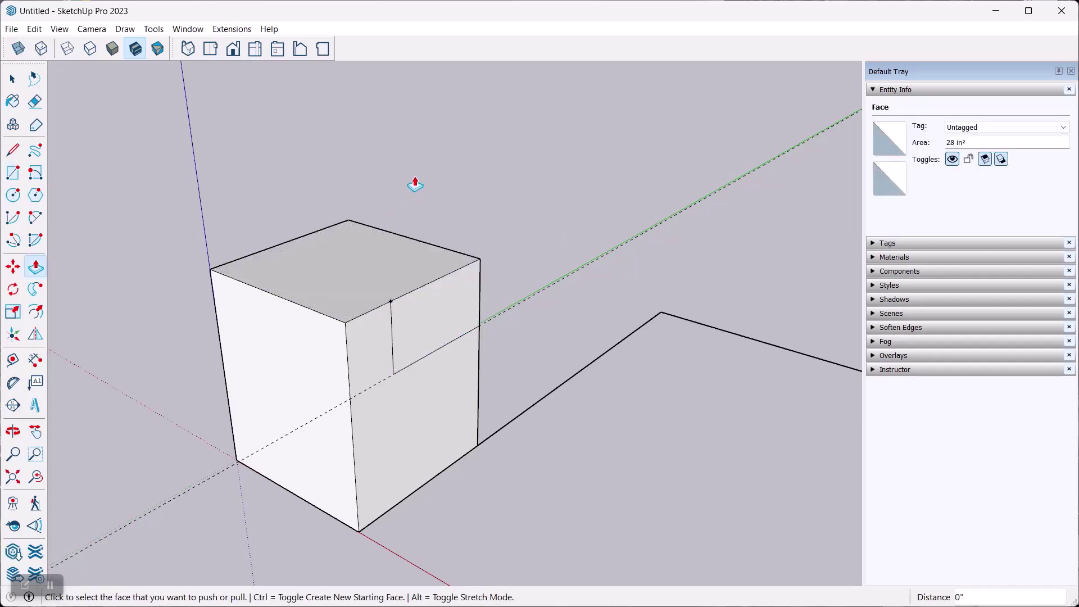
{"action": "scroll", "coordinate": [453, 266], "scroll_direction": "down", "scroll_amount": 3}
{"action": "middle_click_drag", "start_coordinate": [431, 164], "coordinate": [436, 251]}
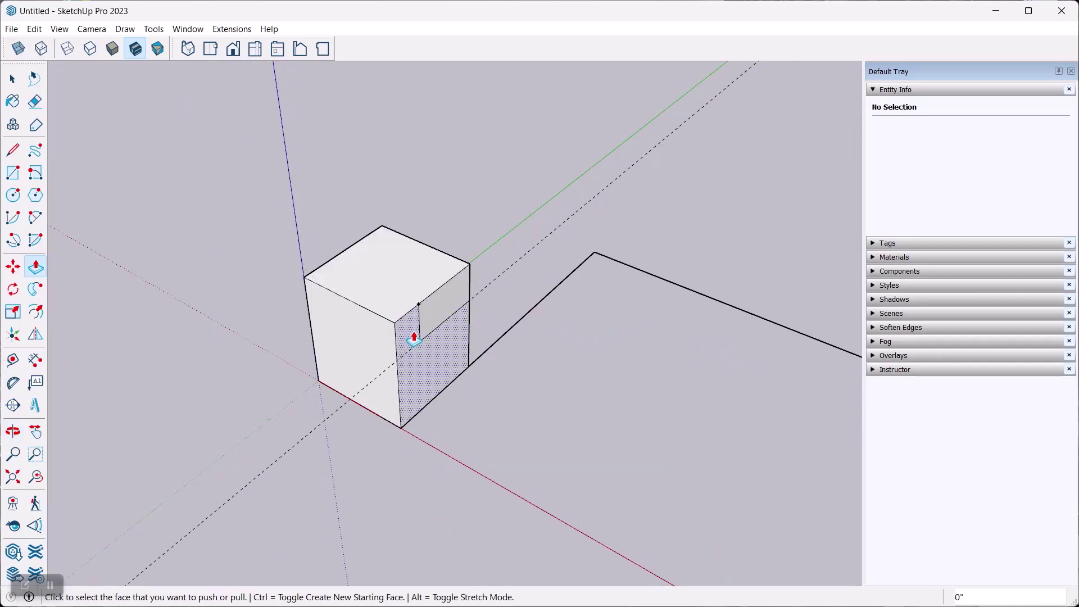
{"action": "left_click", "coordinate": [419, 310]}
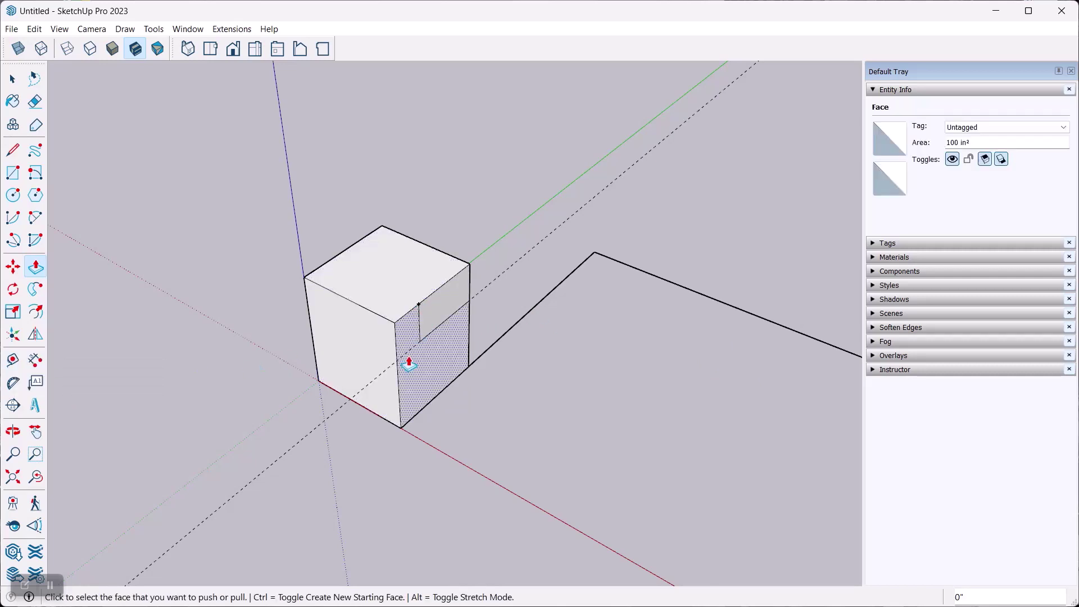
{"action": "scroll", "coordinate": [422, 294], "scroll_direction": "down", "scroll_amount": 3}
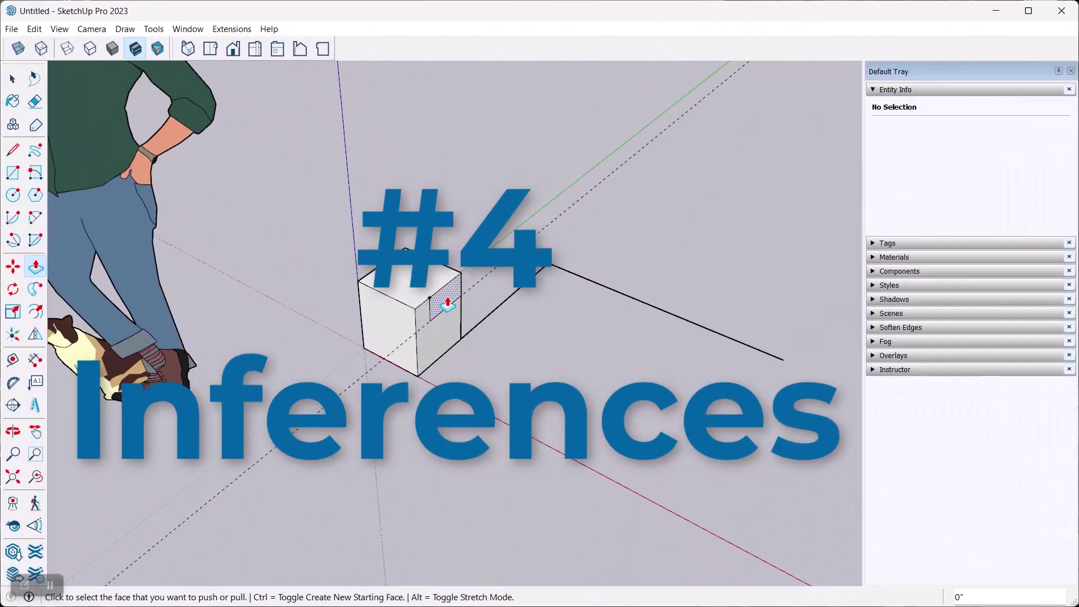
Draw a second rectangle of 10,10 on the ground beside the box, starting from a point on the red axis.
{"action": "left_click", "coordinate": [12, 79]}
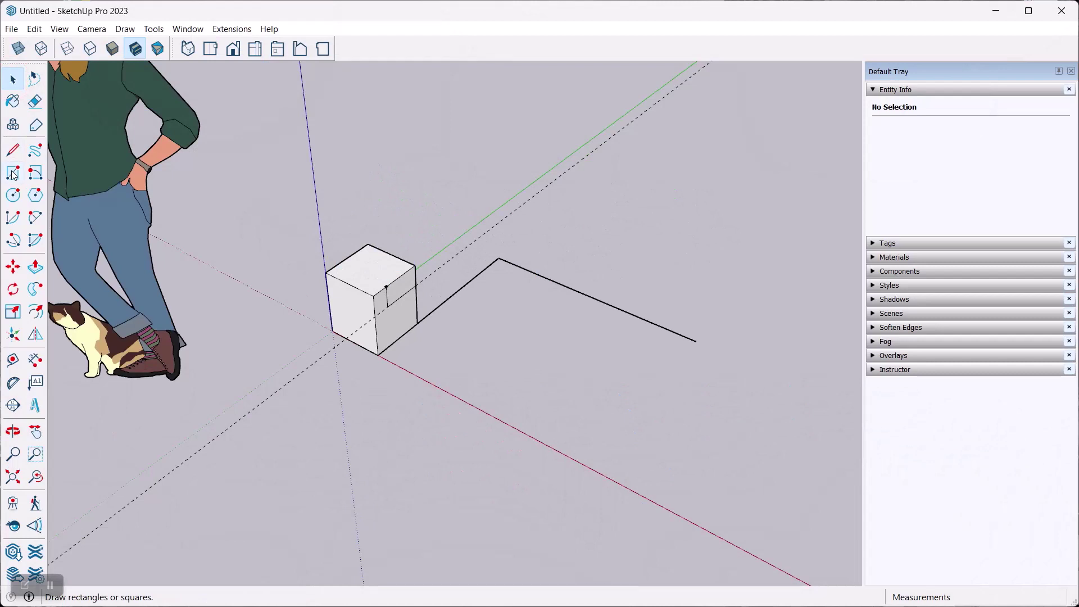
{"action": "left_click", "coordinate": [14, 174]}
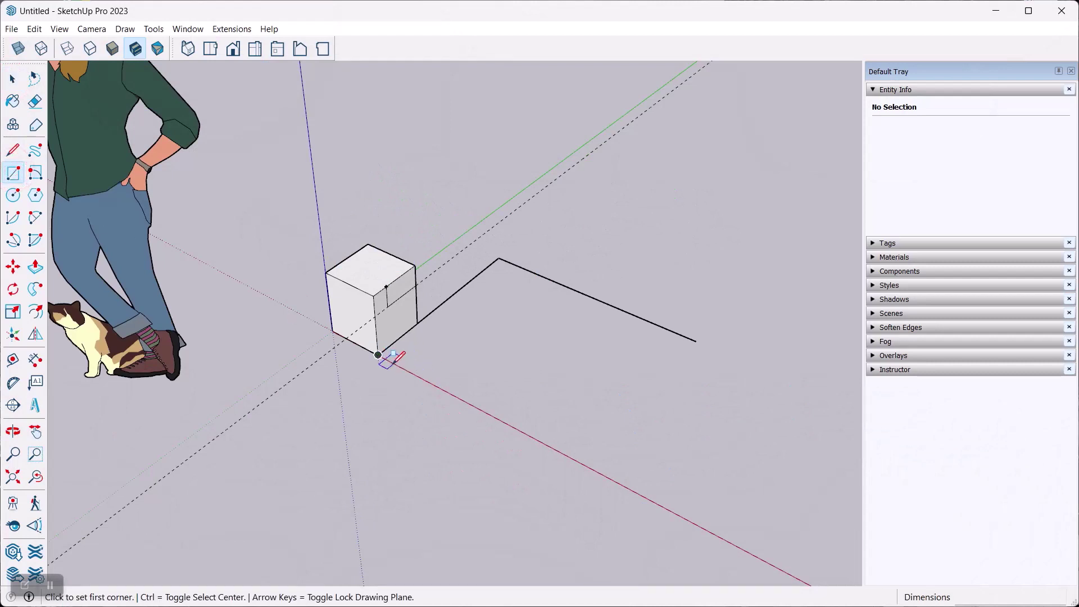
{"action": "left_click", "coordinate": [439, 387]}
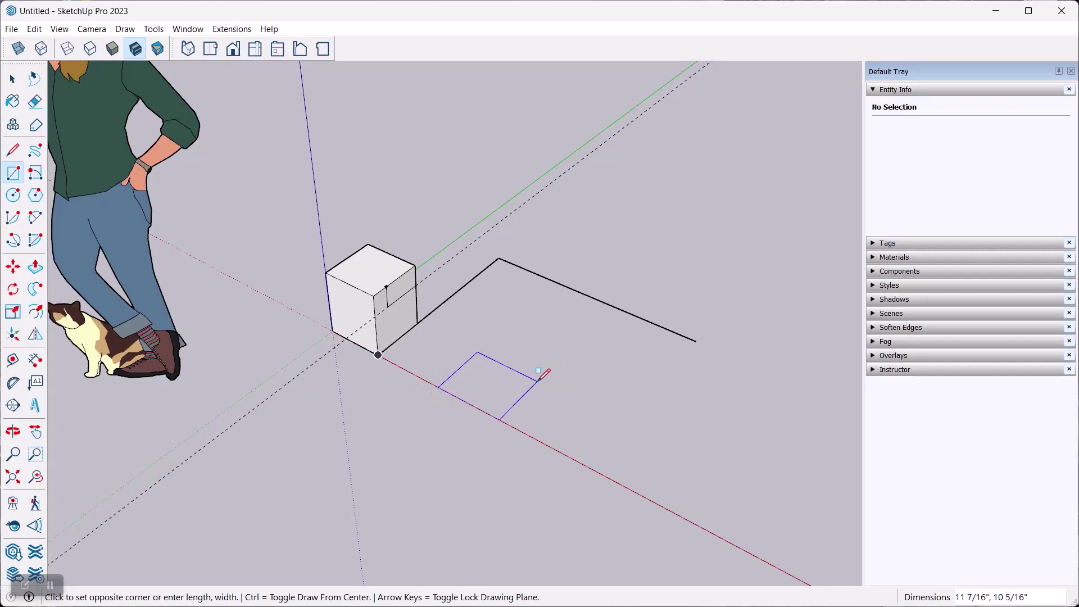
{"action": "type", "text": "10,10"}
{"action": "key", "text": "Return"}
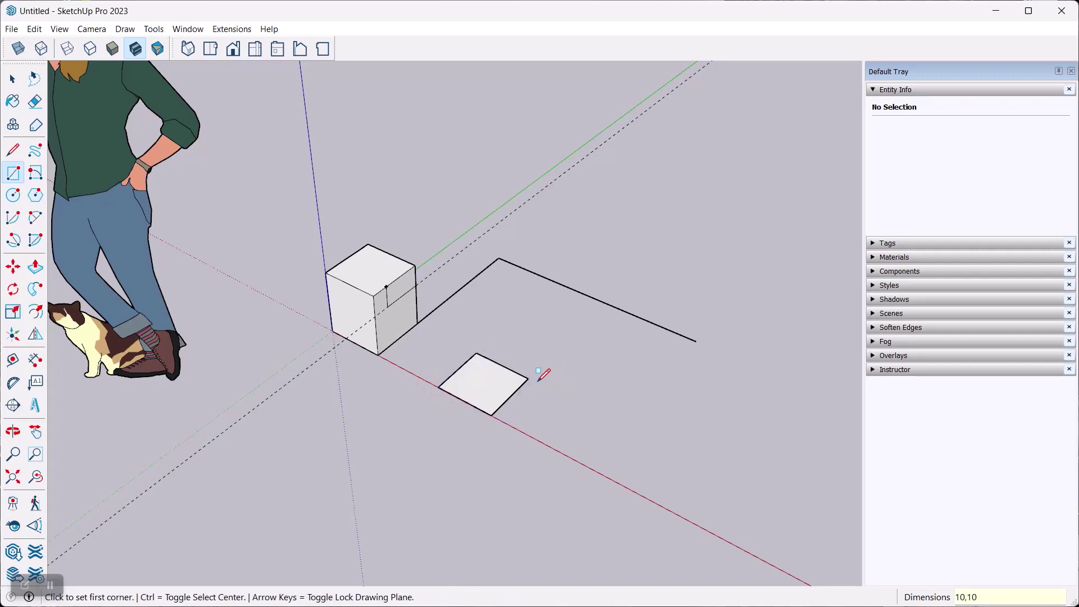
{"action": "middle_click_drag", "start_coordinate": [475, 414], "coordinate": [518, 367]}
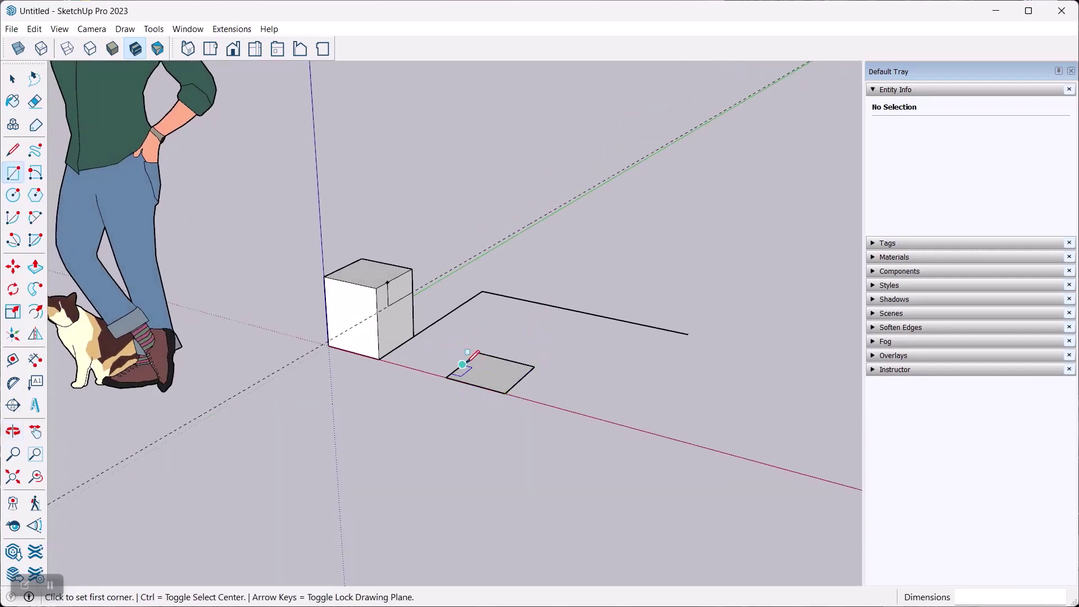
{"action": "left_click", "coordinate": [13, 79]}
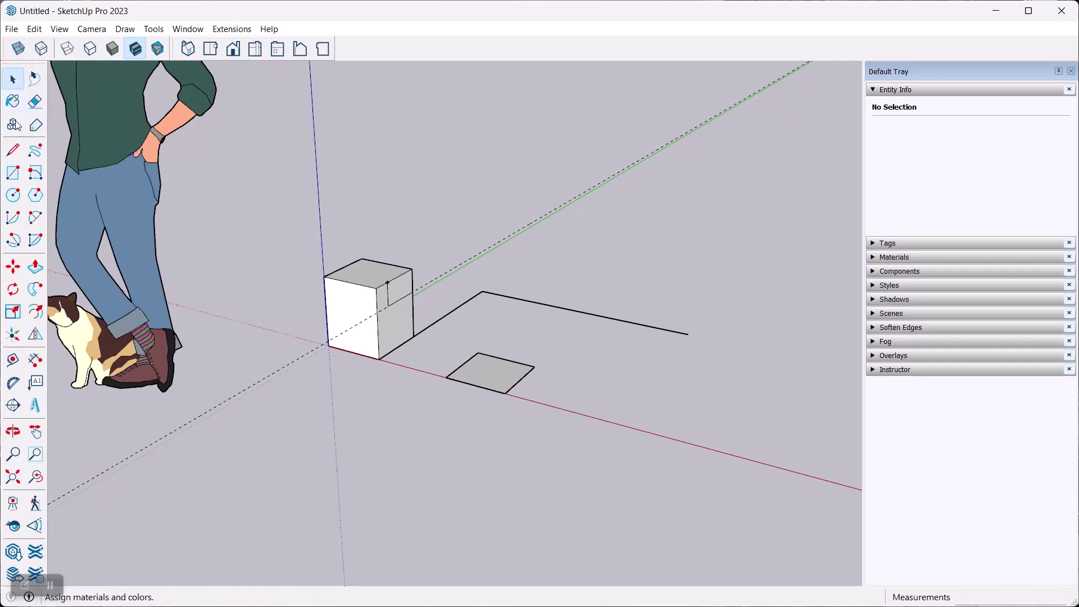
Push/Pull the second rectangle on the ground up to the height of the first box's top face.
{"action": "middle_click_drag", "start_coordinate": [566, 203], "coordinate": [497, 284]}
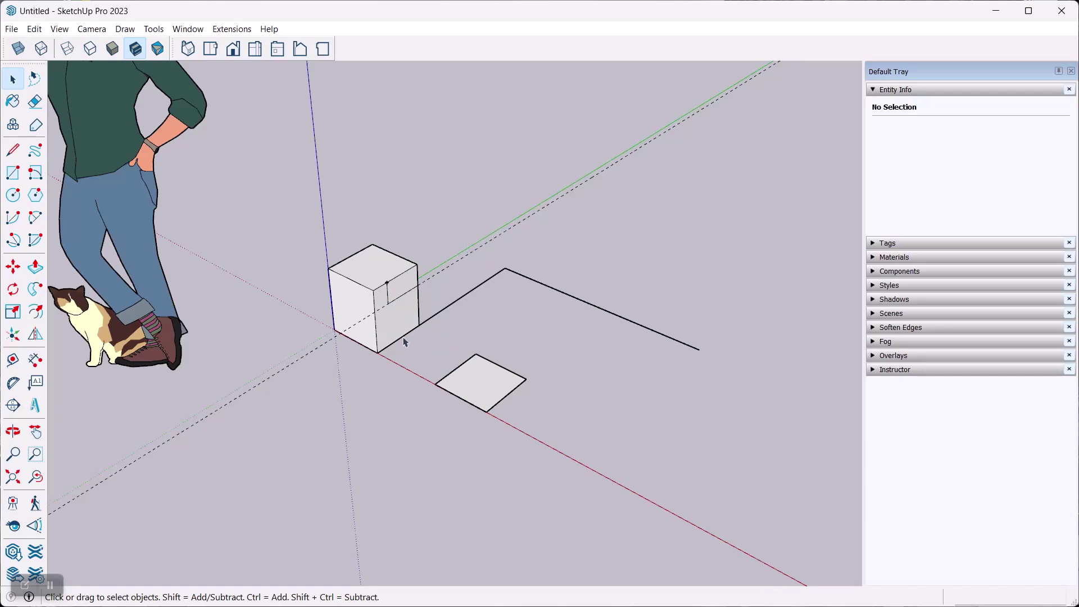
{"action": "middle_click_drag", "start_coordinate": [331, 304], "coordinate": [316, 246]}
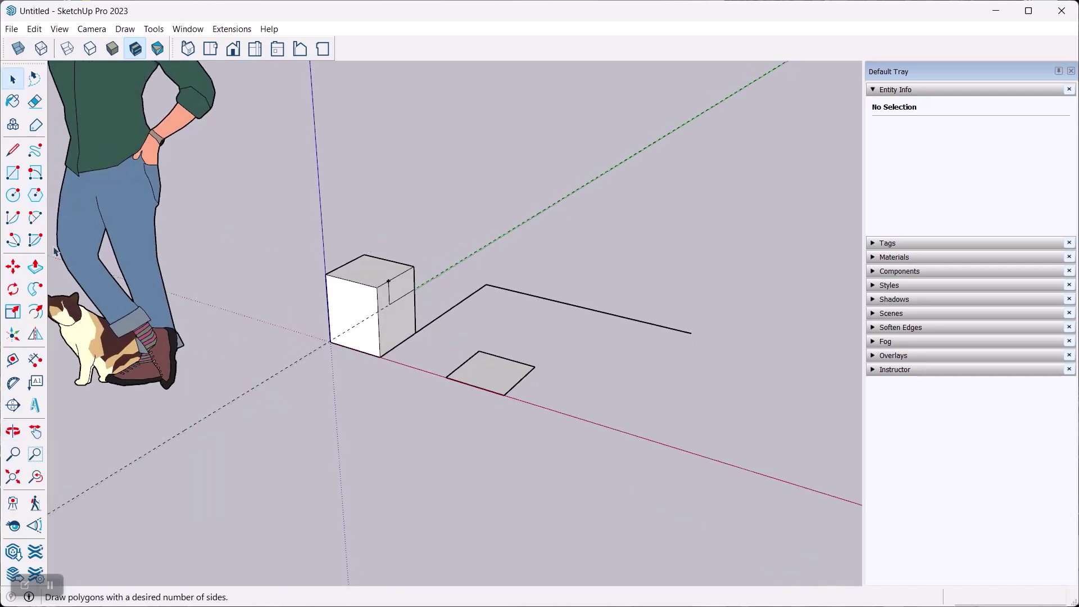
{"action": "left_click", "coordinate": [36, 269]}
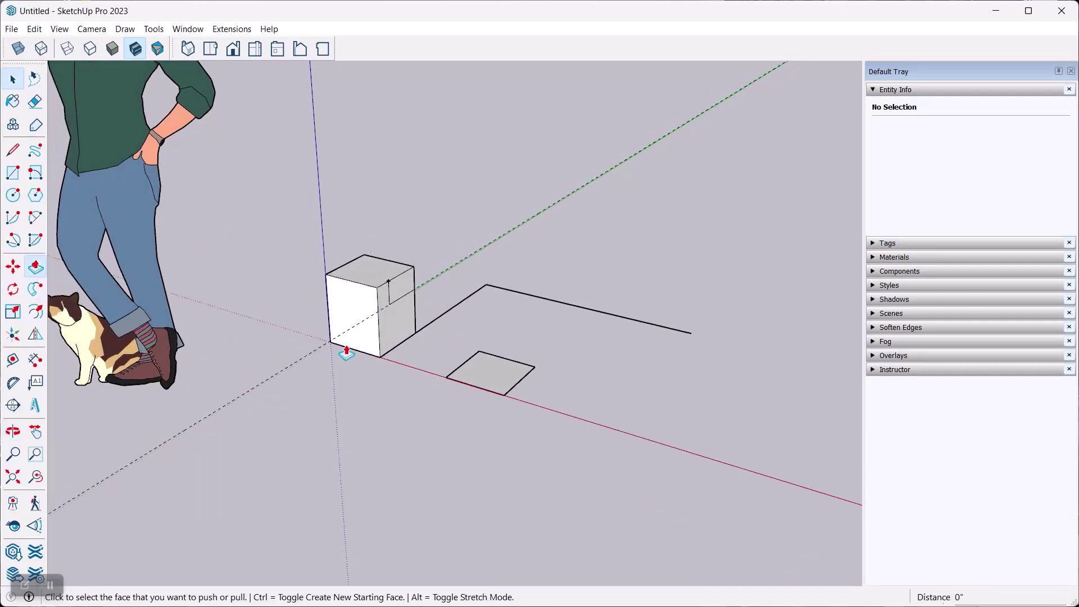
{"action": "left_click", "coordinate": [487, 374]}
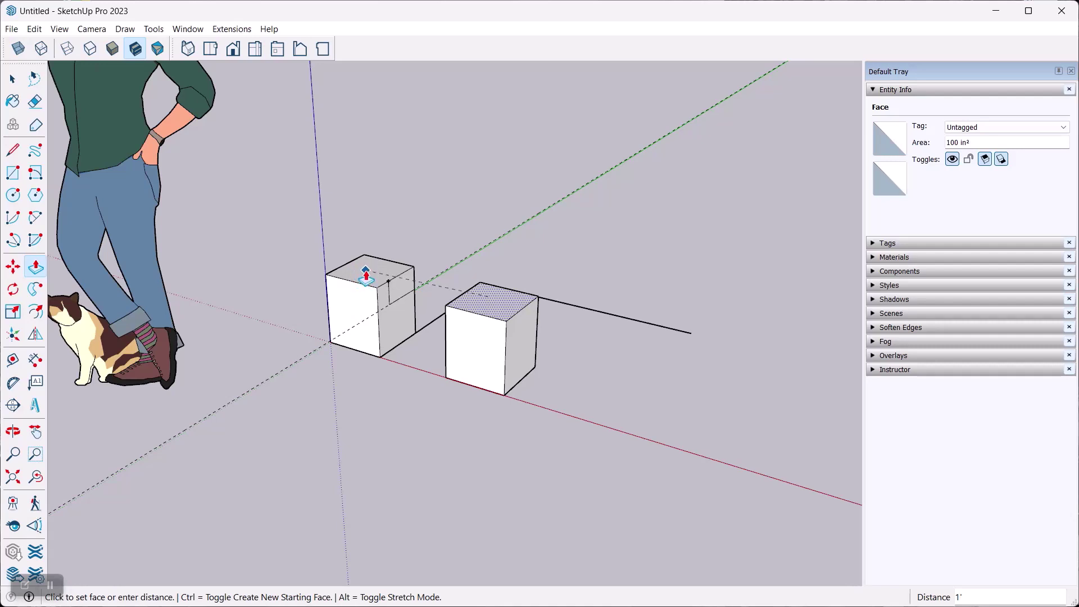
{"action": "scroll", "coordinate": [365, 281], "scroll_direction": "down", "scroll_amount": 4}
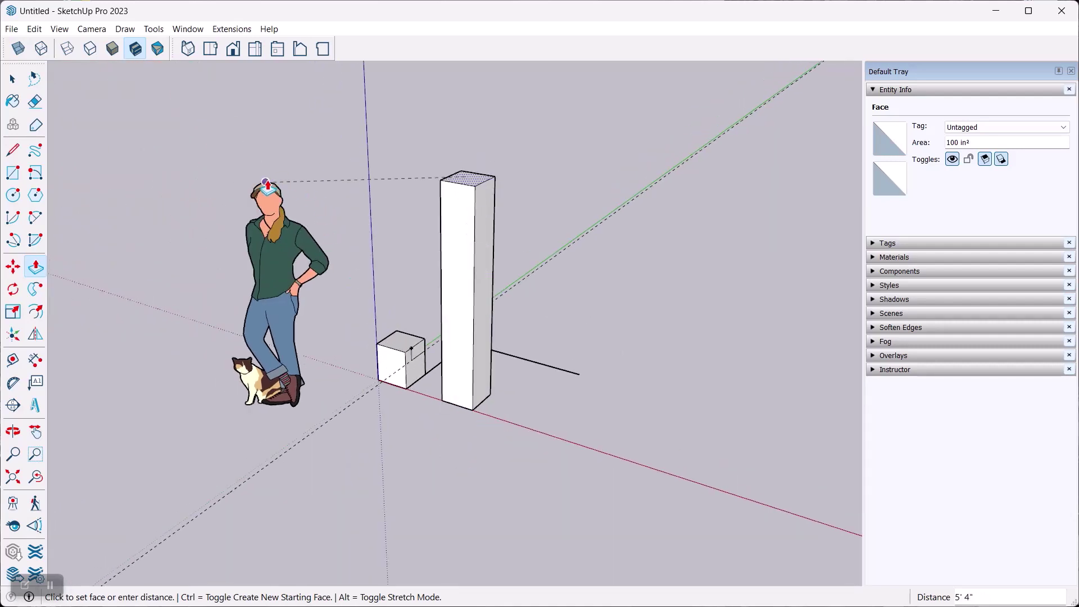
{"action": "scroll", "coordinate": [507, 364], "scroll_direction": "up", "scroll_amount": 1}
{"action": "key", "text": "Escape"}
{"action": "scroll", "coordinate": [506, 364], "scroll_direction": "up", "scroll_amount": 2}
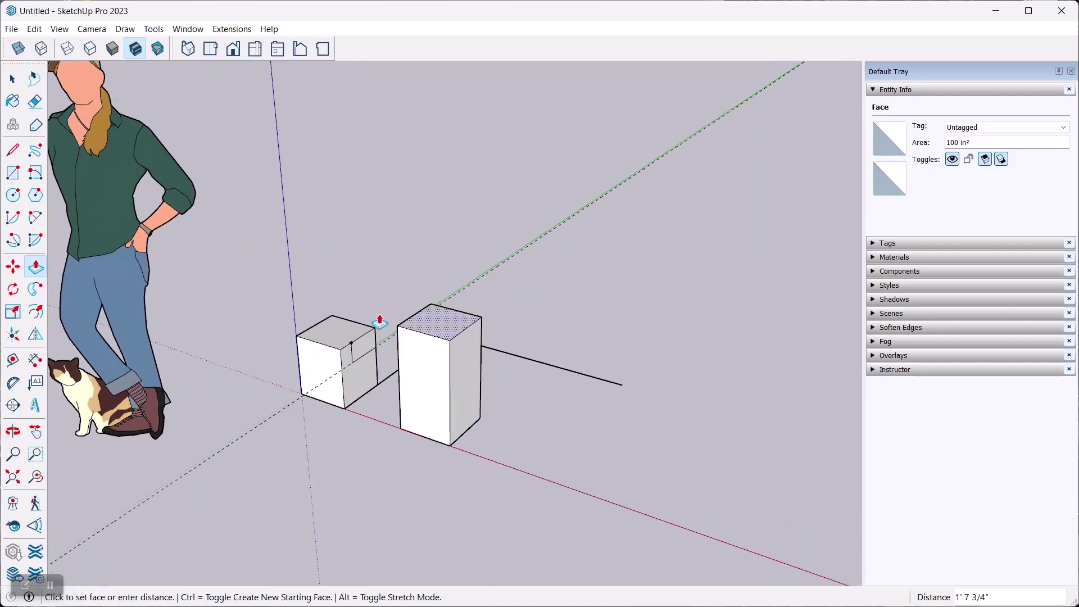
{"action": "left_click", "coordinate": [339, 328]}
Draw a line from a point on the red axis beyond the second box to that box's top back corner.
{"action": "middle_click_drag", "start_coordinate": [473, 262], "coordinate": [471, 336]}
{"action": "key", "text": "l"}
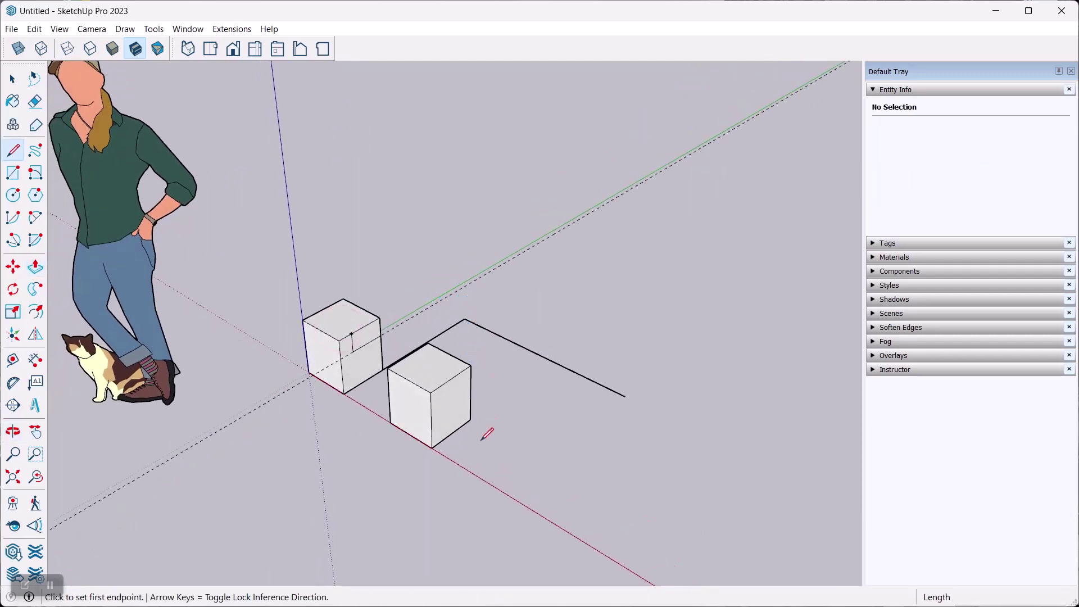
{"action": "left_click", "coordinate": [473, 473]}
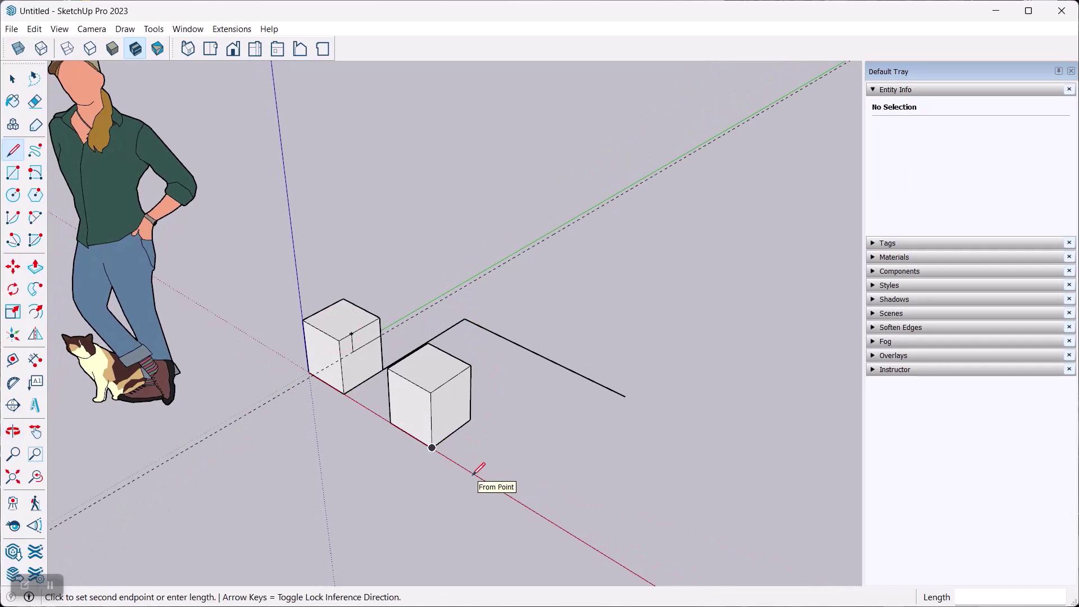
{"action": "middle_click_drag", "start_coordinate": [474, 360], "coordinate": [498, 337]}
{"action": "left_click", "coordinate": [499, 345]}
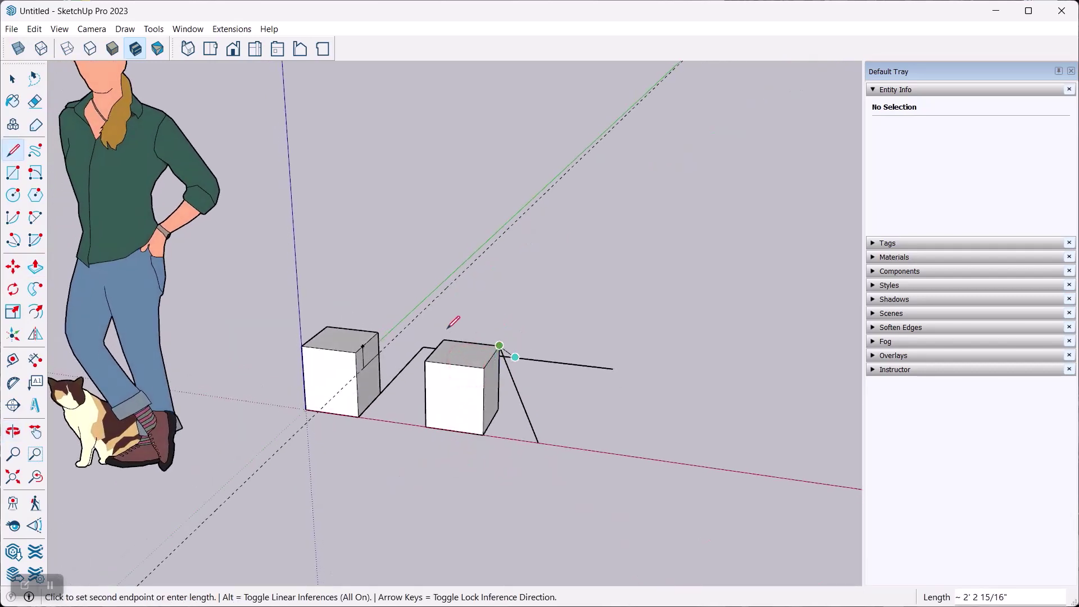
{"action": "left_click", "coordinate": [12, 78]}
{"action": "left_click", "coordinate": [611, 247]}
Delete the slanted line running from the red axis to the second box's top corner.
{"action": "middle_click_drag", "start_coordinate": [621, 292], "coordinate": [477, 357]}
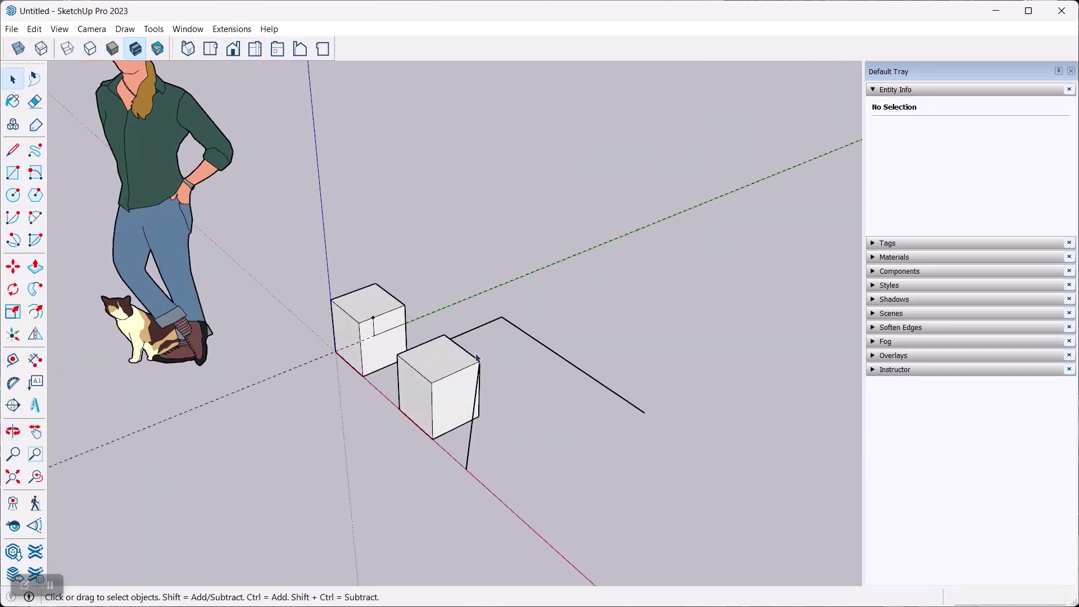
{"action": "left_click", "coordinate": [433, 365]}
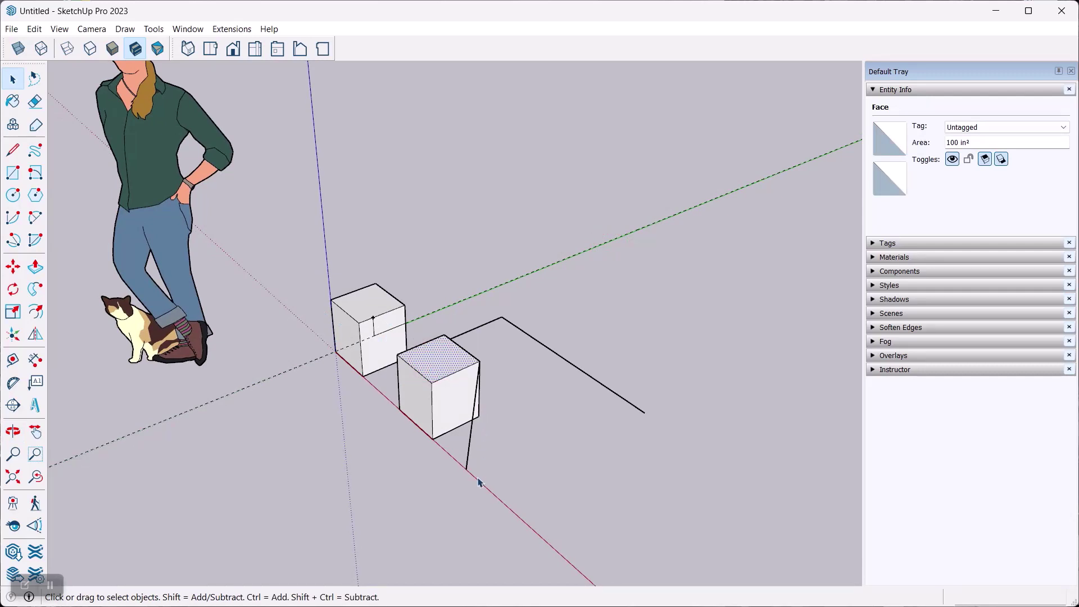
{"action": "left_click_drag", "start_coordinate": [444, 462], "coordinate": [448, 464]}
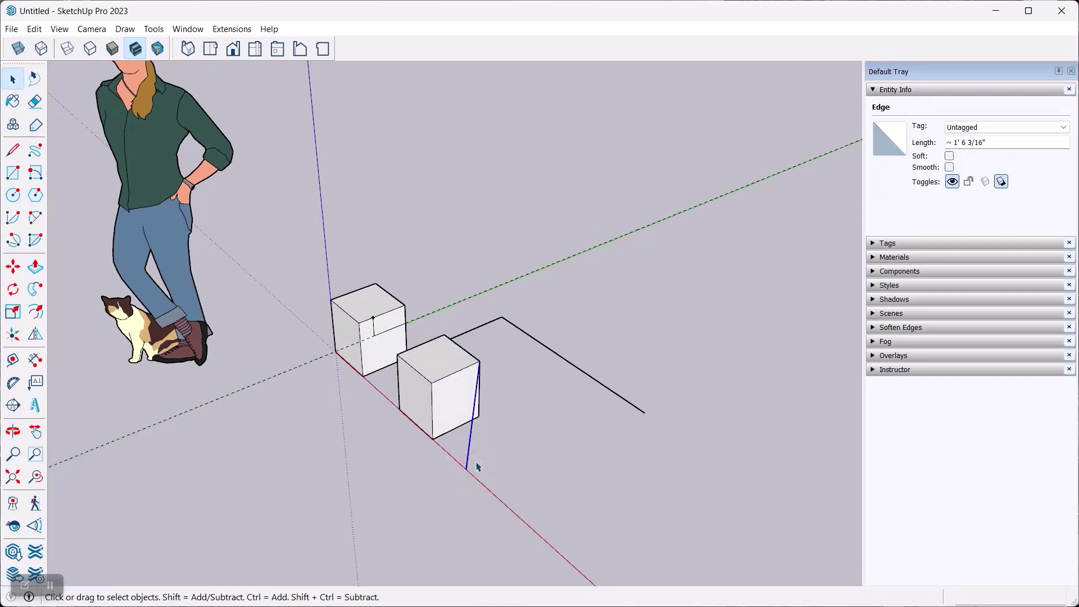
{"action": "left_click", "coordinate": [478, 466]}
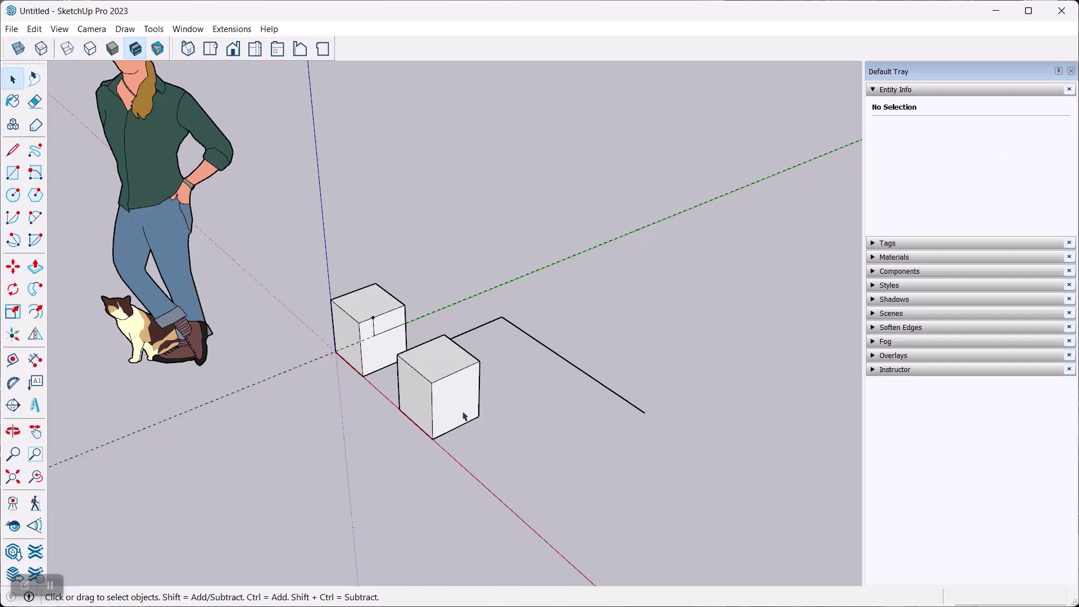
Draw a vertical line from a point on the red axis, locked to the blue direction and matched to the second box's top height.
{"action": "middle_click_drag", "start_coordinate": [518, 431], "coordinate": [603, 339]}
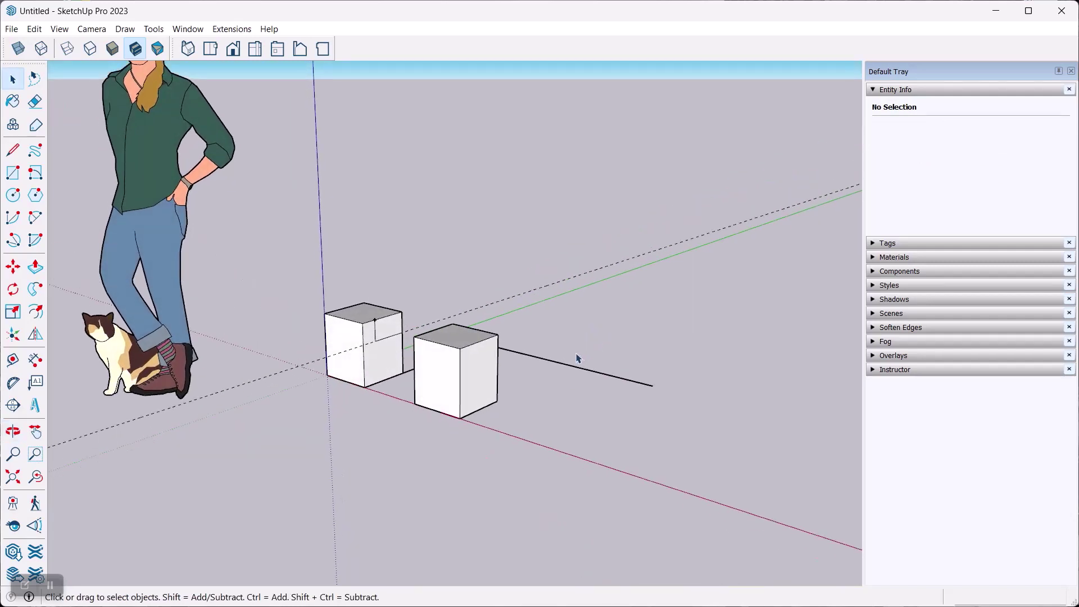
{"action": "key", "text": "l"}
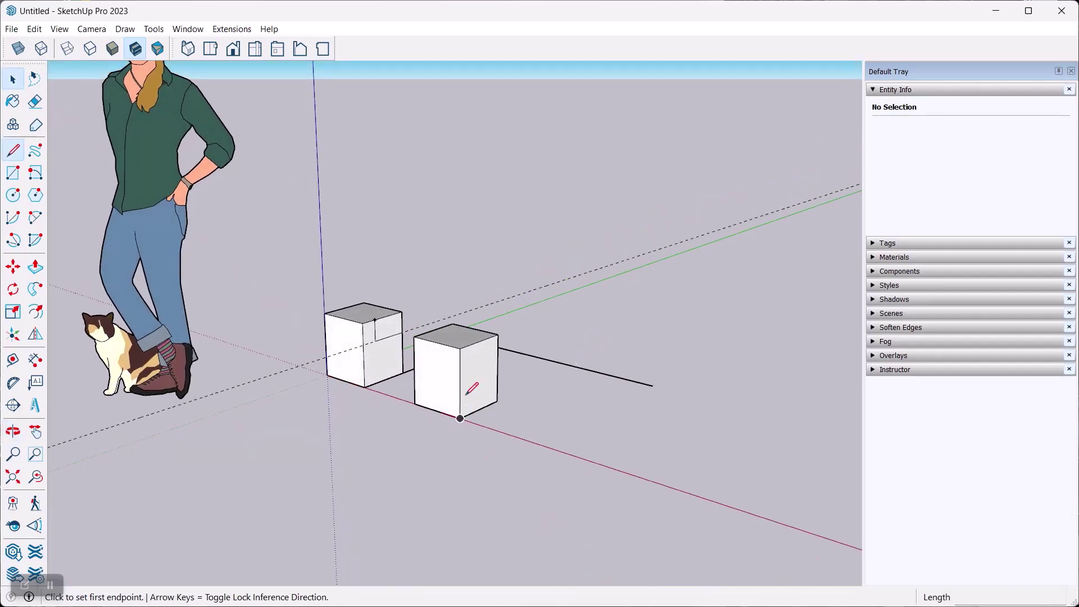
{"action": "left_click", "coordinate": [510, 434]}
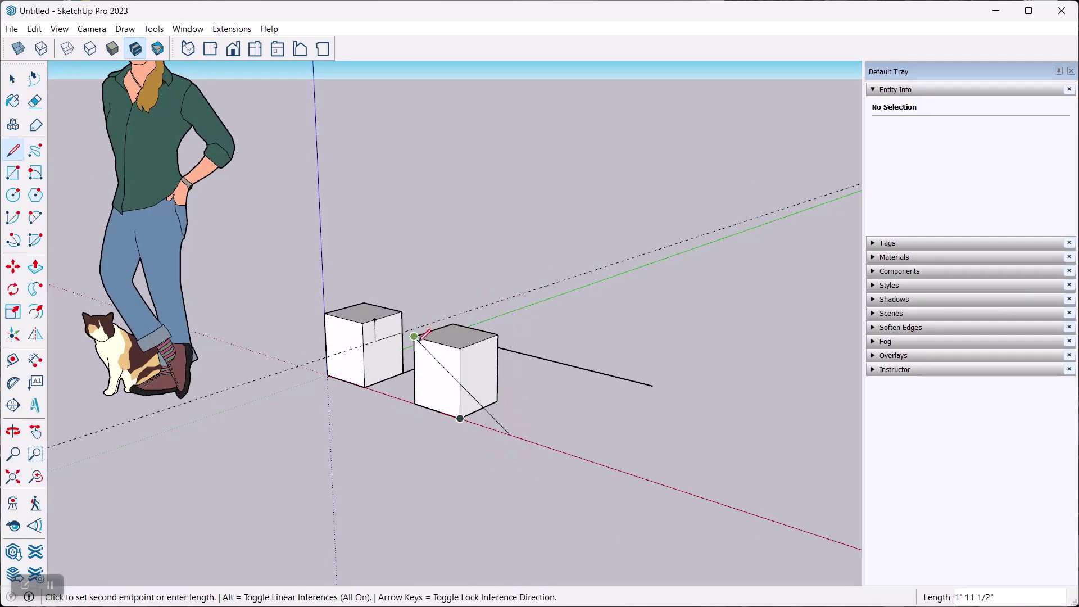
{"action": "middle_click_drag", "start_coordinate": [507, 364], "coordinate": [508, 299]}
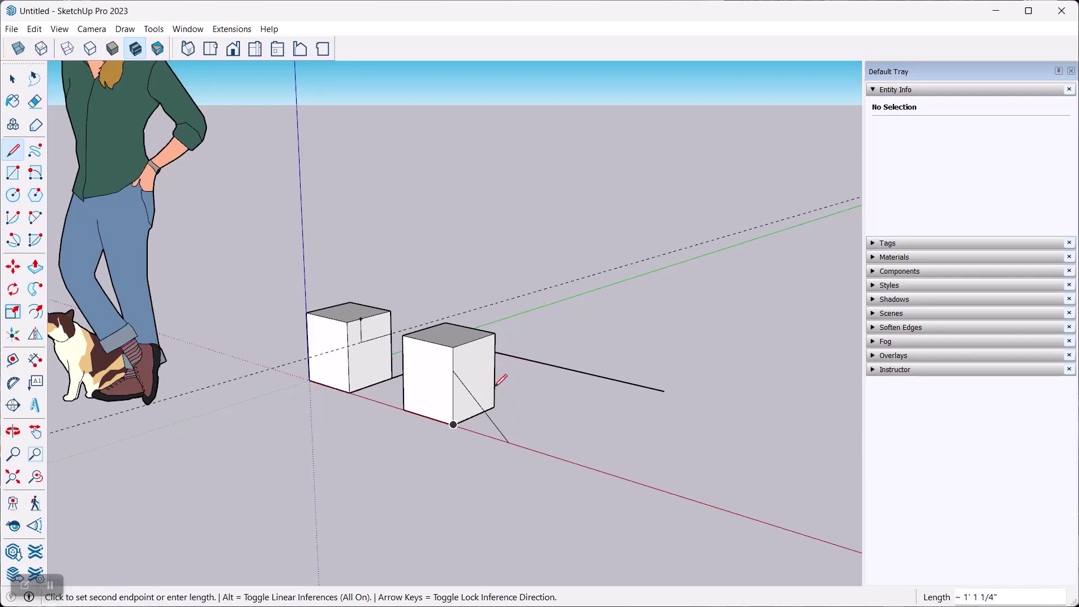
{"action": "key", "text": "shift"}
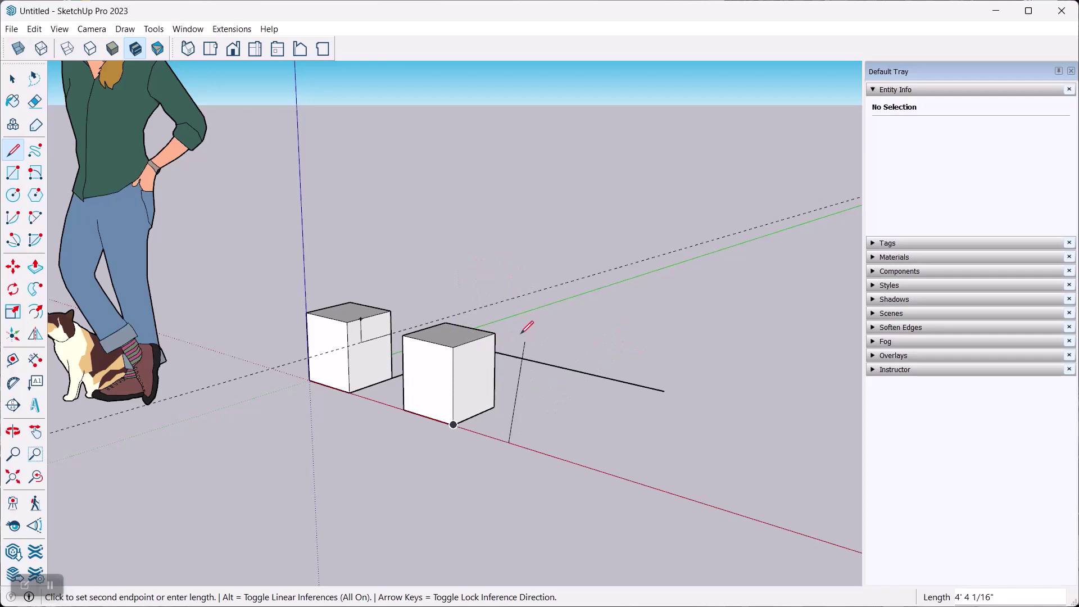
{"action": "key", "text": "shift"}
{"action": "left_click", "coordinate": [460, 342]}
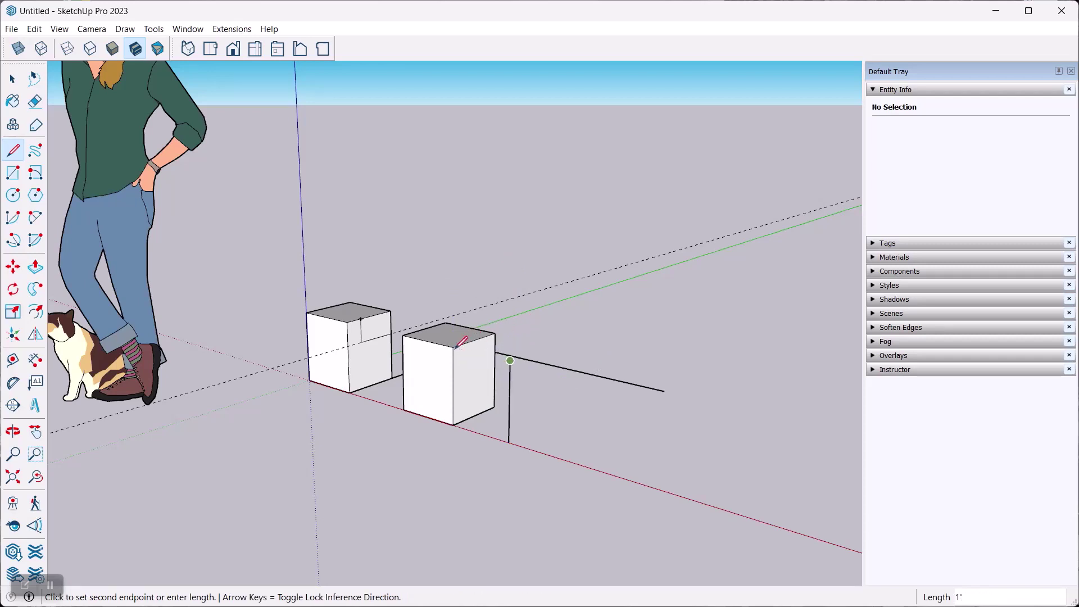
{"action": "middle_click_drag", "start_coordinate": [658, 320], "coordinate": [573, 367]}
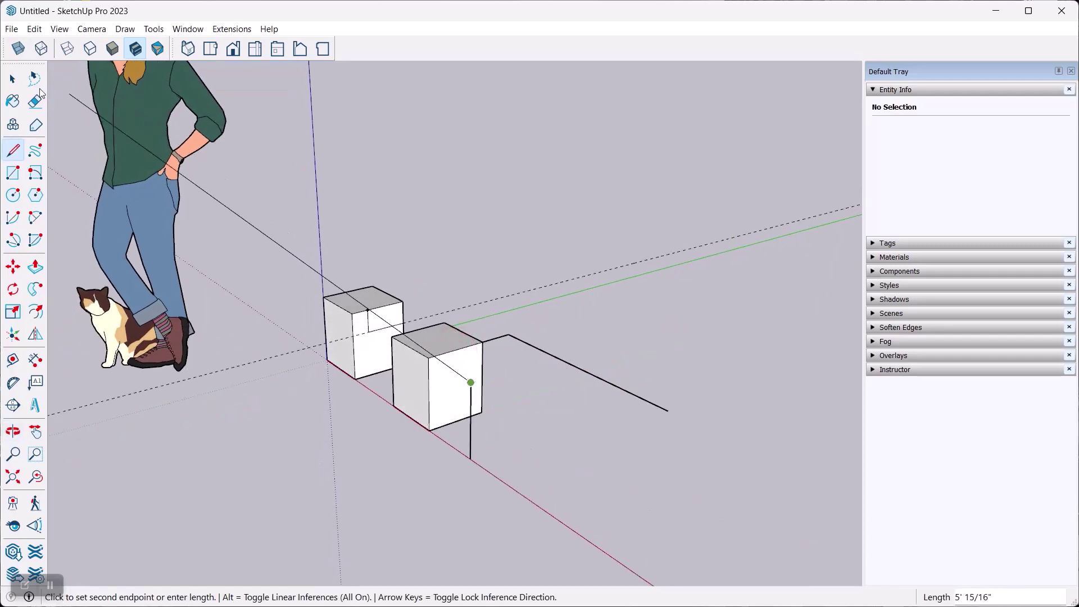
{"action": "left_click", "coordinate": [12, 79]}
{"action": "middle_click_drag", "start_coordinate": [465, 413], "coordinate": [534, 281]}
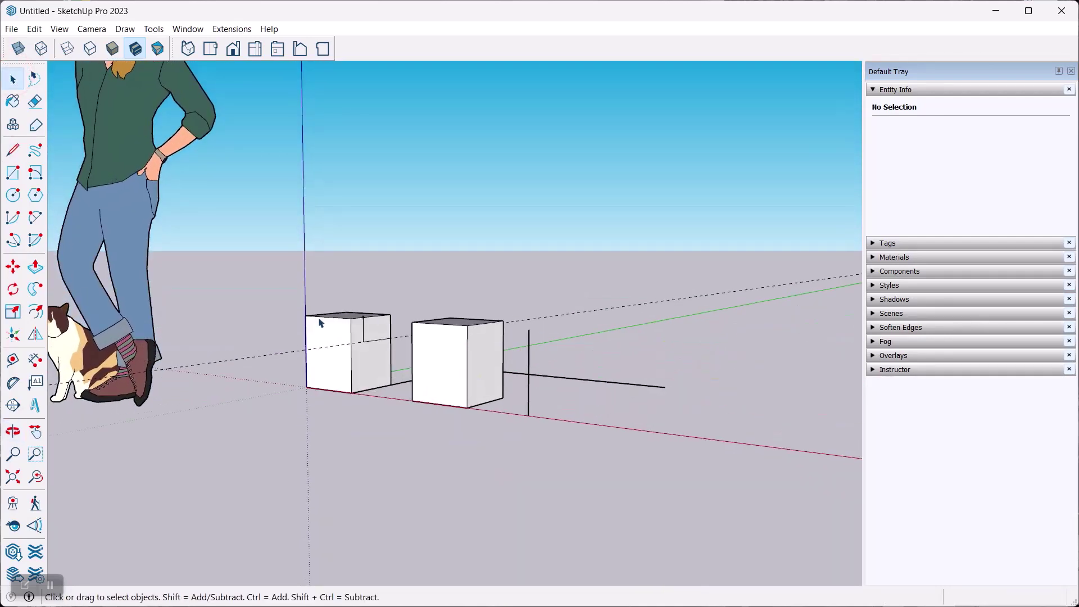
{"action": "left_click", "coordinate": [13, 289]}
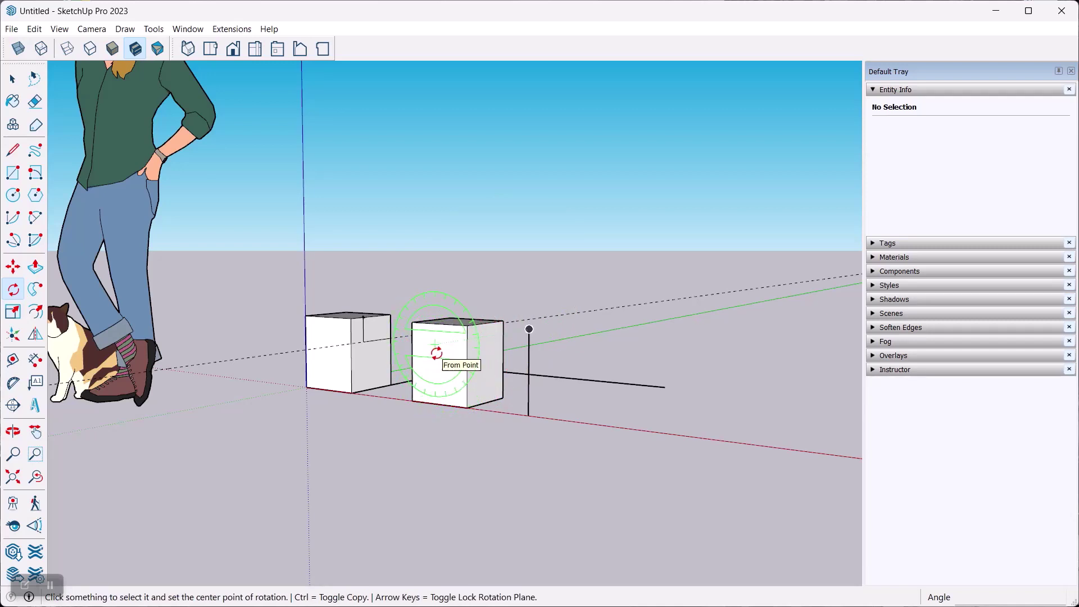
{"action": "key", "text": "Down"}
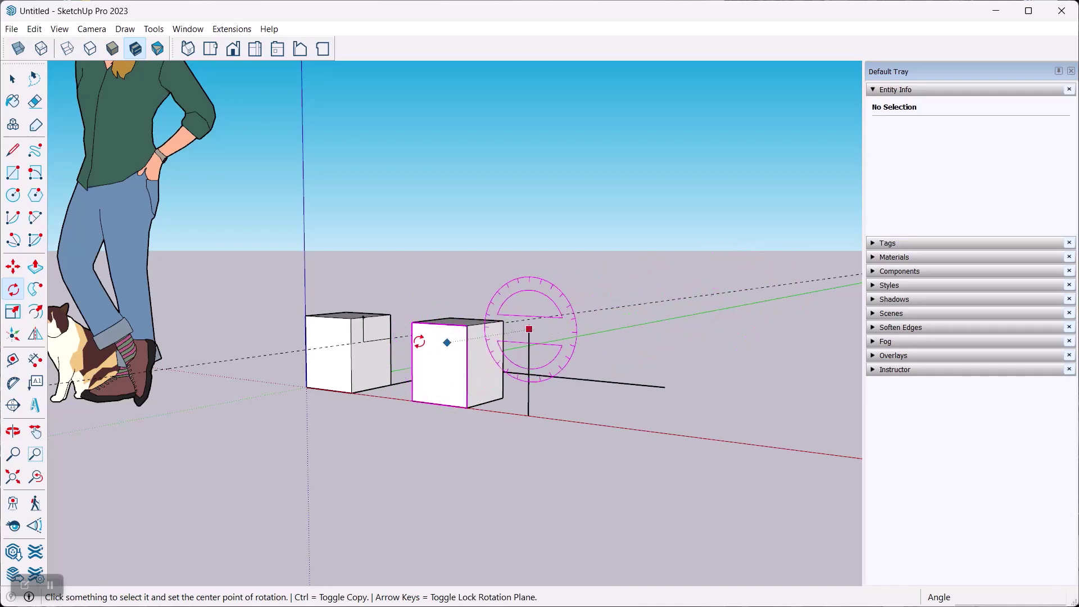
{"action": "key", "text": "Down"}
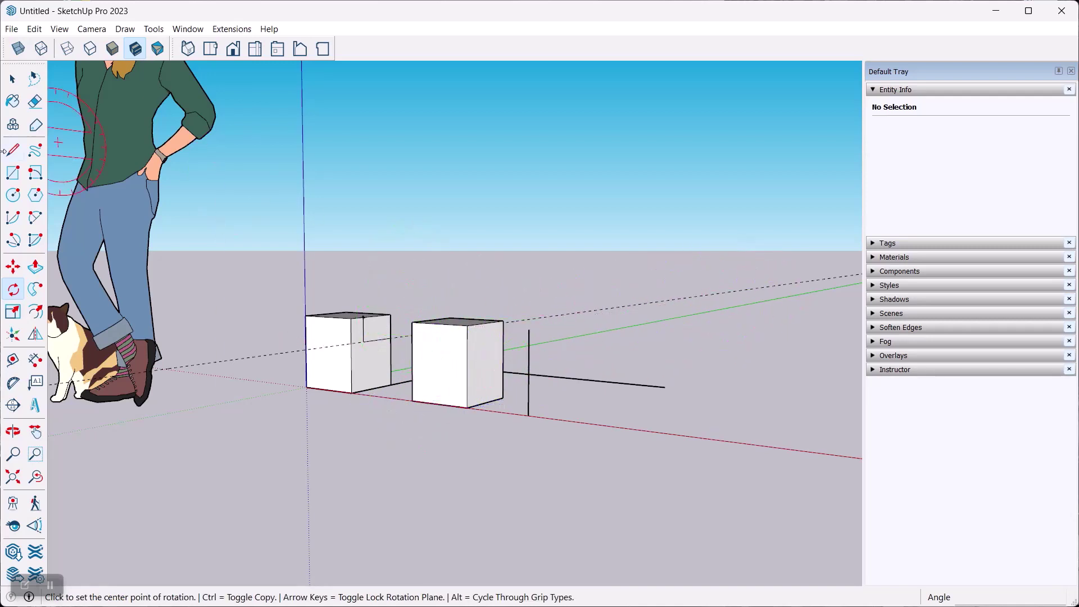
{"action": "left_click", "coordinate": [13, 79]}
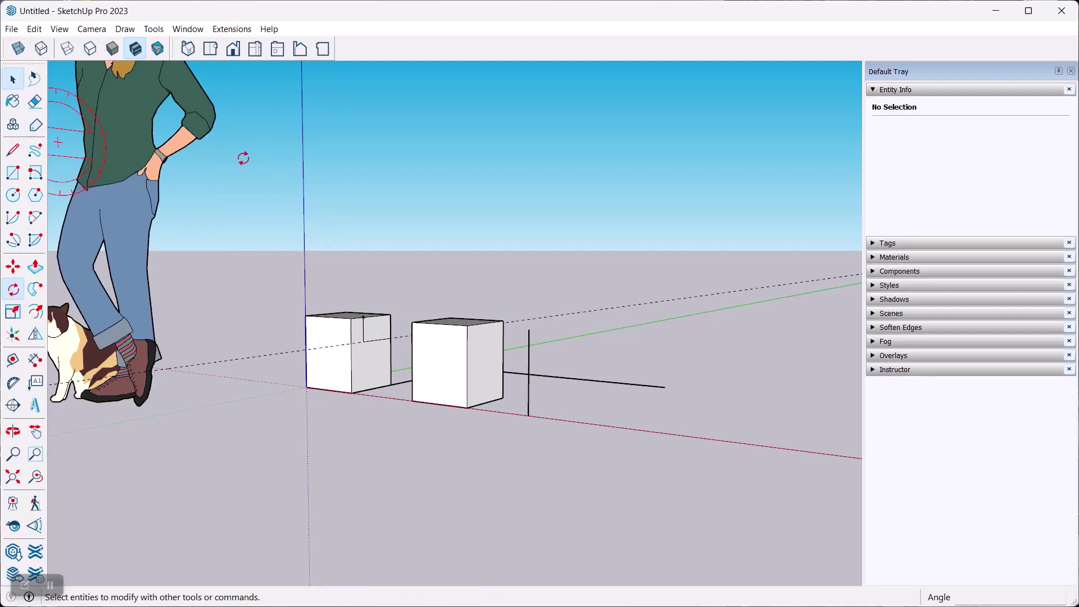
{"action": "left_click", "coordinate": [450, 218]}
{"action": "middle_click_drag", "start_coordinate": [485, 212], "coordinate": [462, 253]}
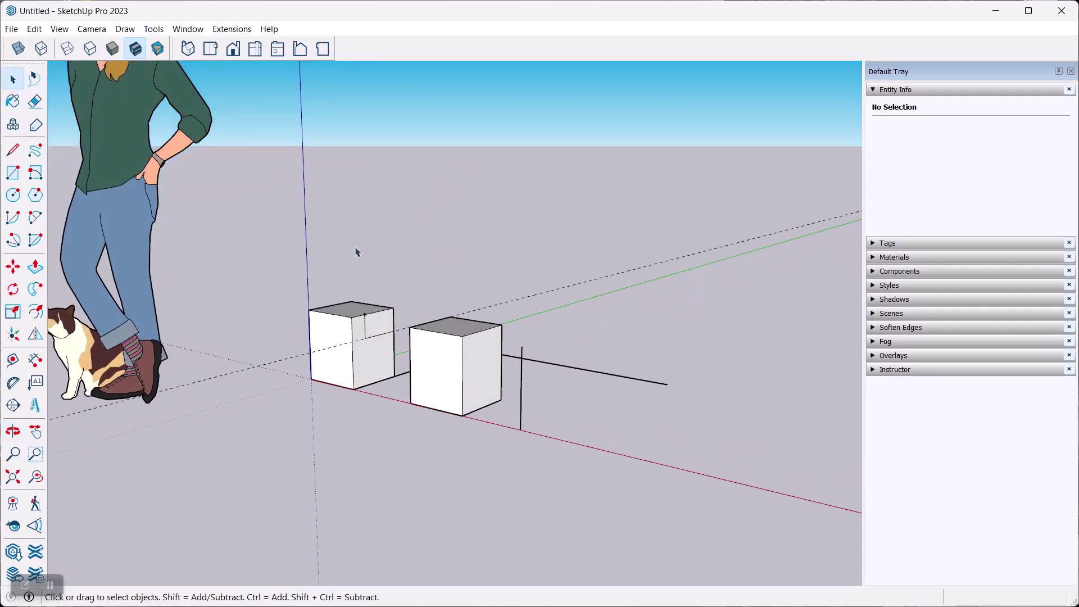
Select the second box's top face alone, and extend the selection to that face with its bounding edges.
{"action": "middle_click_drag", "start_coordinate": [414, 299], "coordinate": [522, 410]}
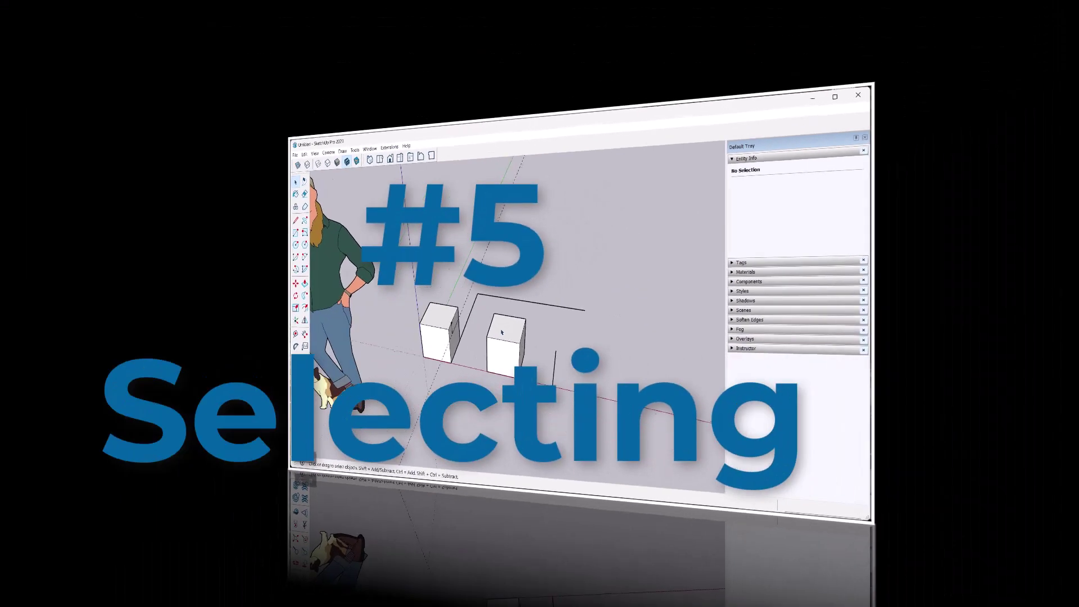
{"action": "left_click", "coordinate": [502, 332]}
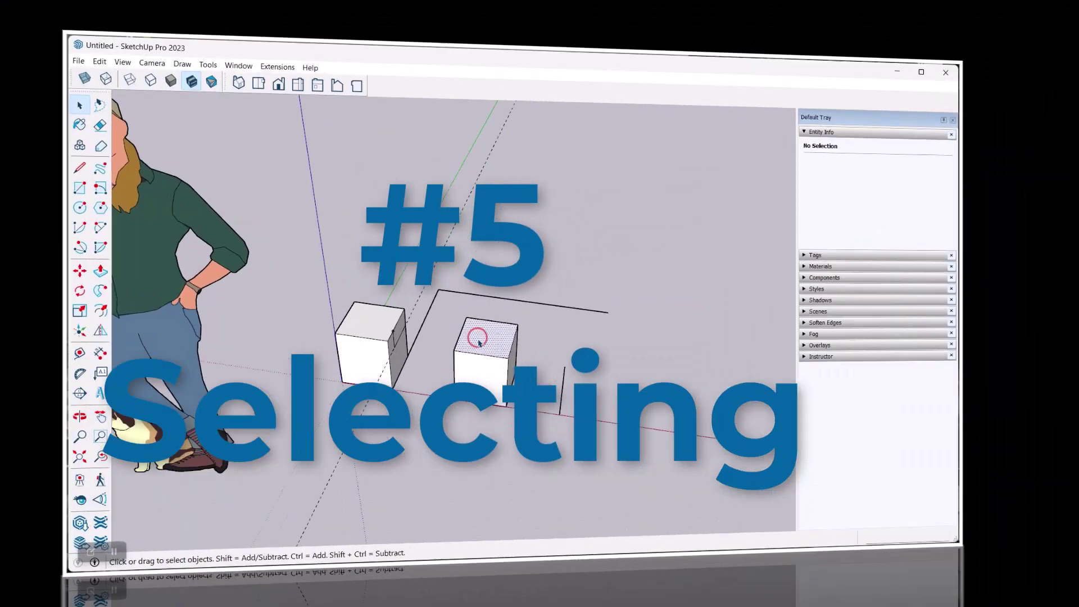
{"action": "scroll", "coordinate": [470, 351], "scroll_direction": "up", "scroll_amount": 5}
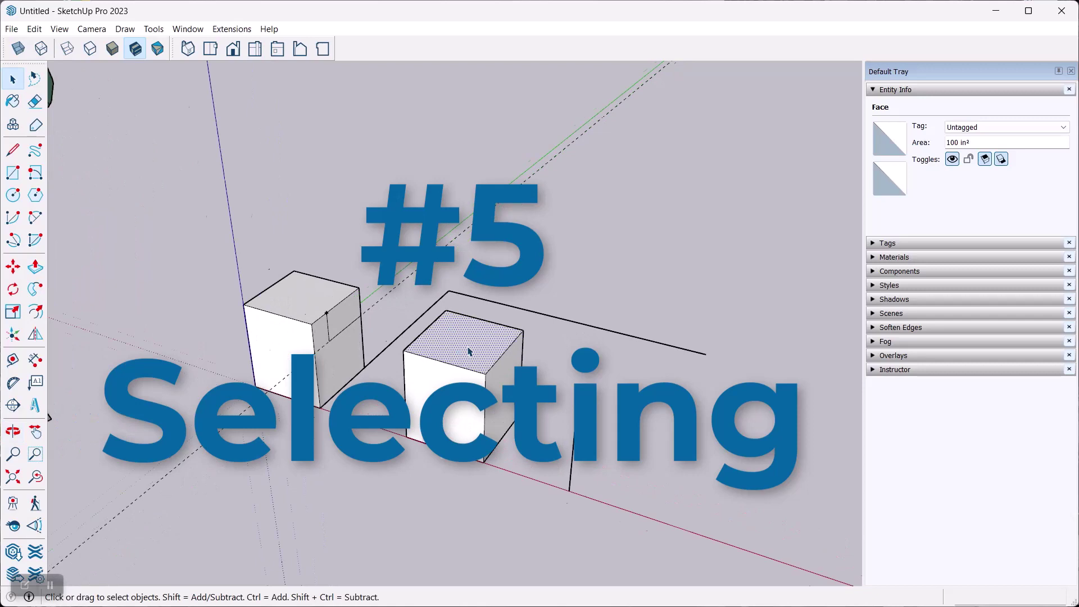
{"action": "scroll", "coordinate": [469, 351], "scroll_direction": "up", "scroll_amount": 4}
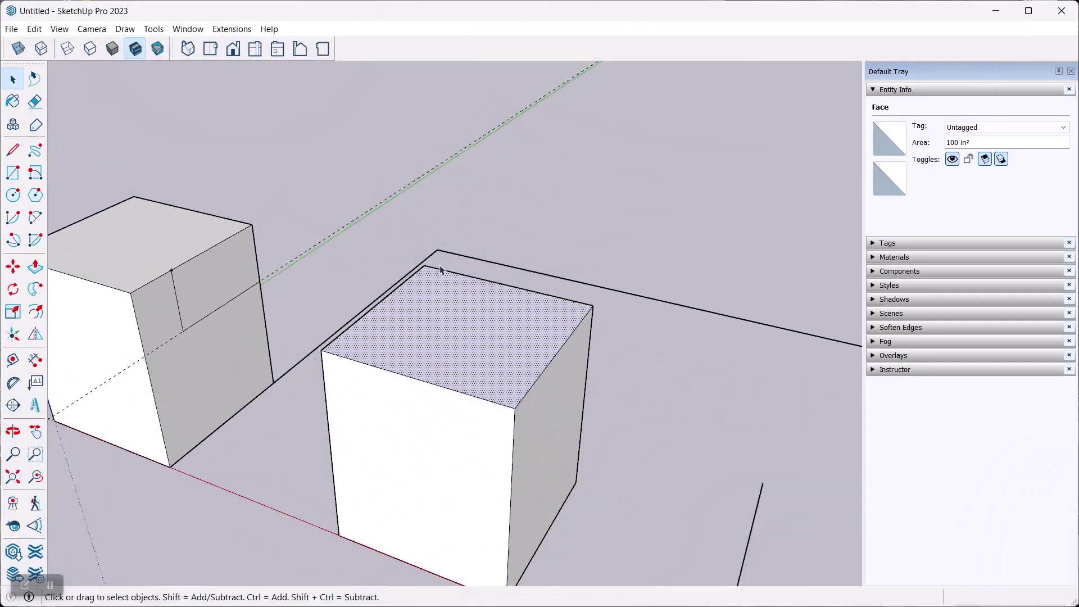
{"action": "middle_click_drag", "start_coordinate": [441, 270], "coordinate": [463, 365]}
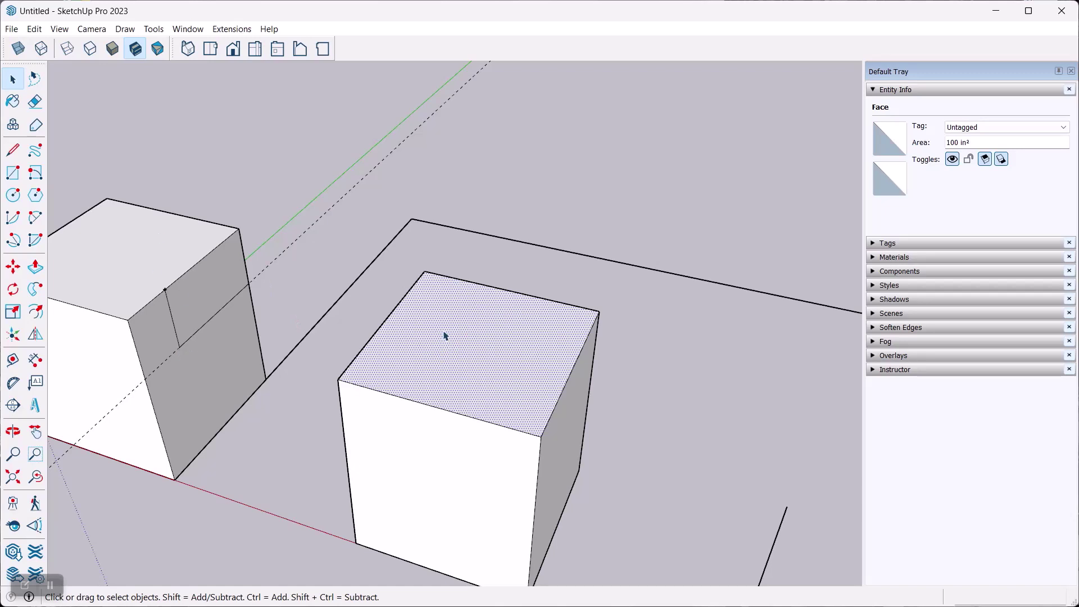
{"action": "left_click", "coordinate": [393, 273]}
{"action": "left_click", "coordinate": [449, 337]}
{"action": "double_click", "coordinate": [482, 331]}
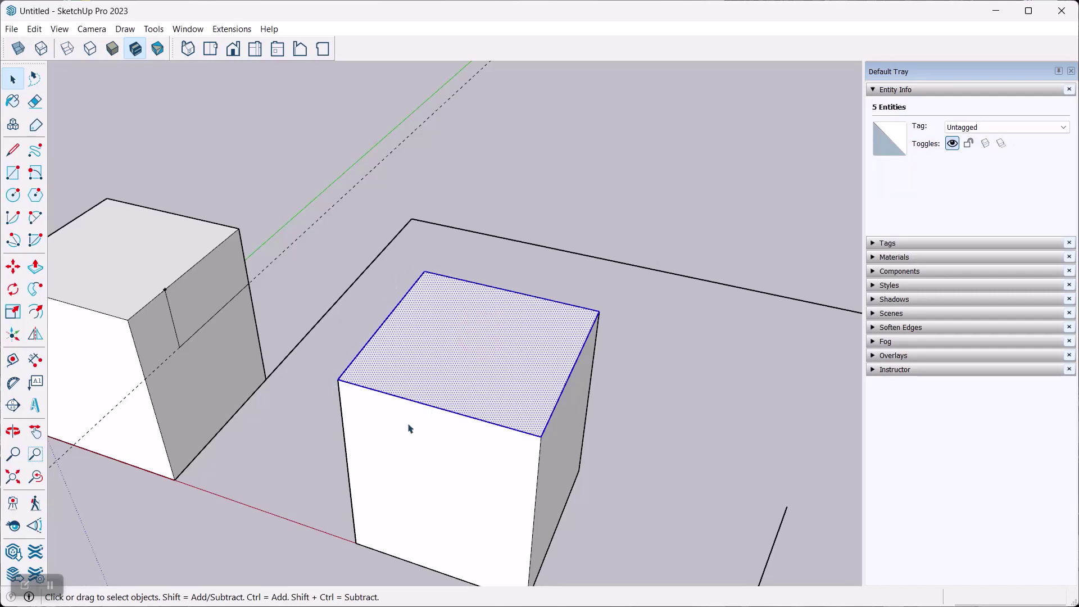
Select the entire second box with all its connected faces and edges, and inspect it from several sides.
{"action": "triple_click", "coordinate": [401, 355]}
{"action": "scroll", "coordinate": [421, 218], "scroll_direction": "down", "scroll_amount": 3}
{"action": "scroll", "coordinate": [479, 390], "scroll_direction": "up", "scroll_amount": 3}
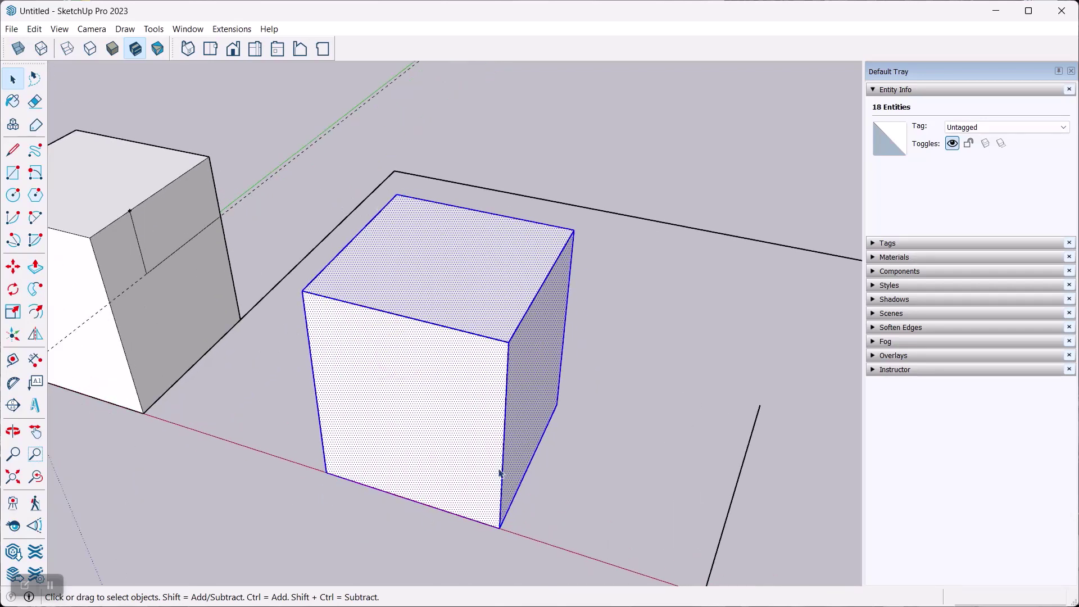
{"action": "middle_click_drag", "start_coordinate": [611, 278], "coordinate": [388, 341]}
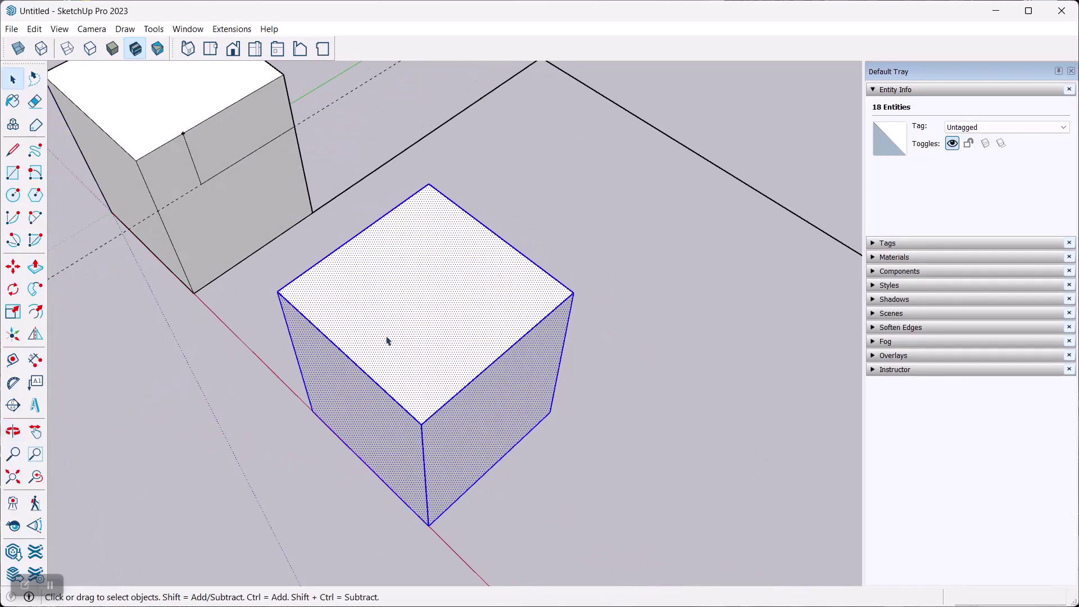
{"action": "middle_click_drag", "start_coordinate": [342, 388], "coordinate": [500, 308]}
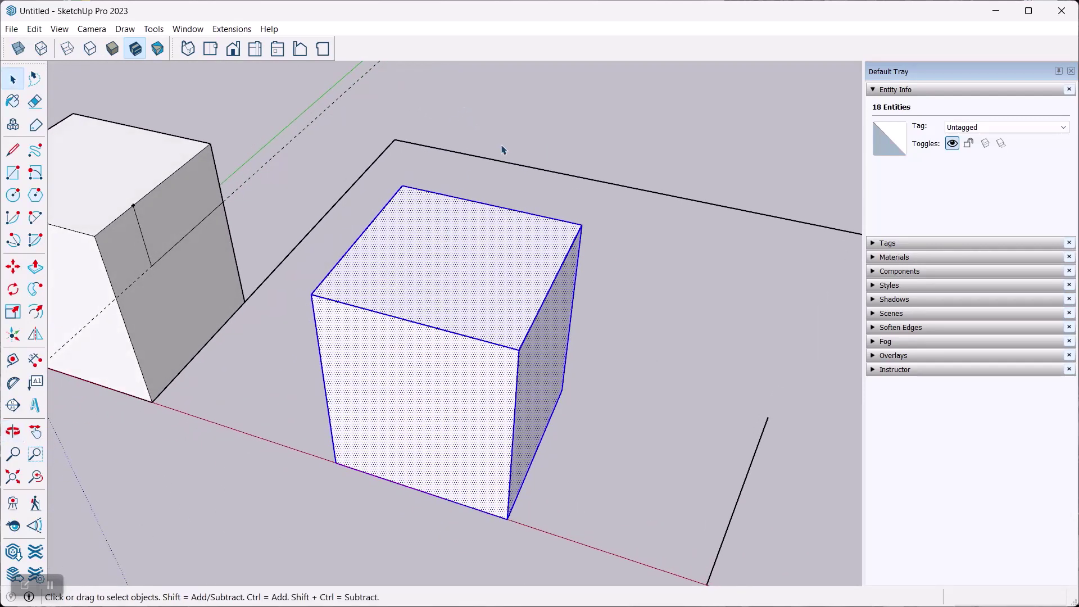
Clear the selection and select only the geometry fully enclosed by a selection window around the second box's upper part.
{"action": "left_click", "coordinate": [463, 106]}
{"action": "scroll", "coordinate": [407, 296], "scroll_direction": "down", "scroll_amount": 3}
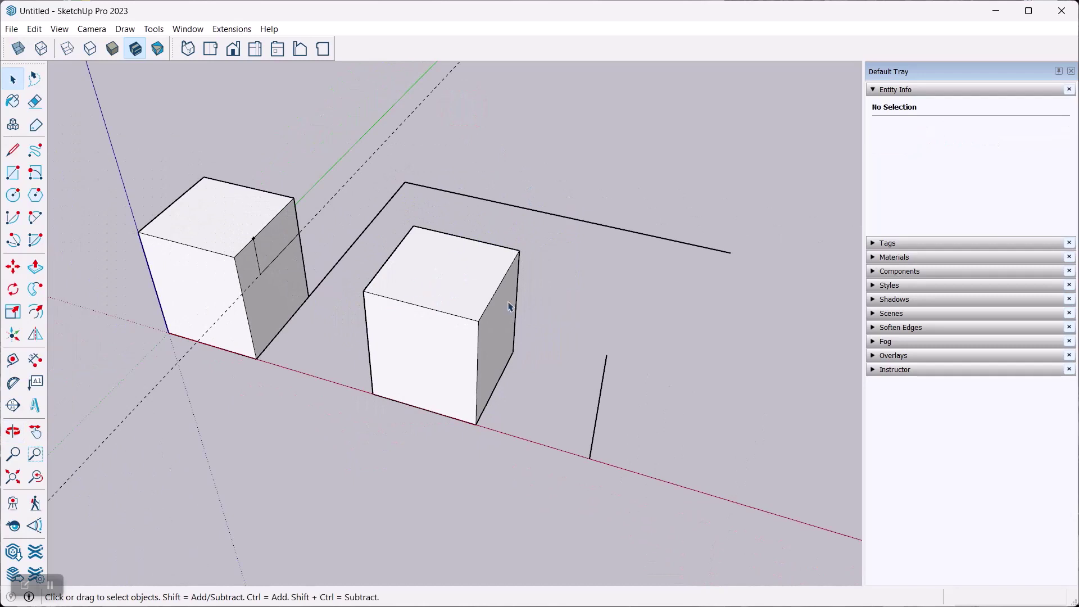
{"action": "middle_click_drag", "start_coordinate": [304, 236], "coordinate": [348, 225]}
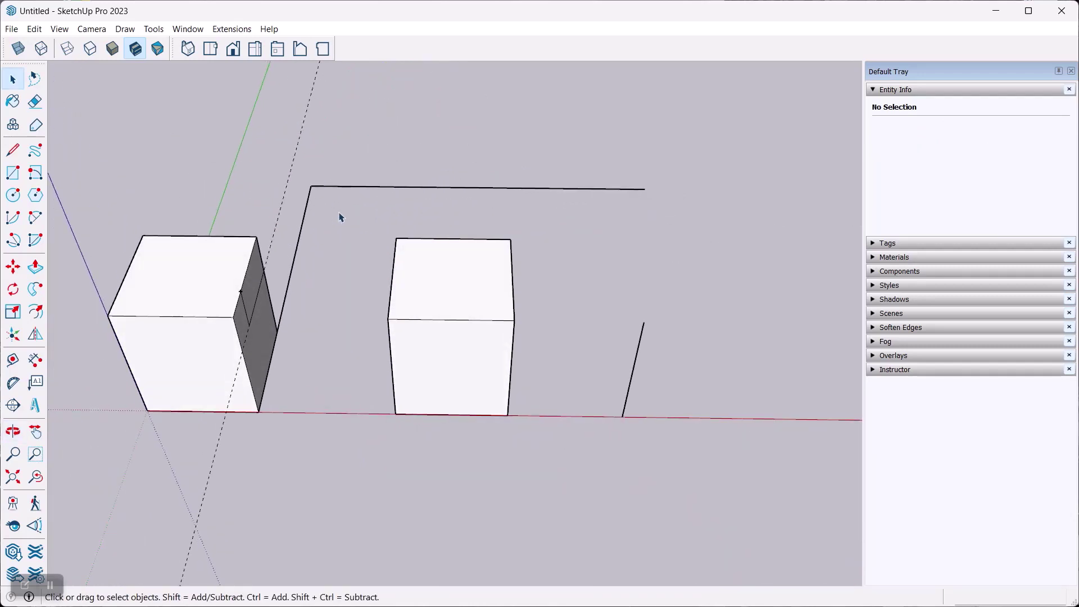
{"action": "left_click_drag", "start_coordinate": [337, 212], "coordinate": [577, 357]}
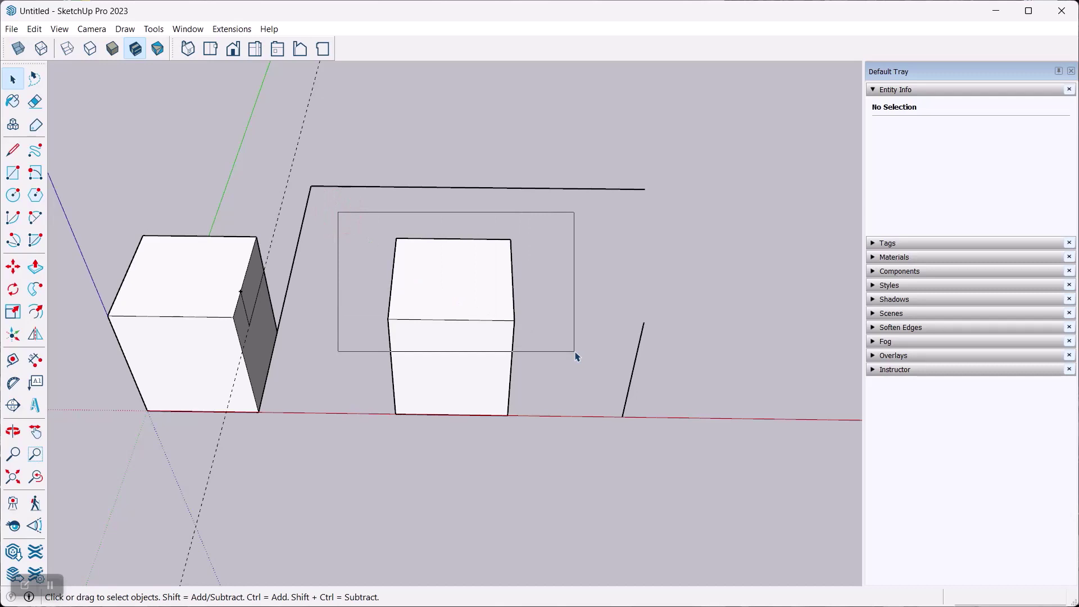
{"action": "mouse_move", "coordinate": [577, 356]}
{"action": "left_mouse_down"}
{"action": "mouse_move", "coordinate": [387, 231]}
{"action": "mouse_move", "coordinate": [564, 354]}
{"action": "left_mouse_up"}
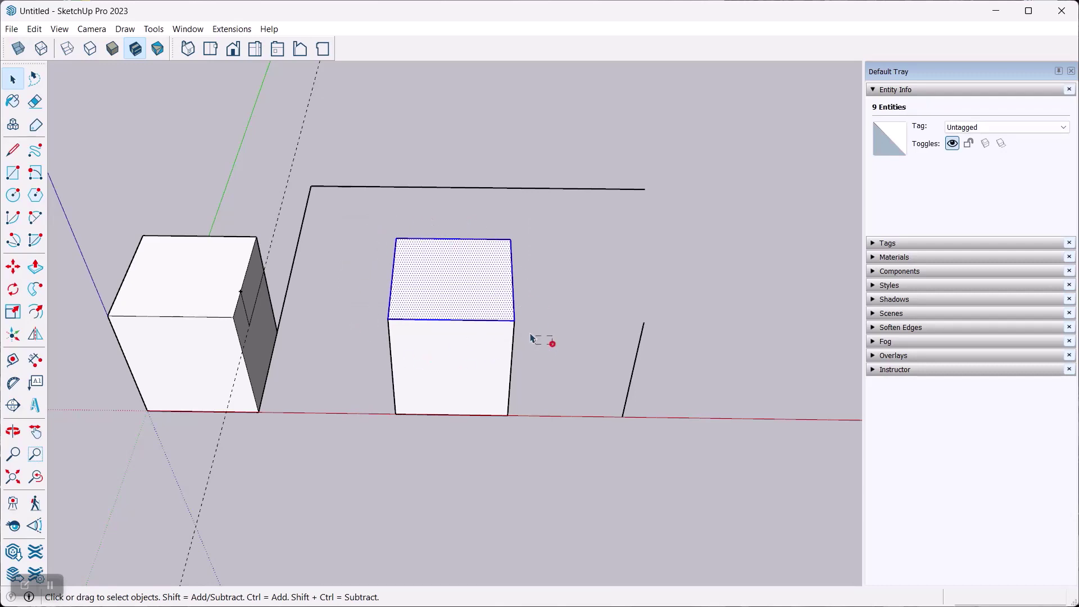
Select the second box with a crossing window over its upper part, and try another crossing window that reaches the dashed guide.
{"action": "left_click_drag", "start_coordinate": [533, 339], "coordinate": [358, 214]}
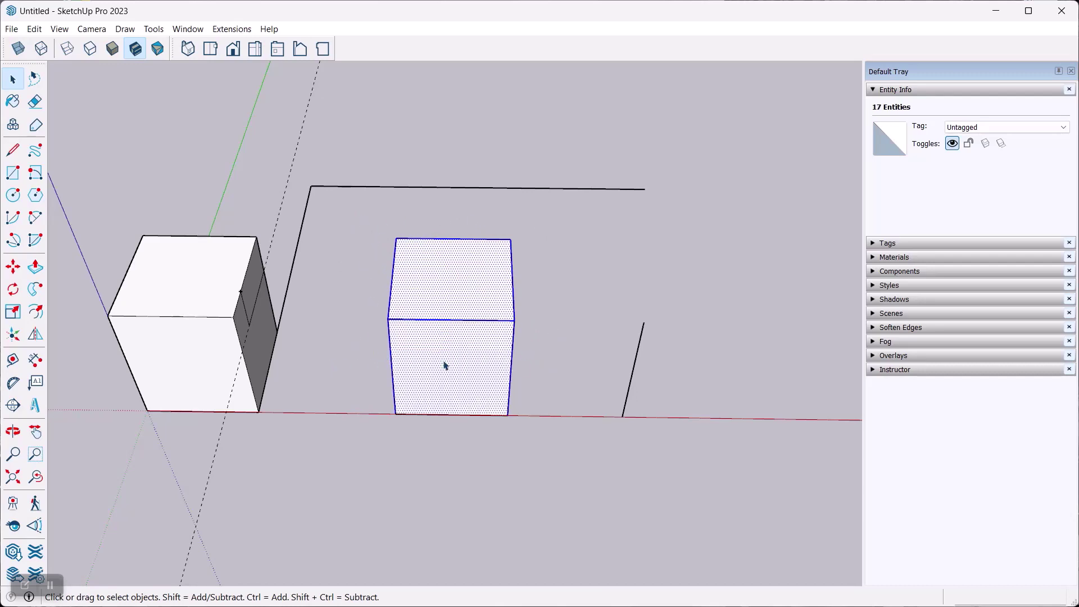
{"action": "left_click_drag", "start_coordinate": [416, 352], "coordinate": [344, 357]}
{"action": "left_click", "coordinate": [539, 340]}
{"action": "middle_click_drag", "start_coordinate": [539, 340], "coordinate": [393, 236]}
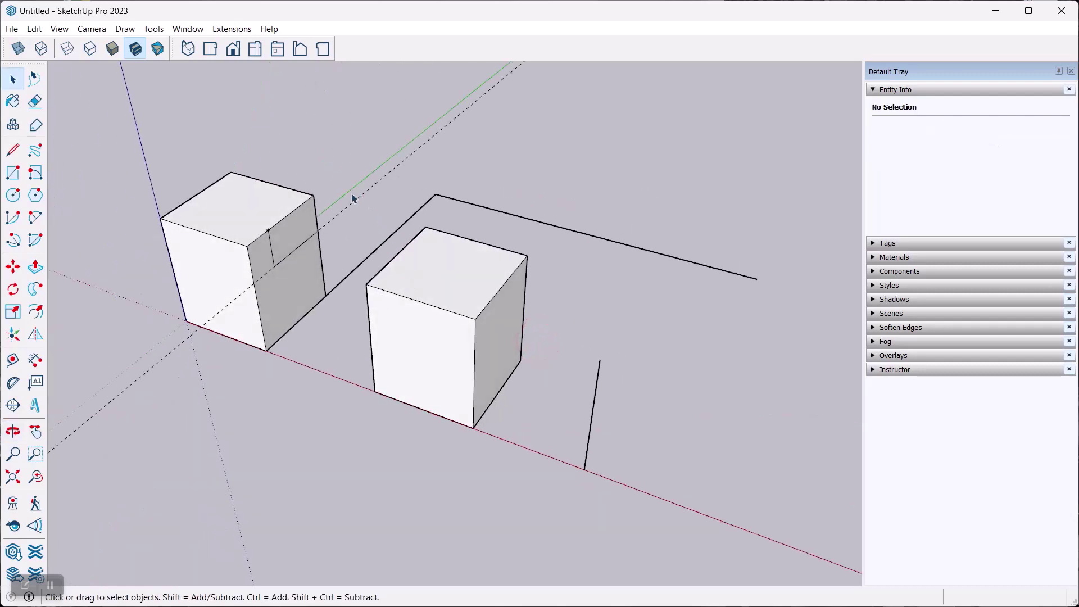
{"action": "mouse_move", "coordinate": [334, 186]}
{"action": "left_mouse_down"}
{"action": "mouse_move", "coordinate": [436, 269]}
{"action": "mouse_move", "coordinate": [585, 354]}
{"action": "mouse_move", "coordinate": [344, 173]}
{"action": "left_mouse_up"}
{"action": "left_click", "coordinate": [362, 159]}
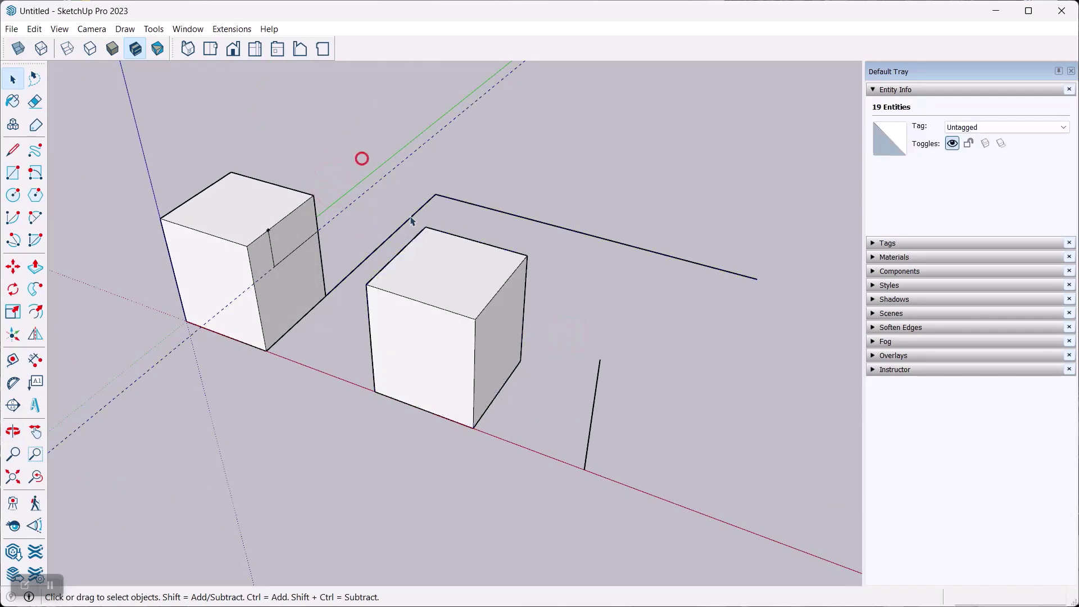
Show the model from the front, select the top geometry of both boxes with an enclosing window, and clear the selection.
{"action": "middle_click_drag", "start_coordinate": [429, 337], "coordinate": [466, 303]}
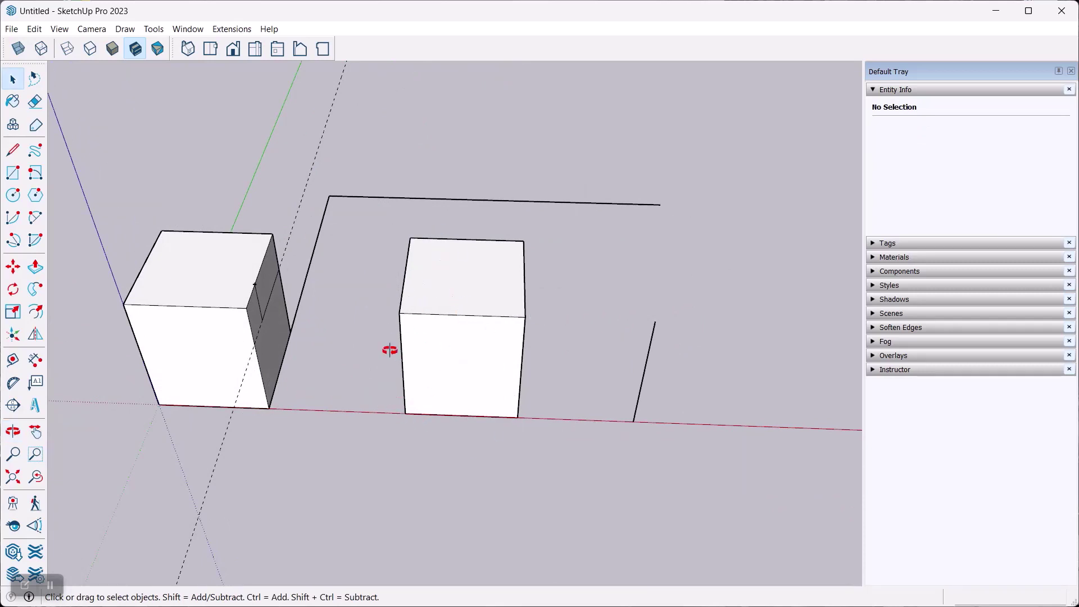
{"action": "middle_click_drag", "start_coordinate": [389, 350], "coordinate": [296, 178]}
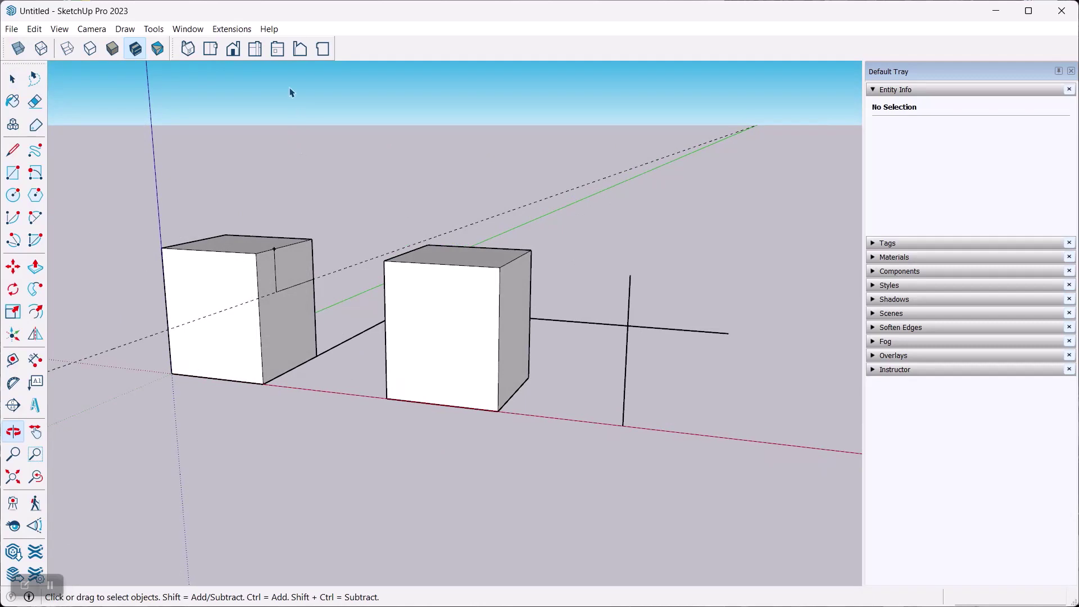
{"action": "left_click", "coordinate": [232, 50]}
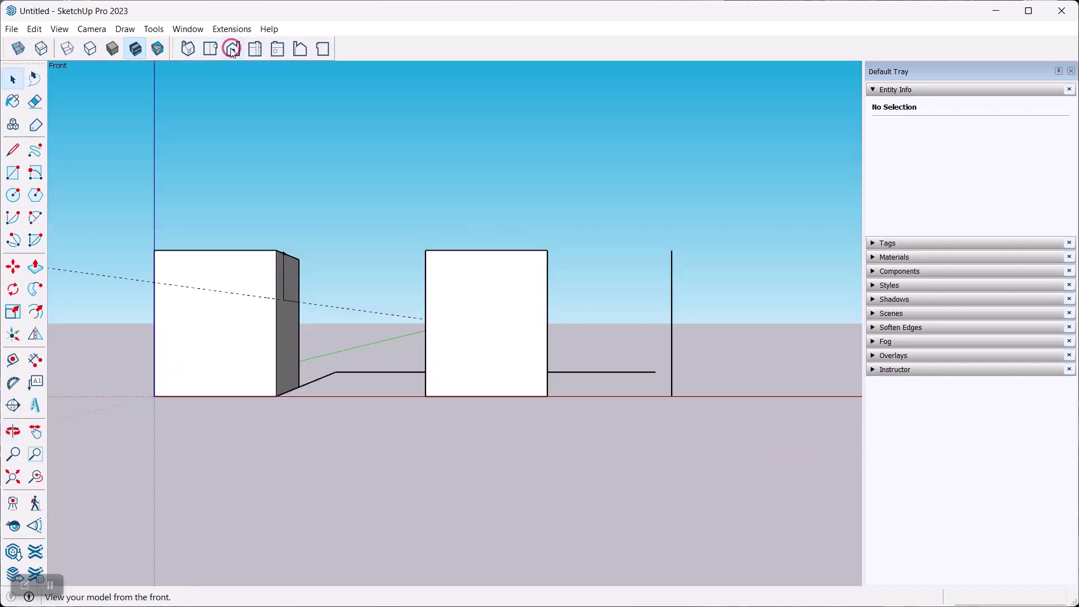
{"action": "left_click_drag", "start_coordinate": [118, 183], "coordinate": [609, 298]}
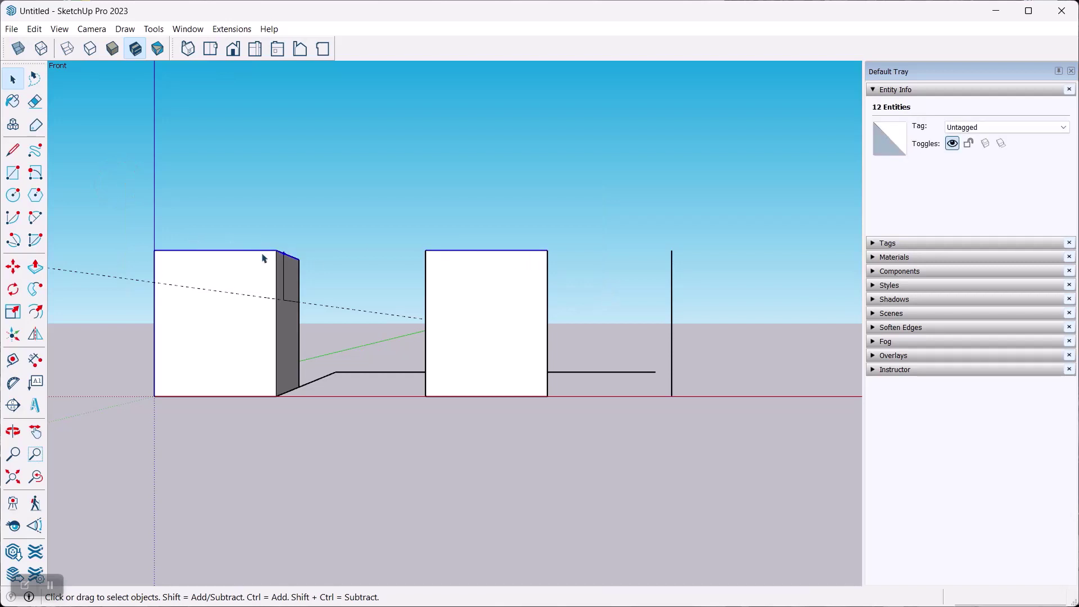
{"action": "middle_click_drag", "start_coordinate": [492, 147], "coordinate": [488, 144]}
{"action": "left_click", "coordinate": [229, 125]}
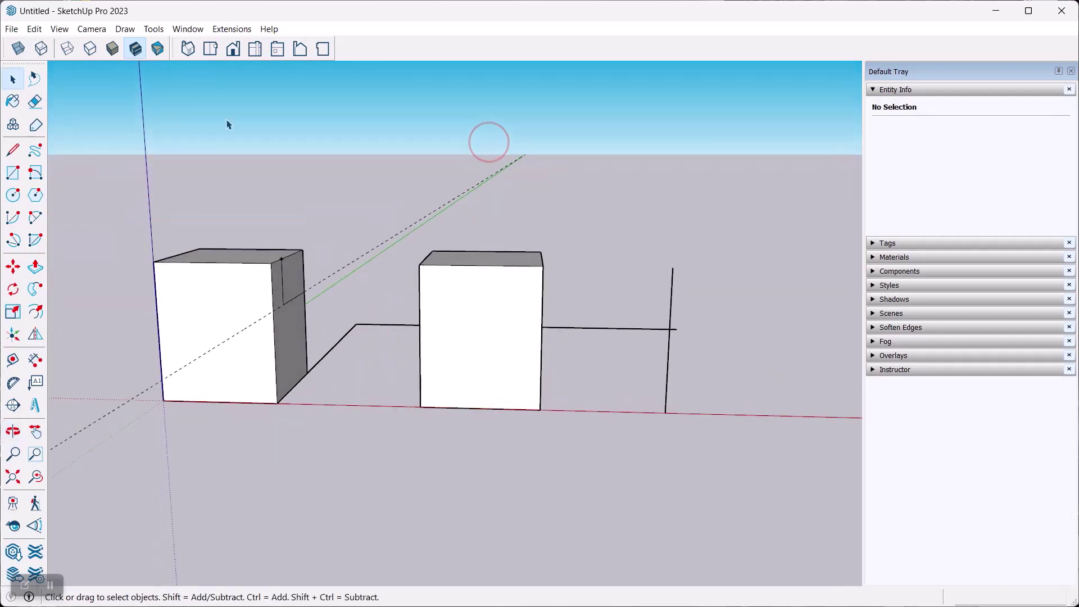
{"action": "left_click", "coordinate": [91, 29]}
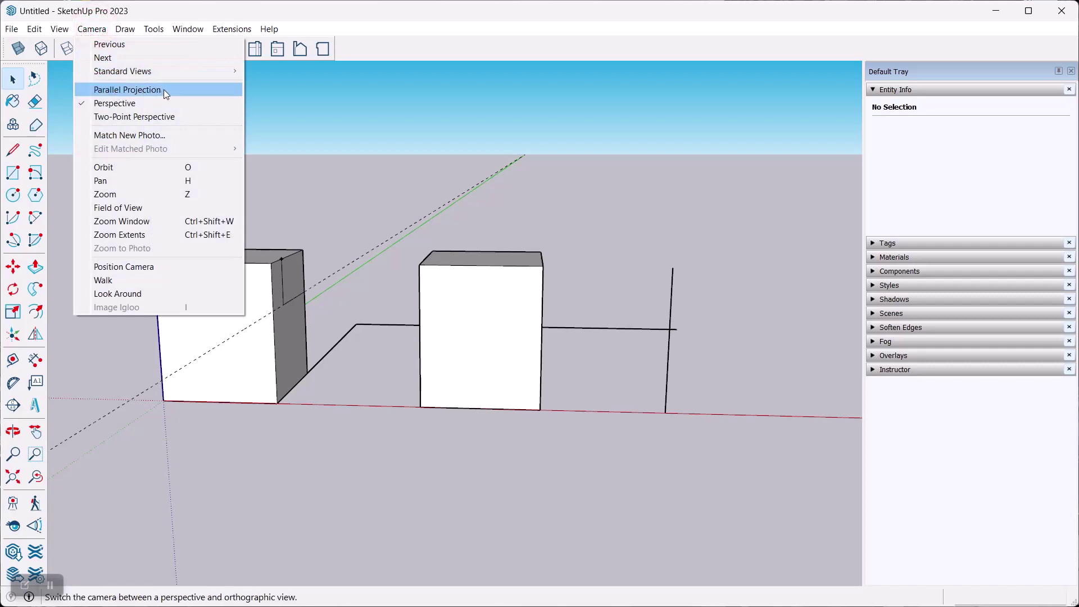
{"action": "left_click", "coordinate": [452, 172]}
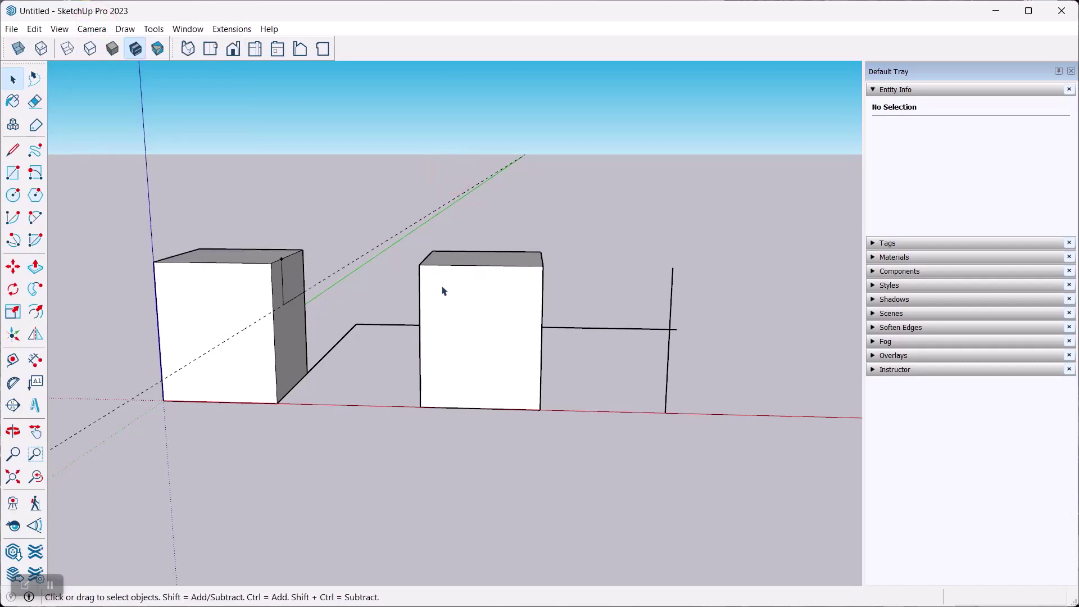
{"action": "scroll", "coordinate": [441, 288], "scroll_direction": "down", "scroll_amount": 2}
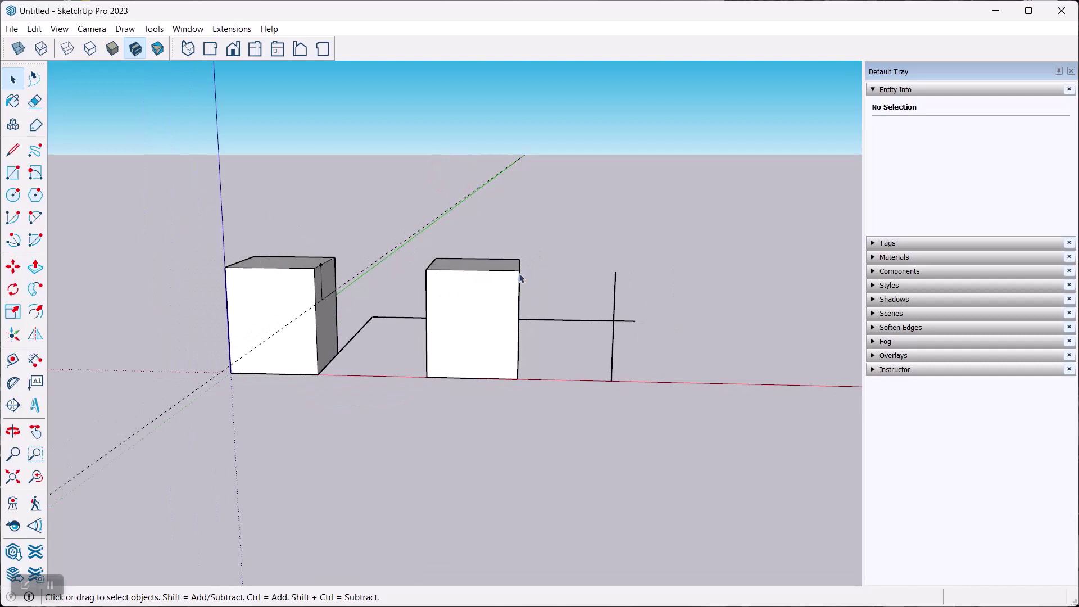
{"action": "middle_click_drag", "start_coordinate": [569, 268], "coordinate": [428, 397]}
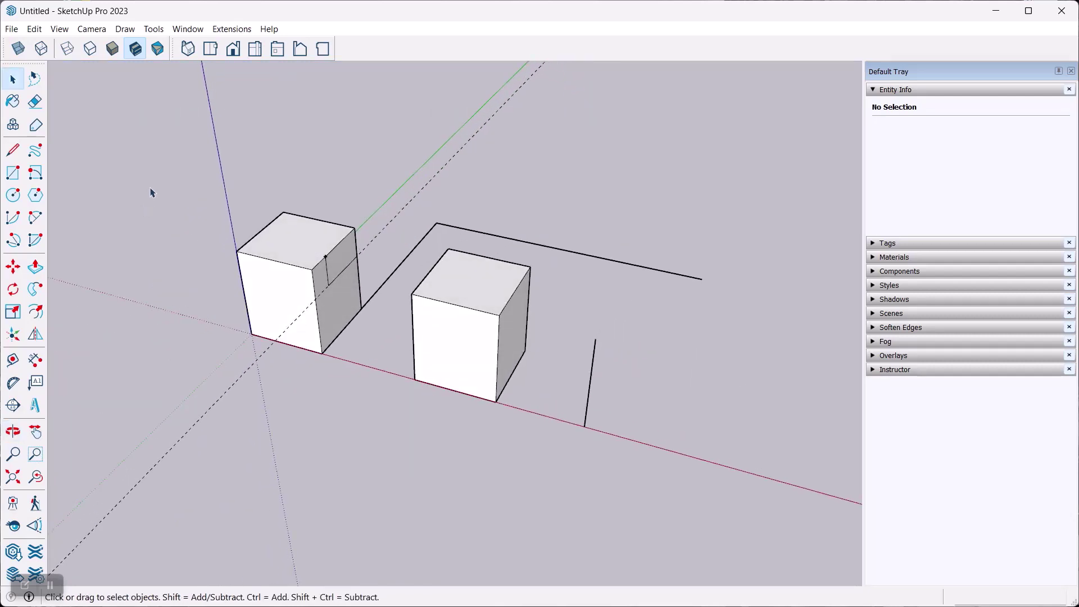
Select the first box and the dashed guide with a freehand Lasso crossing selection, and clear the selection.
{"action": "left_click", "coordinate": [35, 81]}
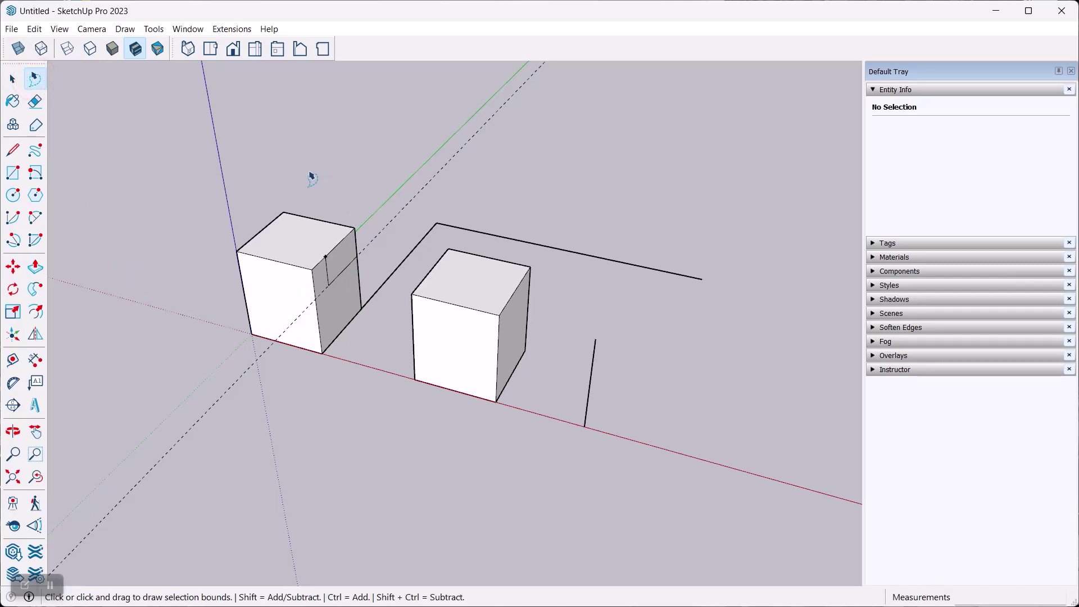
{"action": "mouse_move", "coordinate": [308, 169]}
{"action": "left_mouse_down"}
{"action": "mouse_move", "coordinate": [212, 209]}
{"action": "mouse_move", "coordinate": [212, 301]}
{"action": "mouse_move", "coordinate": [293, 320]}
{"action": "mouse_move", "coordinate": [376, 279]}
{"action": "mouse_move", "coordinate": [385, 203]}
{"action": "mouse_move", "coordinate": [325, 163]}
{"action": "mouse_move", "coordinate": [310, 170]}
{"action": "left_mouse_up"}
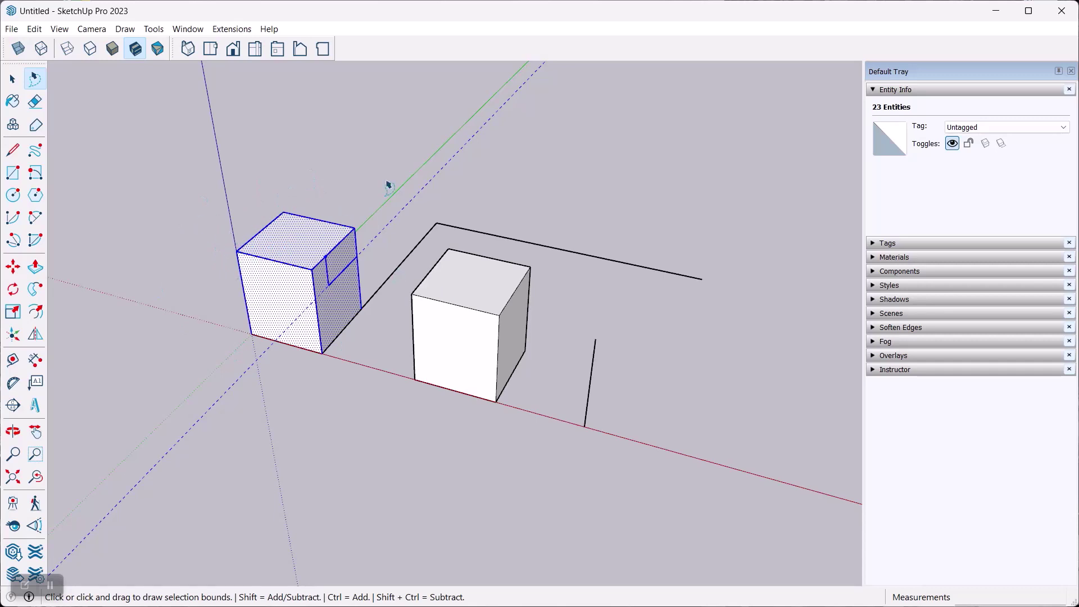
{"action": "mouse_move", "coordinate": [340, 200]}
{"action": "left_mouse_down"}
{"action": "mouse_move", "coordinate": [230, 185]}
{"action": "mouse_move", "coordinate": [284, 362]}
{"action": "mouse_move", "coordinate": [393, 454]}
{"action": "mouse_move", "coordinate": [569, 439]}
{"action": "mouse_move", "coordinate": [643, 349]}
{"action": "mouse_move", "coordinate": [564, 366]}
{"action": "mouse_move", "coordinate": [456, 438]}
{"action": "mouse_move", "coordinate": [387, 342]}
{"action": "mouse_move", "coordinate": [337, 202]}
{"action": "mouse_move", "coordinate": [324, 193]}
{"action": "left_mouse_up"}
{"action": "left_click", "coordinate": [599, 311]}
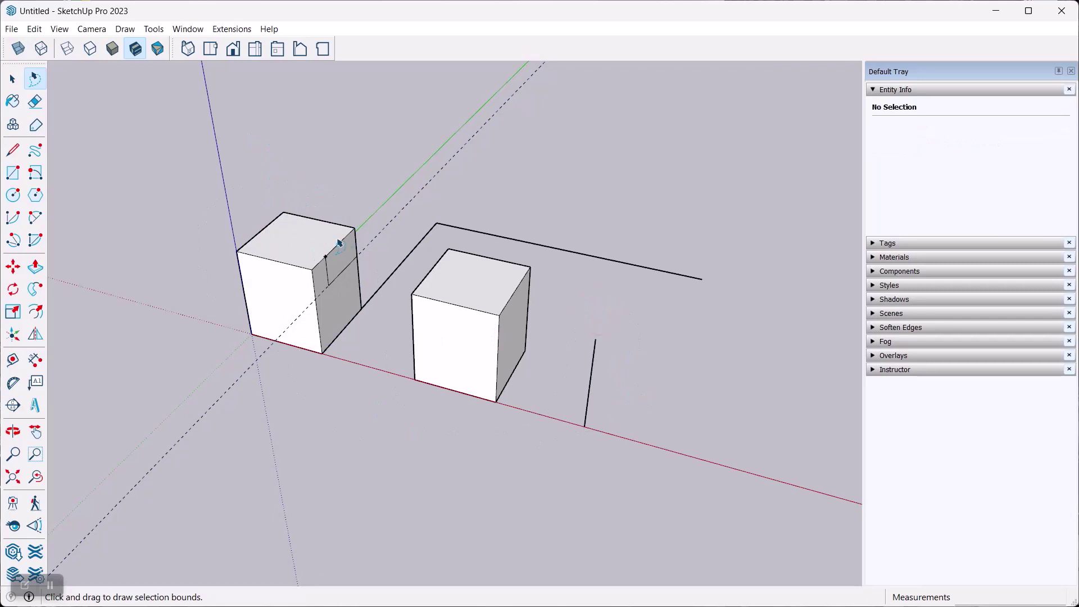
Lasso-select only the fully enclosed edges around the first box's upper rear corner, and return to the standard Select tool with nothing selected.
{"action": "mouse_move", "coordinate": [304, 184]}
{"action": "left_mouse_down"}
{"action": "mouse_move", "coordinate": [242, 198]}
{"action": "mouse_move", "coordinate": [311, 305]}
{"action": "mouse_move", "coordinate": [339, 196]}
{"action": "mouse_move", "coordinate": [281, 193]}
{"action": "mouse_move", "coordinate": [377, 257]}
{"action": "mouse_move", "coordinate": [253, 288]}
{"action": "mouse_move", "coordinate": [264, 175]}
{"action": "mouse_move", "coordinate": [275, 180]}
{"action": "left_mouse_up"}
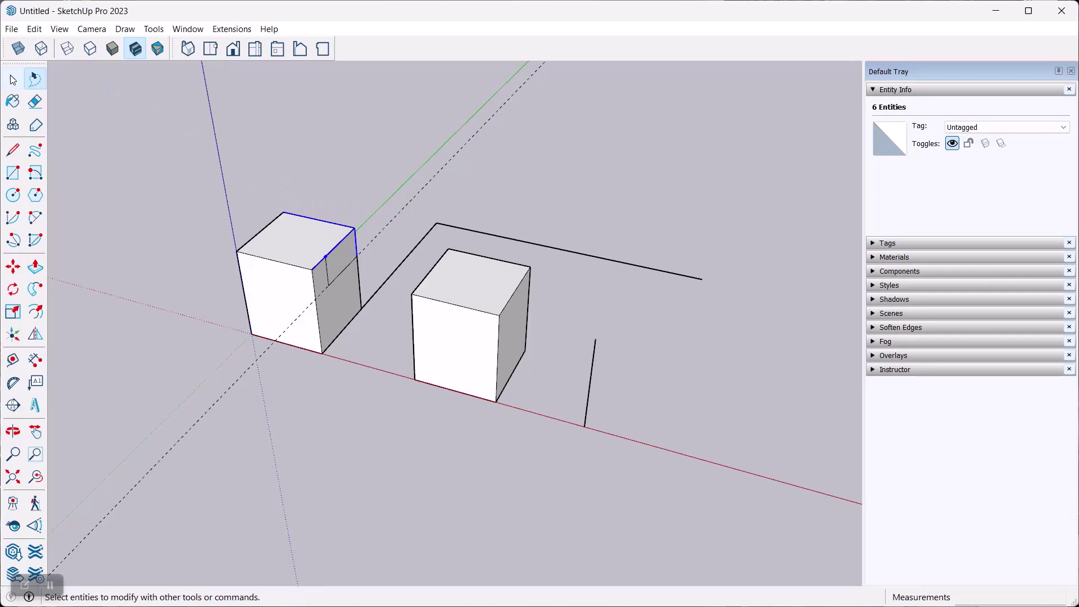
{"action": "left_click", "coordinate": [12, 79]}
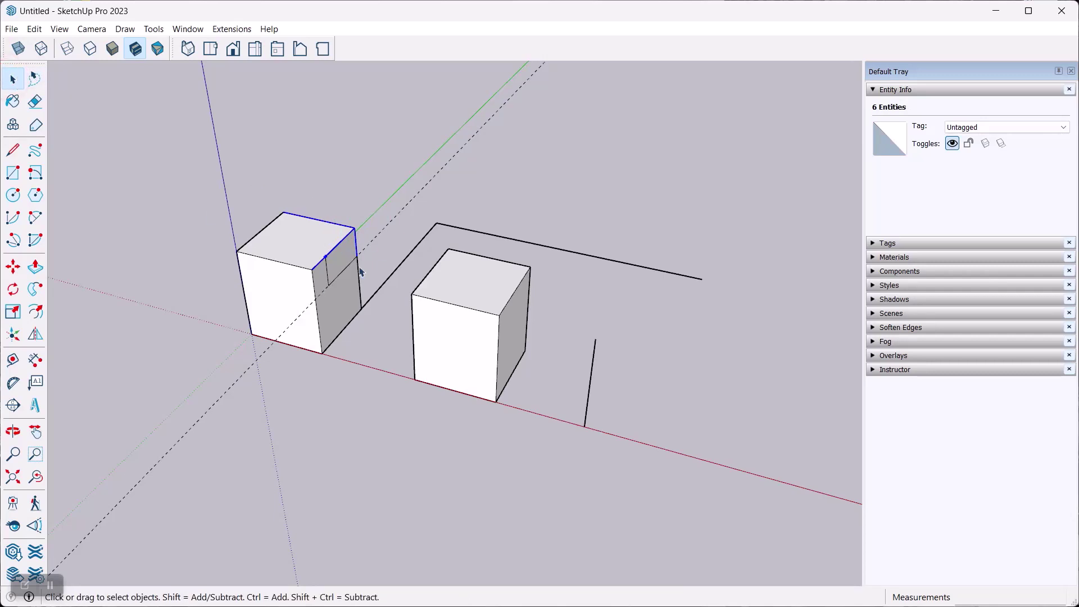
{"action": "left_click", "coordinate": [343, 160]}
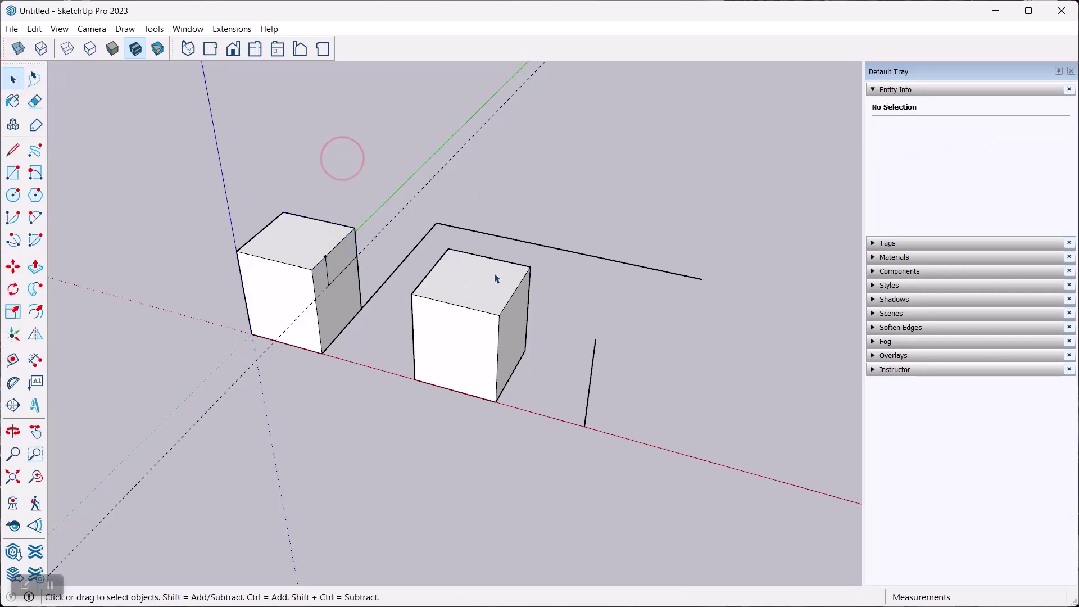
Select the second box's front face and look over the components stored in the model.
{"action": "middle_click_drag", "start_coordinate": [530, 304], "coordinate": [362, 297]}
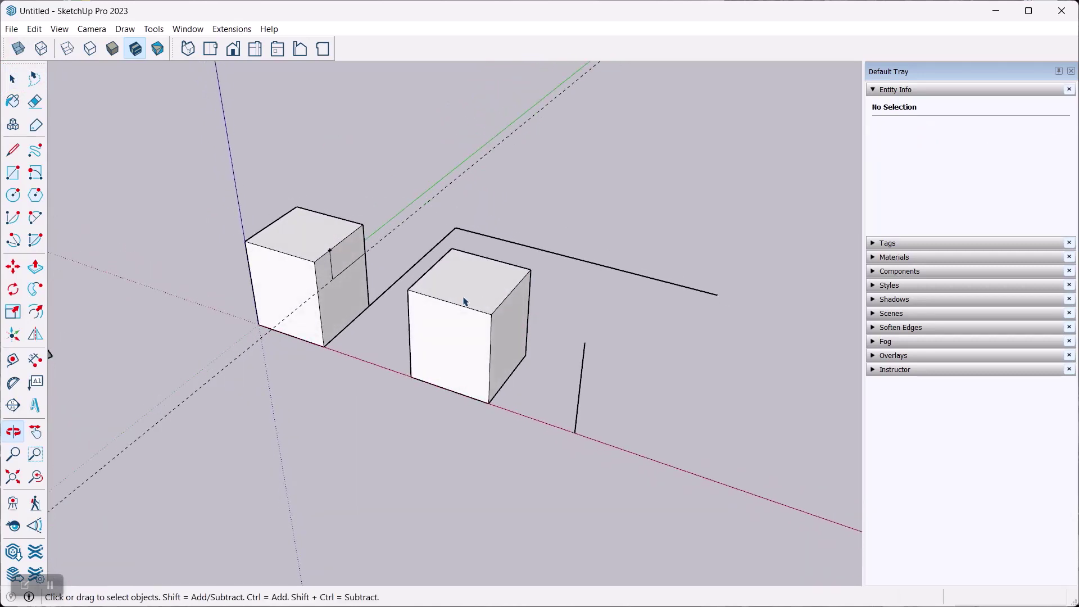
{"action": "scroll", "coordinate": [362, 297], "scroll_direction": "up", "scroll_amount": 3}
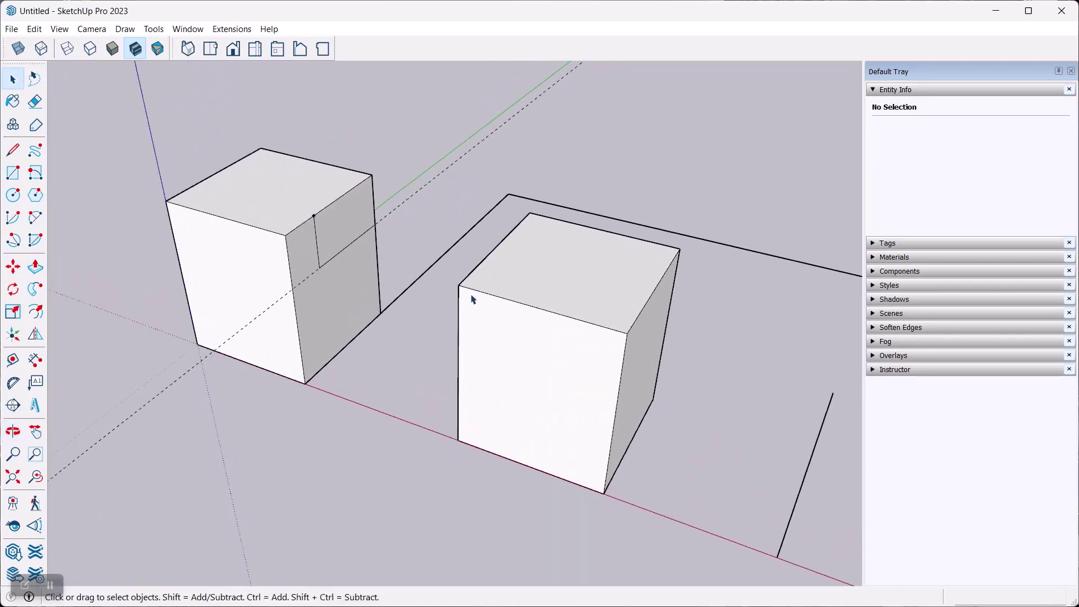
{"action": "middle_click_drag", "start_coordinate": [473, 299], "coordinate": [433, 210]}
{"action": "scroll", "coordinate": [380, 217], "scroll_direction": "down", "scroll_amount": 2}
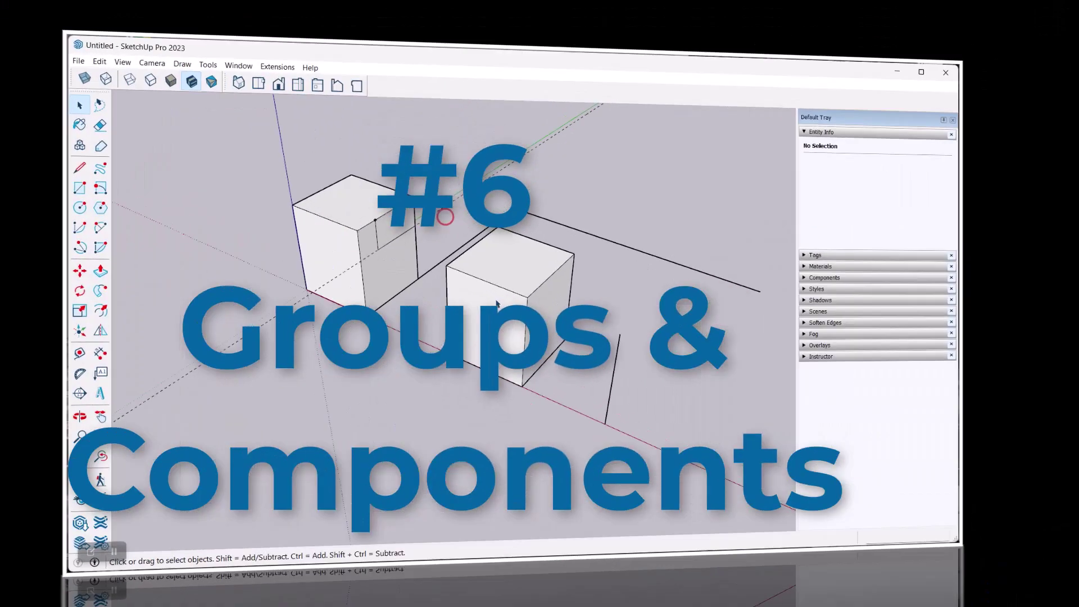
{"action": "left_click", "coordinate": [485, 298]}
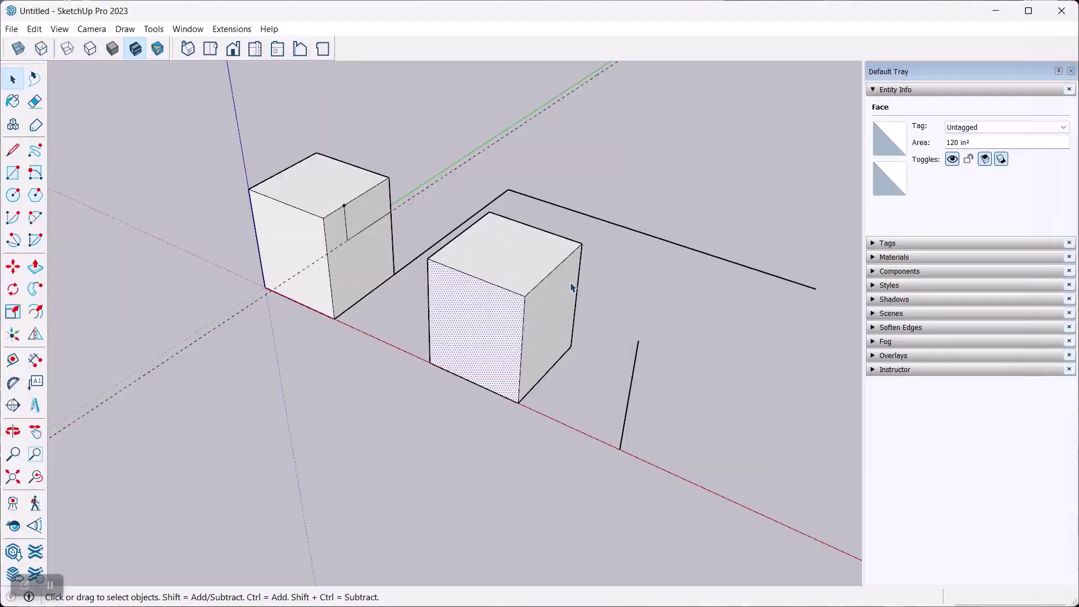
{"action": "left_click", "coordinate": [873, 272]}
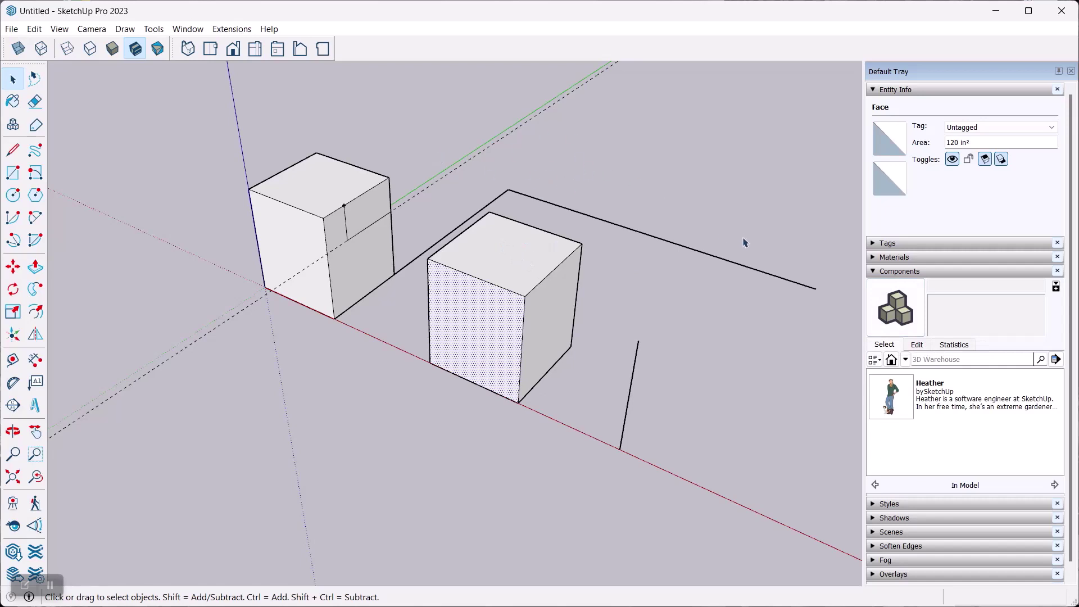
{"action": "left_click", "coordinate": [873, 272]}
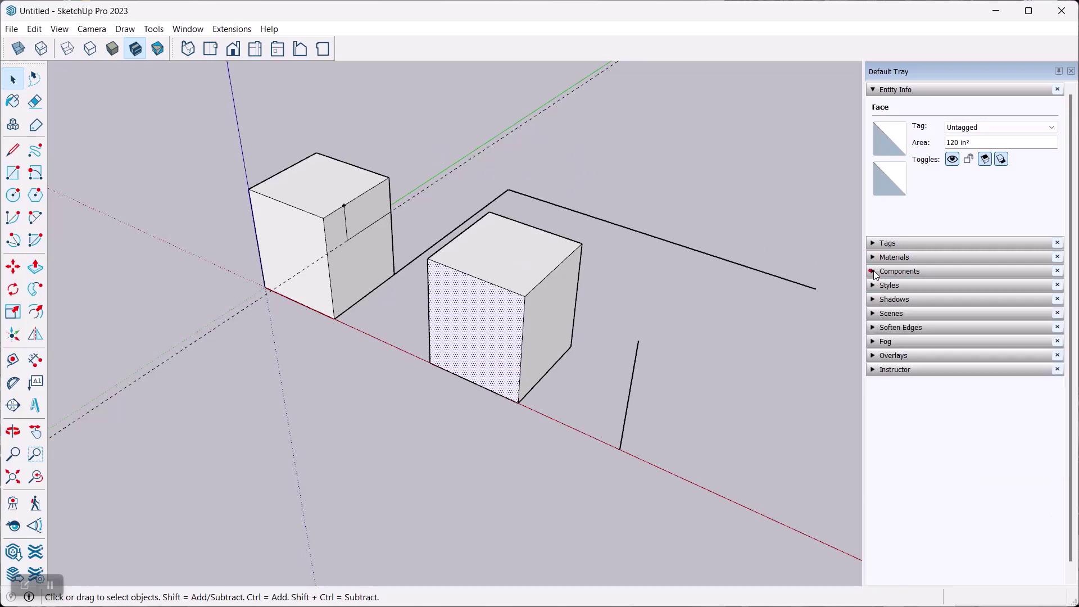
Select the entire second box with all its connected faces and edges, and make it a group that can be selected as one object.
{"action": "left_click", "coordinate": [632, 183]}
{"action": "left_click", "coordinate": [481, 256]}
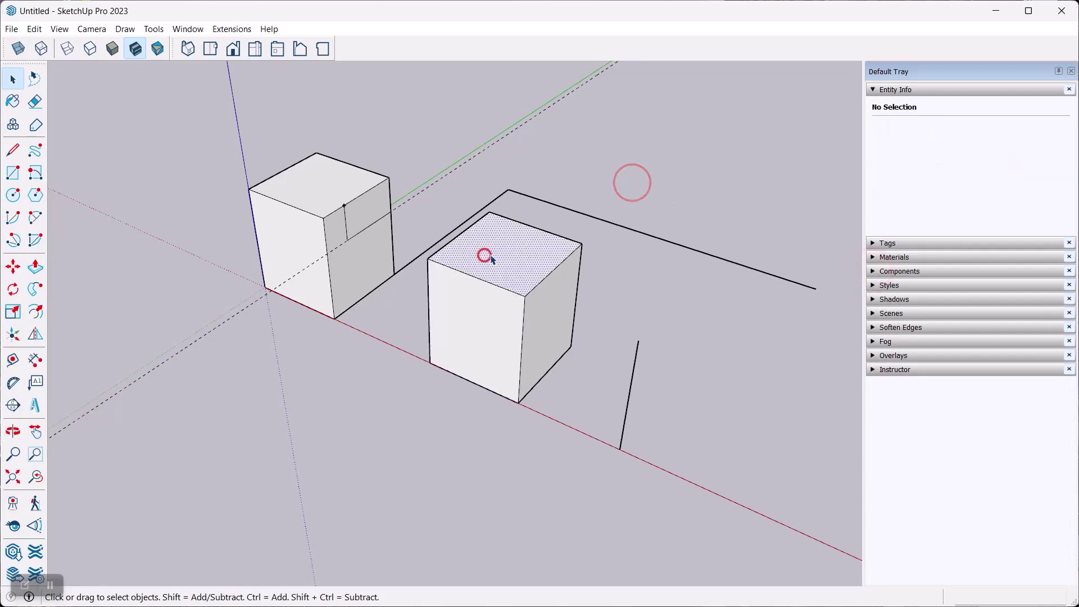
{"action": "mouse_move", "coordinate": [454, 187]}
{"action": "middle_mouse_down"}
{"action": "mouse_move", "coordinate": [445, 170]}
{"action": "mouse_move", "coordinate": [458, 191]}
{"action": "middle_mouse_up"}
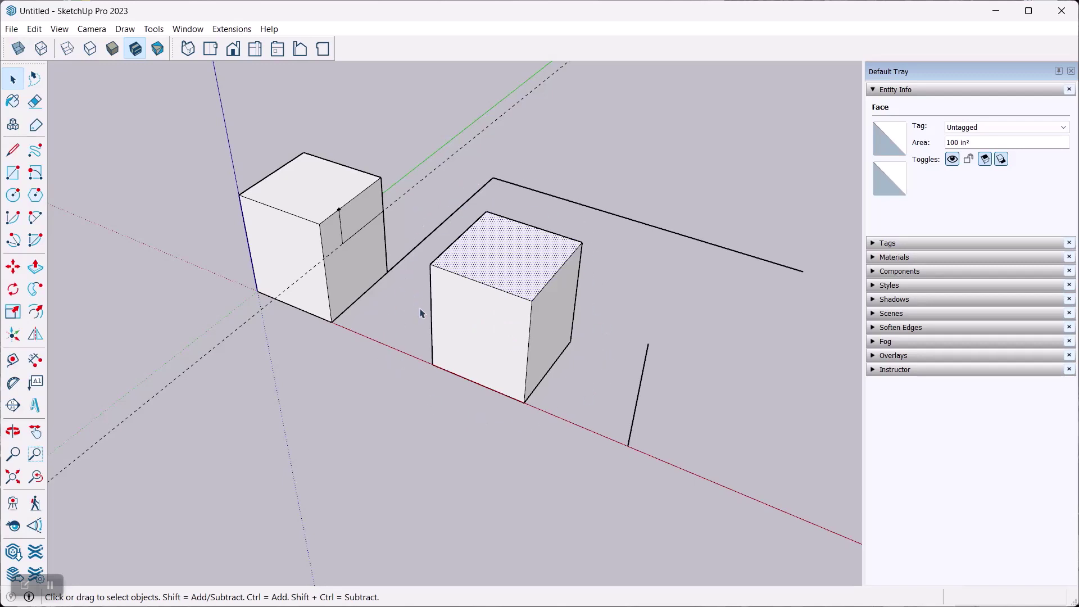
{"action": "middle_click_drag", "start_coordinate": [386, 300], "coordinate": [427, 322]}
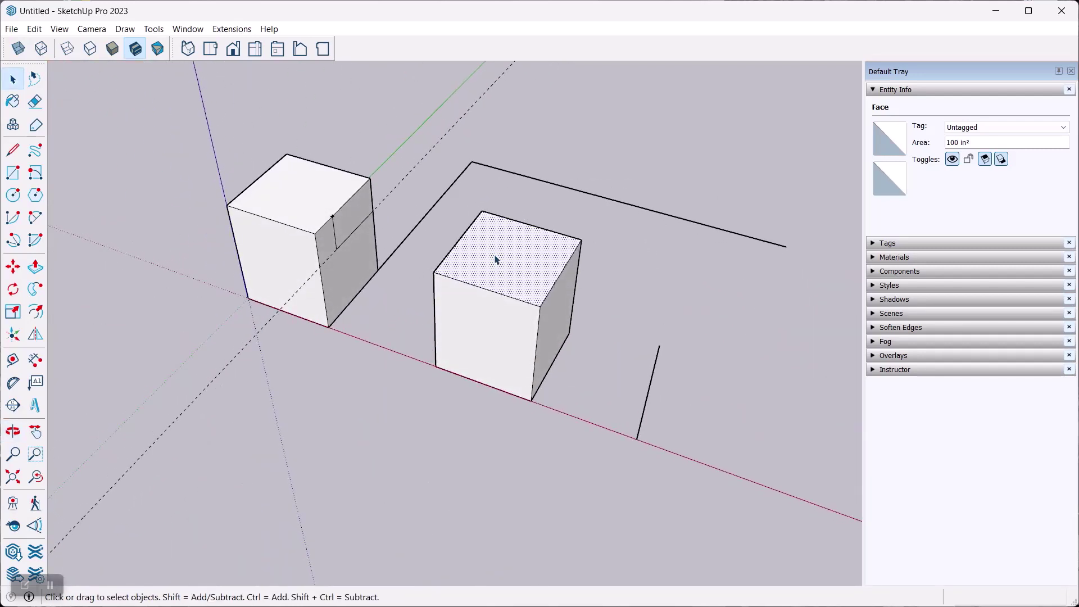
{"action": "triple_click", "coordinate": [494, 254]}
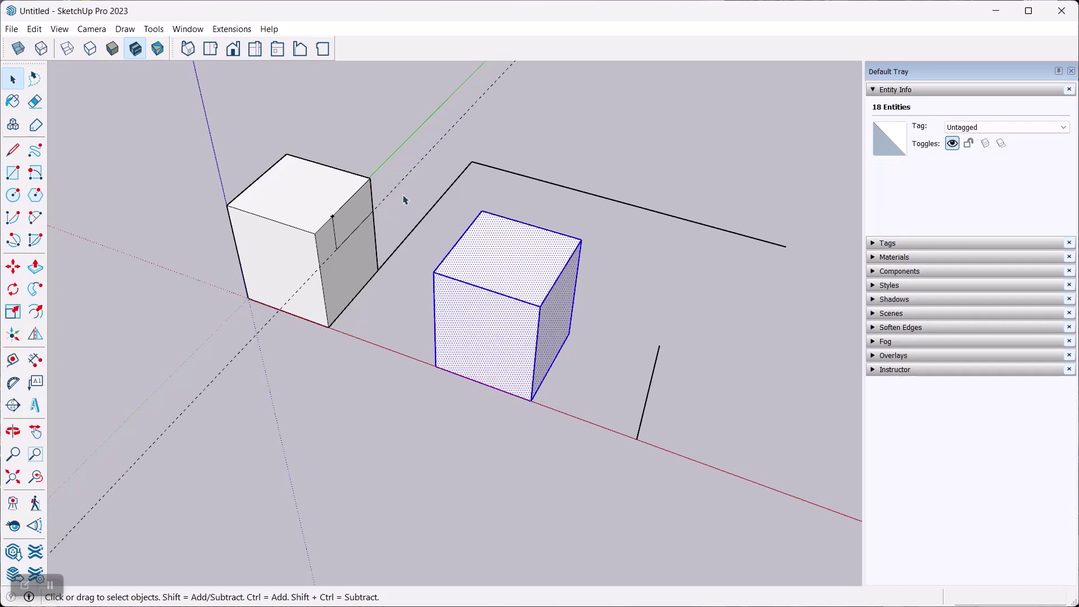
{"action": "right_click", "coordinate": [482, 258]}
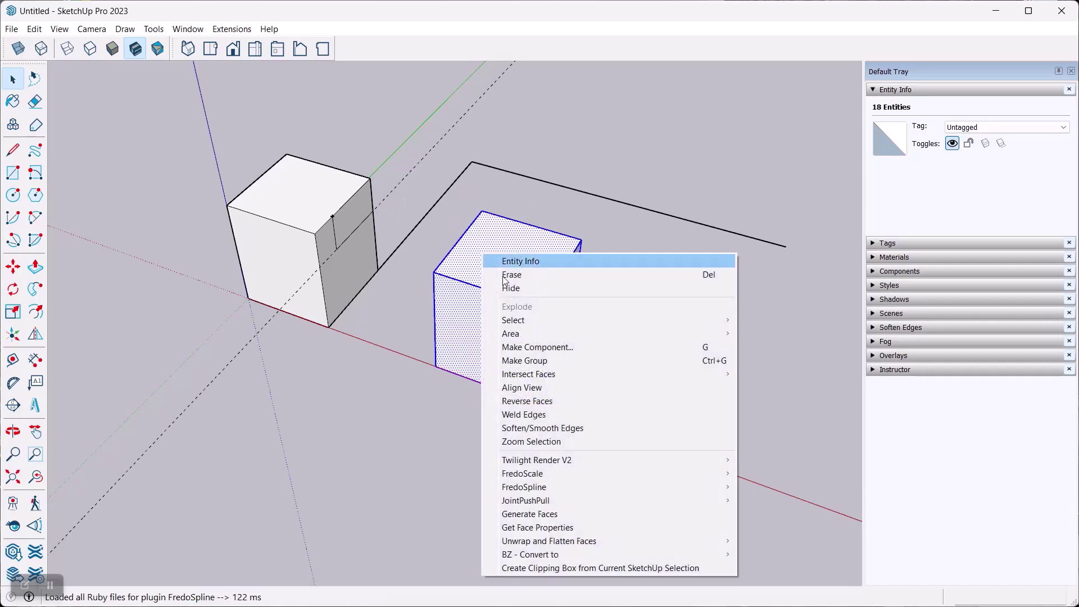
{"action": "left_click", "coordinate": [558, 361]}
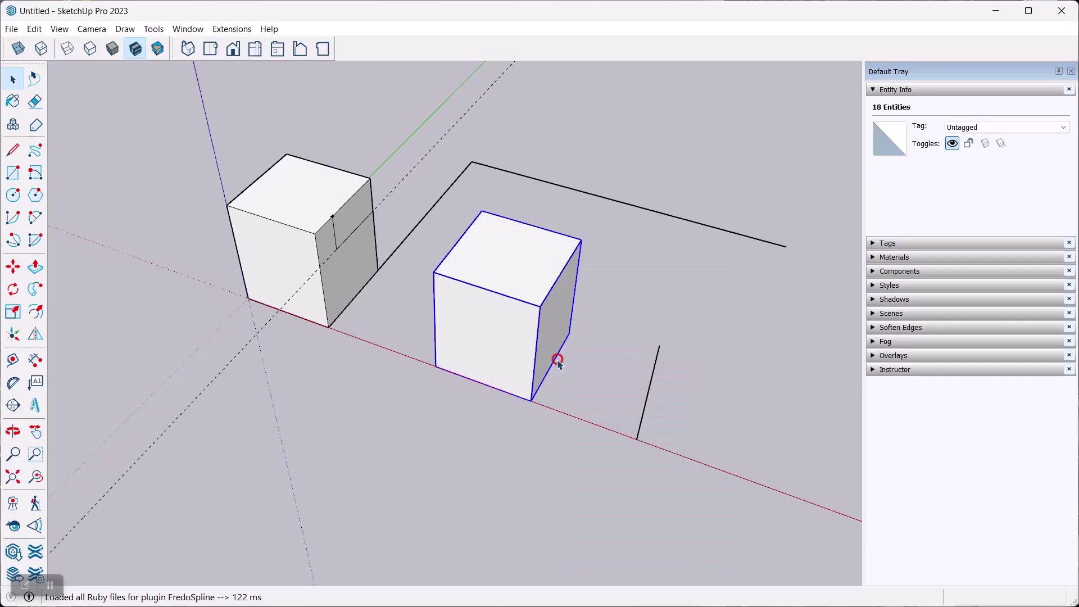
{"action": "left_click", "coordinate": [414, 157]}
{"action": "left_click", "coordinate": [494, 279]}
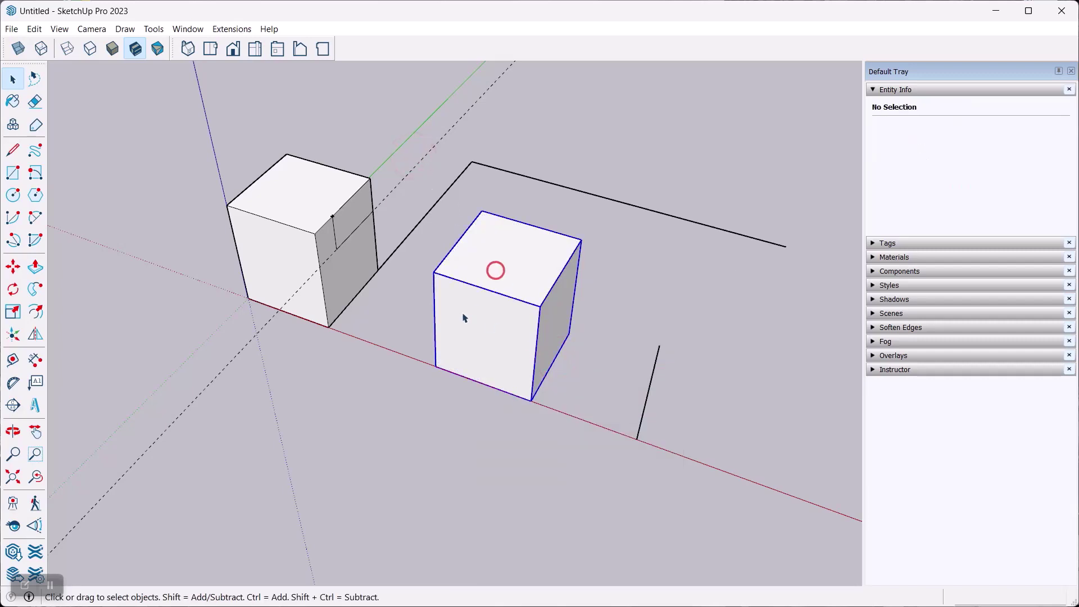
Copy the grouped second box from its lower front corner to a spot on its front right edge with the Move tool.
{"action": "key", "text": "m"}
{"action": "left_click", "coordinate": [438, 367]}
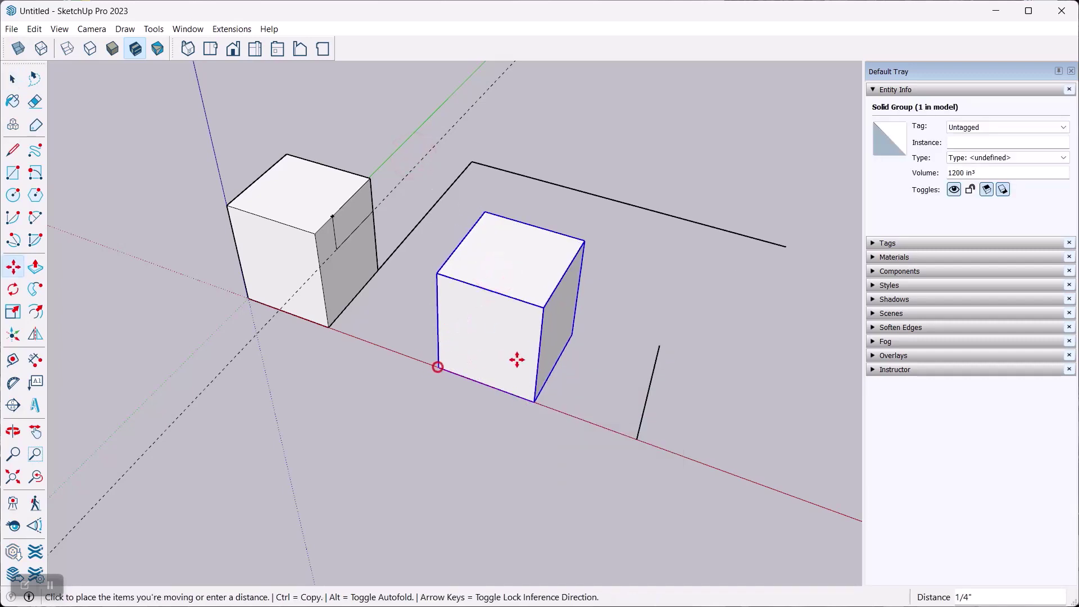
{"action": "key", "text": "ctrl"}
{"action": "left_click", "coordinate": [542, 348]}
{"action": "key", "text": "space"}
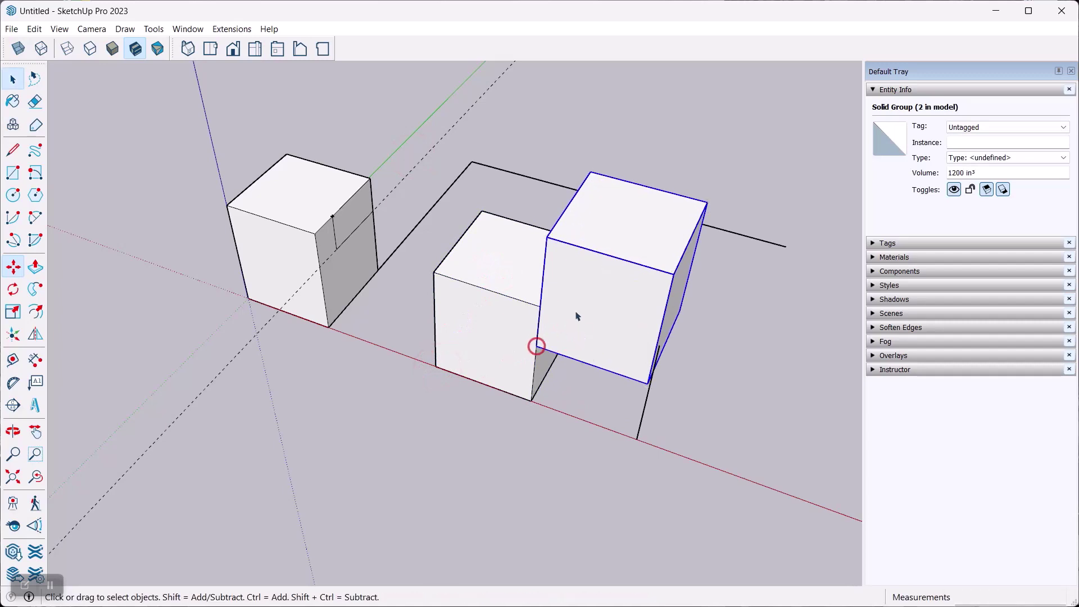
Select the original group and the copied group in turn, and try to move the copy by its lower front corner.
{"action": "left_click", "coordinate": [517, 267]}
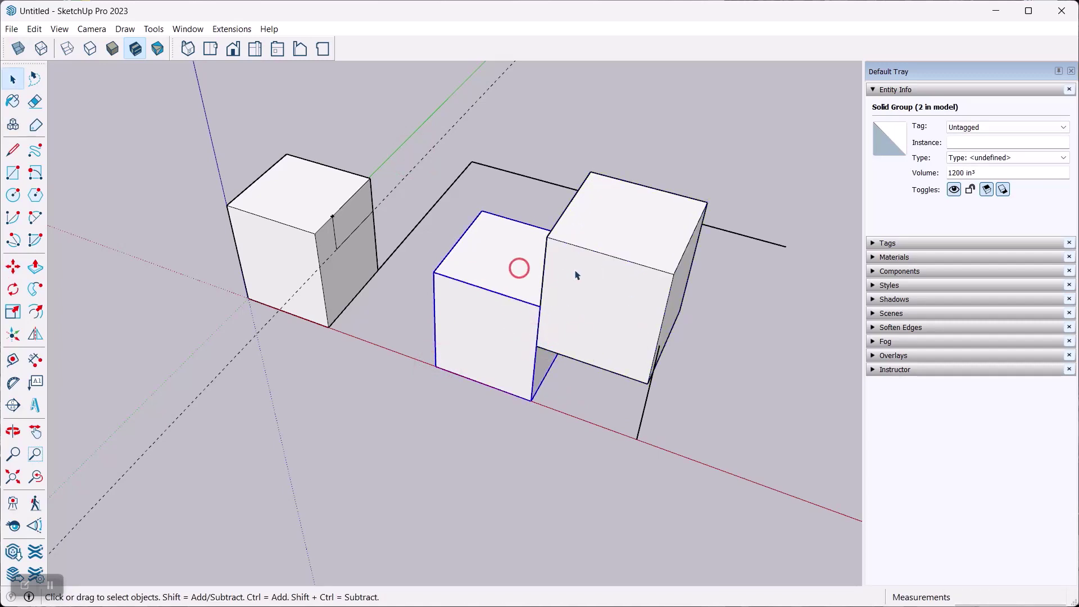
{"action": "left_click", "coordinate": [573, 267]}
{"action": "key", "text": "m"}
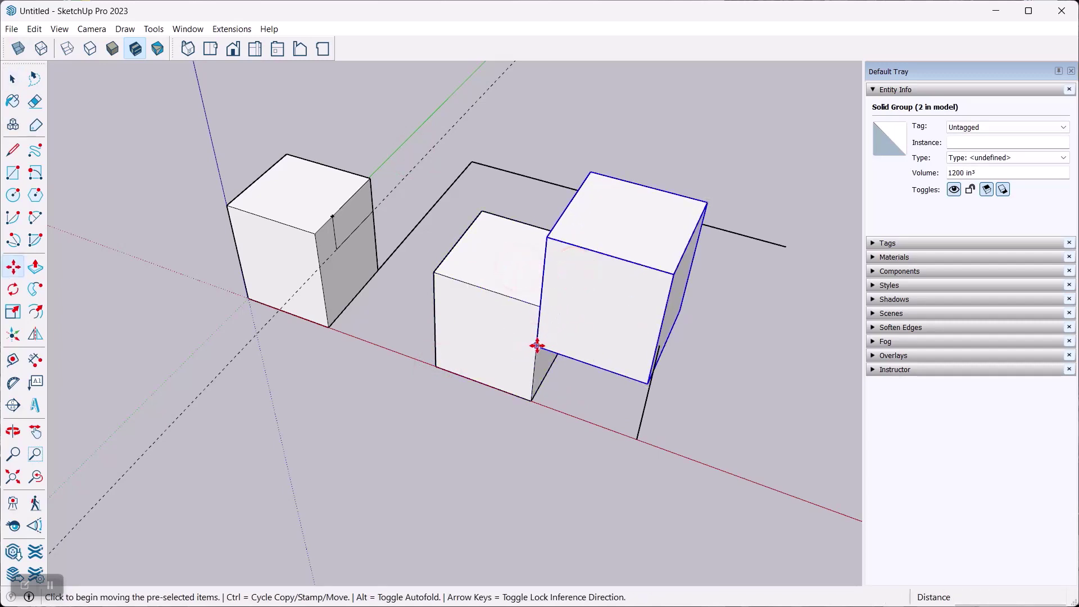
{"action": "left_click", "coordinate": [533, 345]}
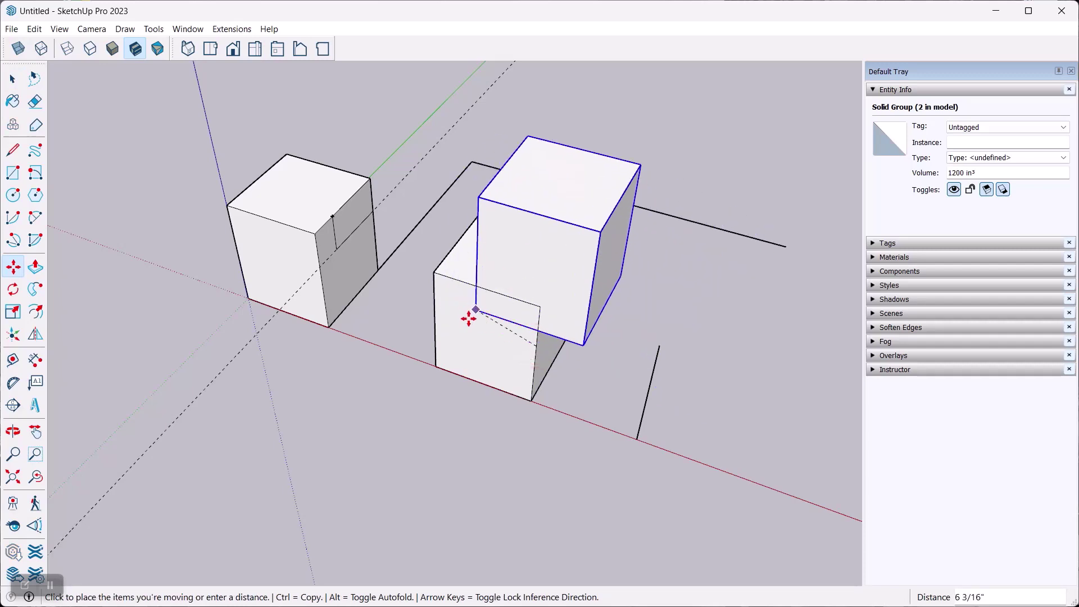
{"action": "key", "text": "Escape"}
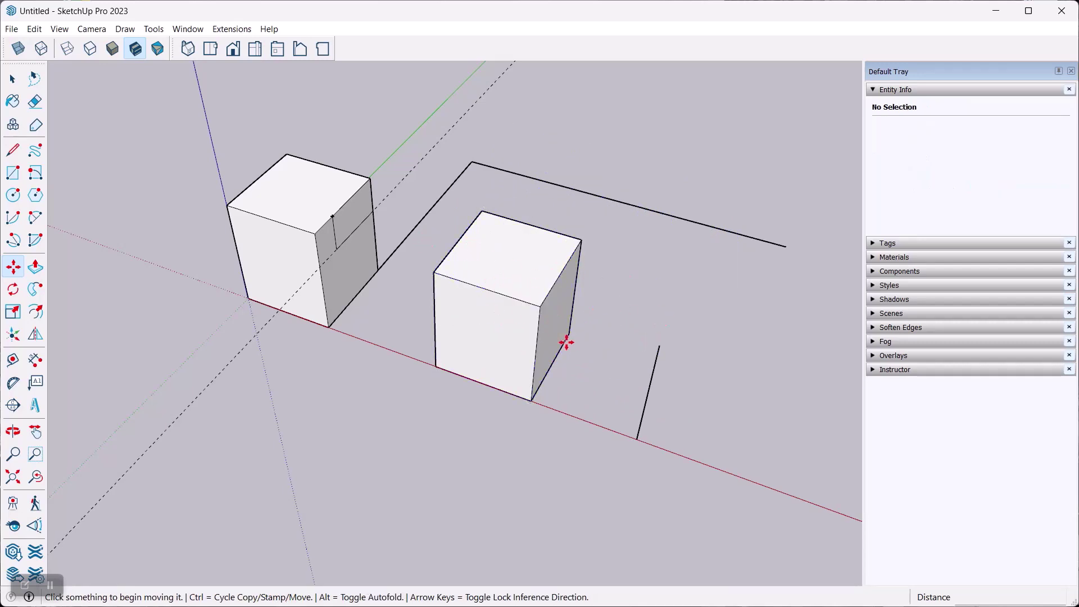
Explode the second box's group back into loose faces and edges, and clear the selection.
{"action": "left_click", "coordinate": [14, 80]}
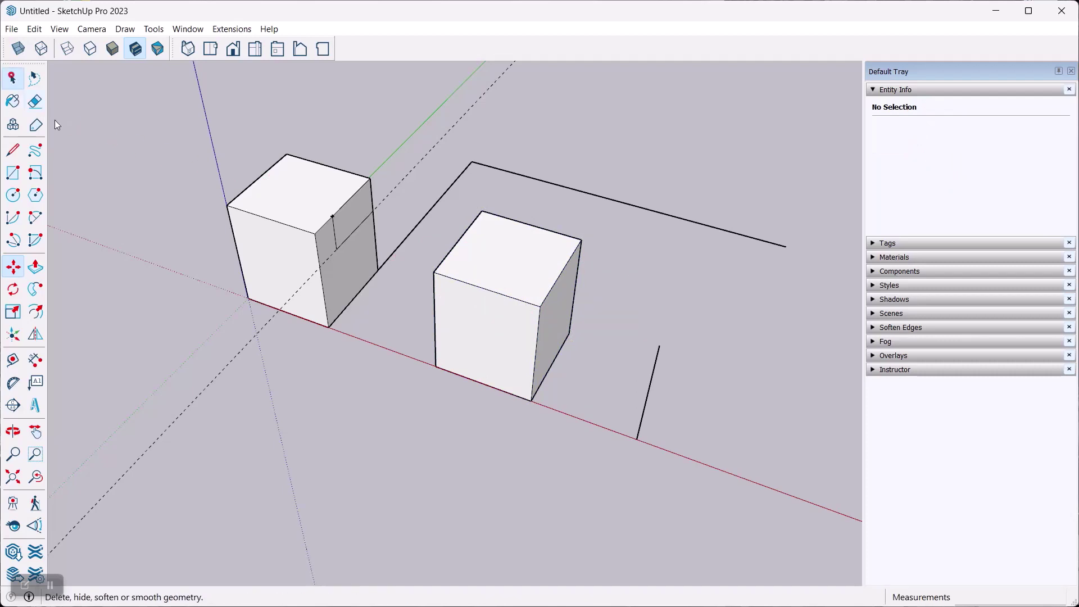
{"action": "left_click", "coordinate": [493, 261]}
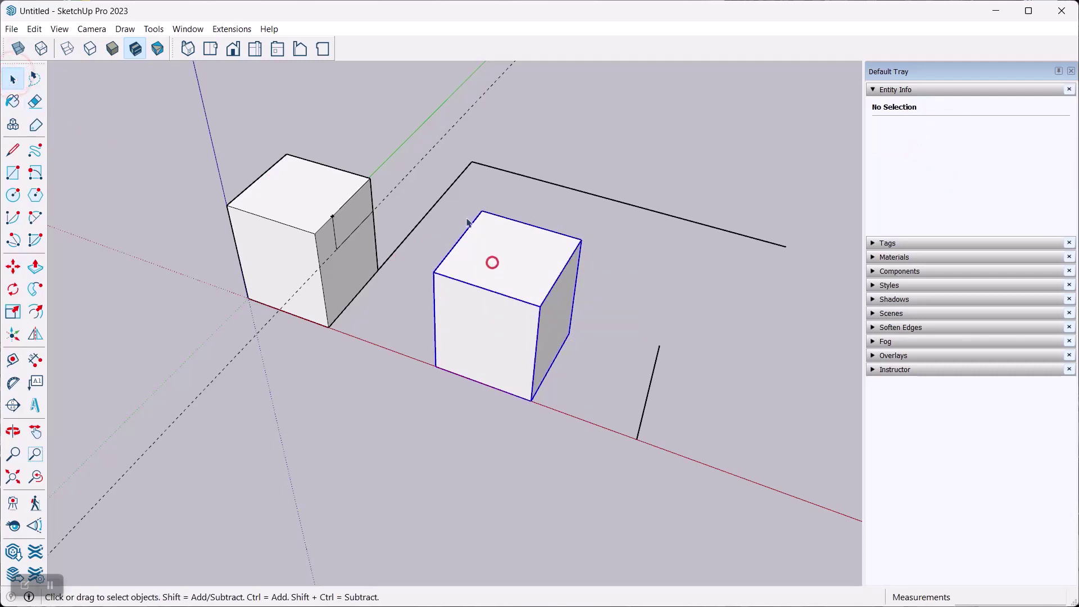
{"action": "right_click", "coordinate": [496, 265]}
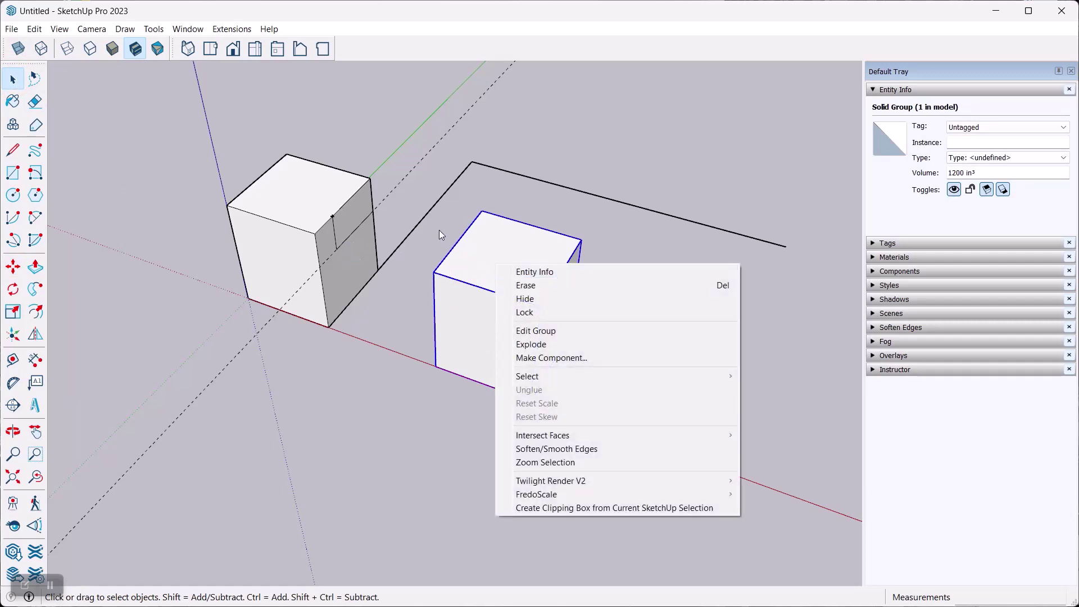
{"action": "left_click", "coordinate": [528, 344]}
{"action": "left_click", "coordinate": [453, 187]}
Select the entire loose second box, look over the Create Component settings for it, and leave without creating a component.
{"action": "triple_click", "coordinate": [511, 251]}
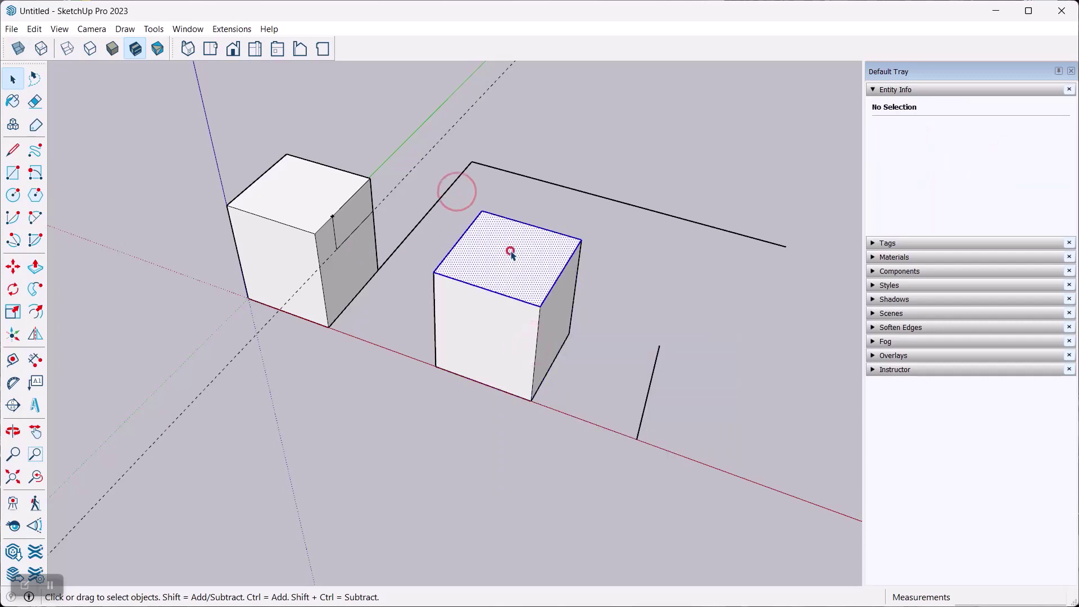
{"action": "right_click", "coordinate": [474, 261]}
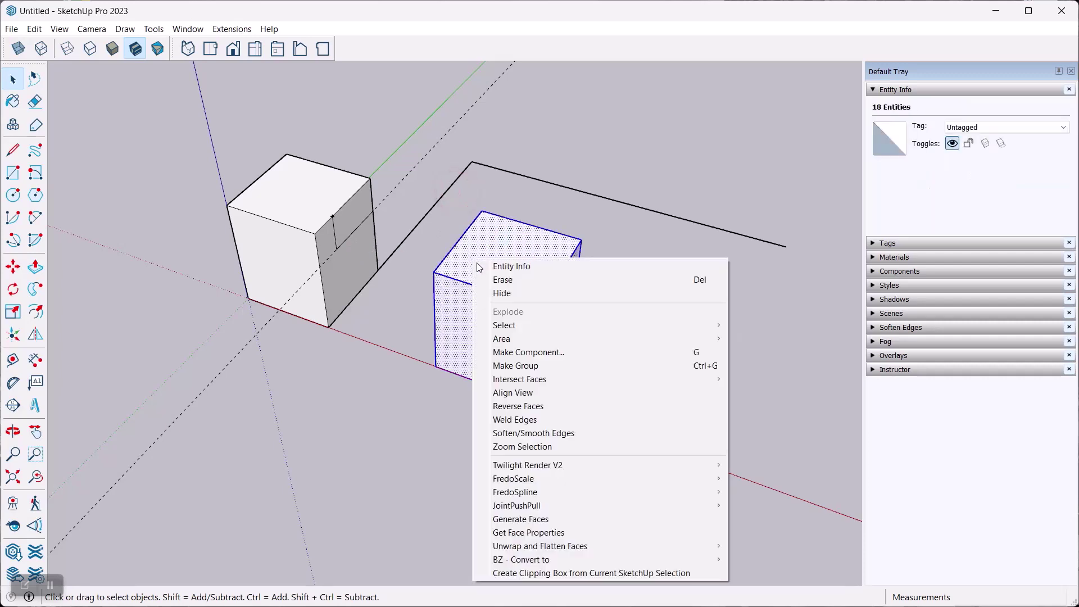
{"action": "left_click", "coordinate": [522, 354]}
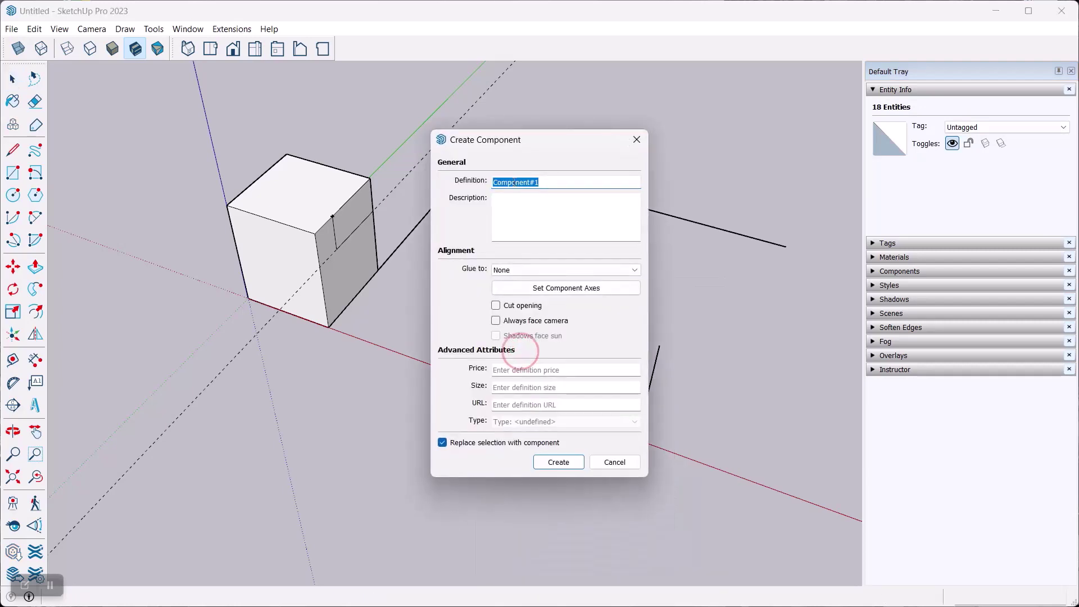
{"action": "left_click_drag", "start_coordinate": [527, 139], "coordinate": [723, 135]}
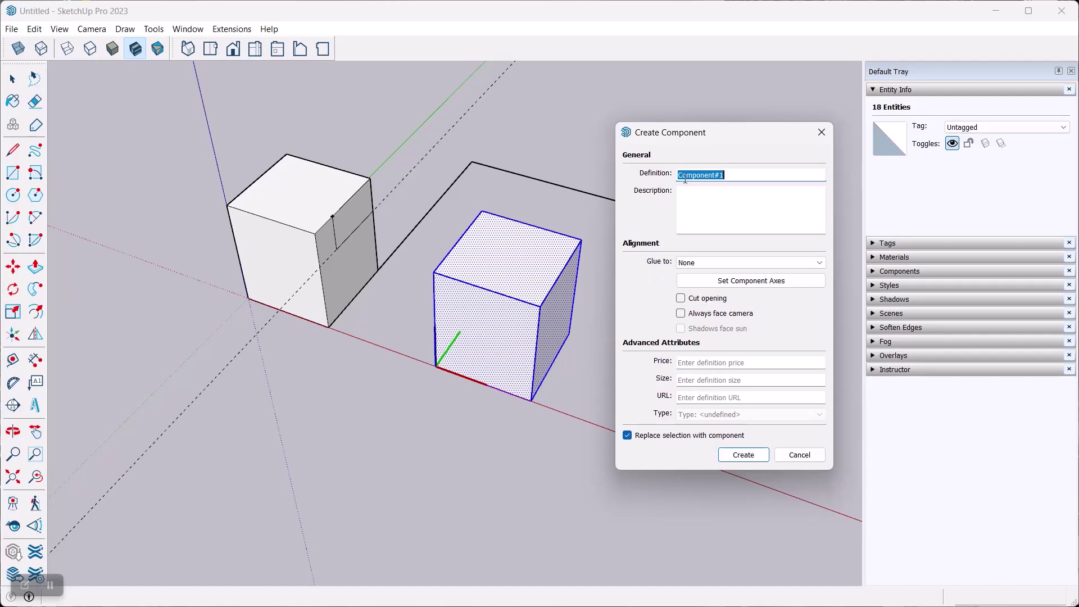
{"action": "left_click", "coordinate": [822, 132]}
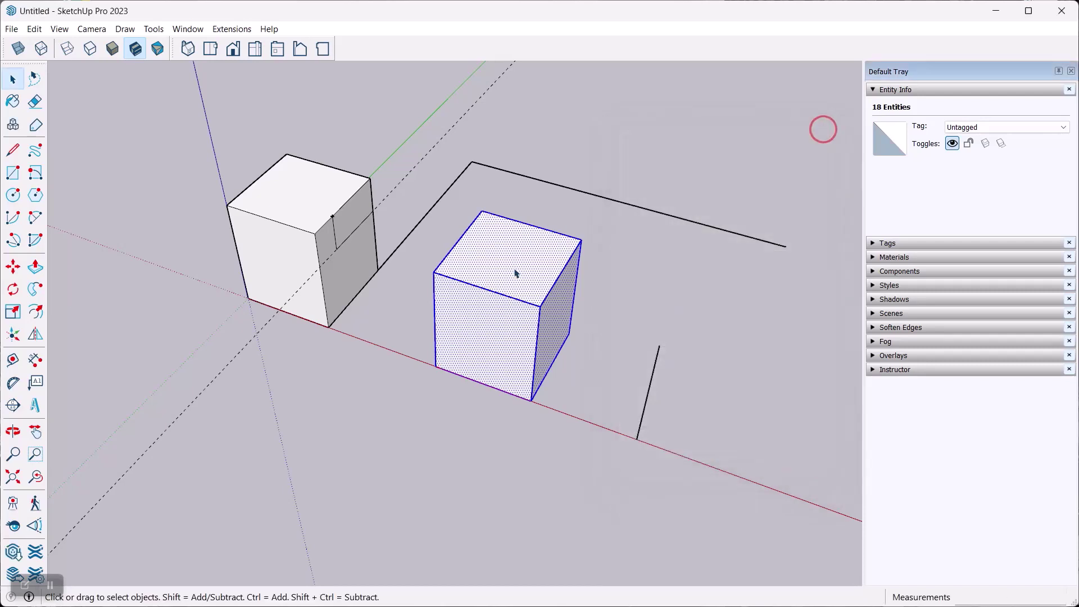
Check the component and group commands offered for the selected second box, and clear the selection.
{"action": "right_click", "coordinate": [492, 271]}
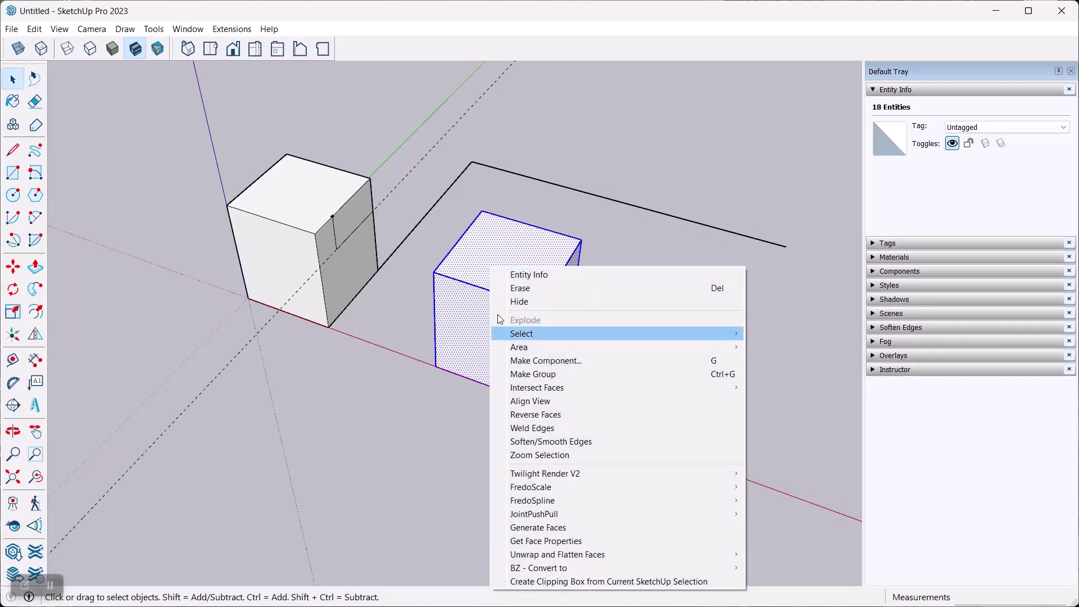
{"action": "left_click", "coordinate": [288, 114]}
{"action": "left_click", "coordinate": [285, 115]}
{"action": "scroll", "coordinate": [354, 282], "scroll_direction": "down", "scroll_amount": 3}
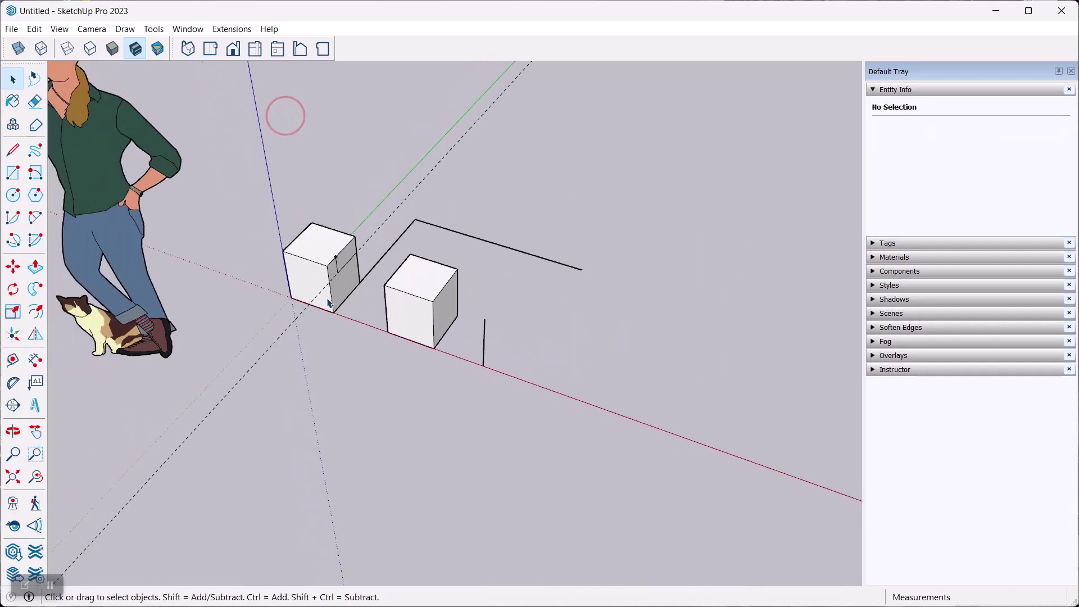
{"action": "scroll", "coordinate": [336, 320], "scroll_direction": "down", "scroll_amount": 2}
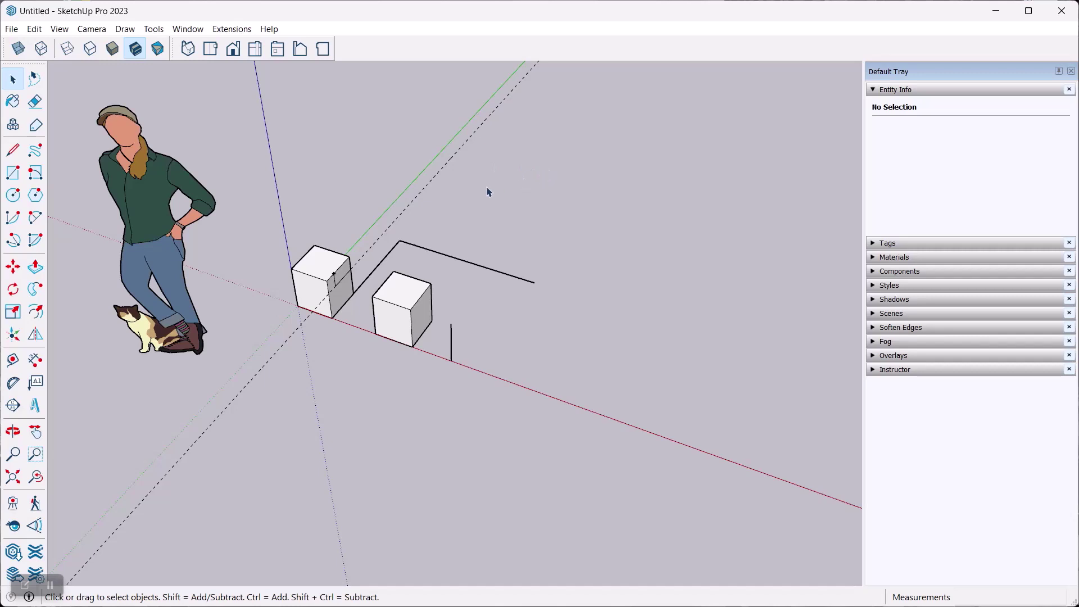
Select the second box's top face and then all its connected faces and edges, inspect the box up close, and deselect everything.
{"action": "left_click", "coordinate": [393, 295]}
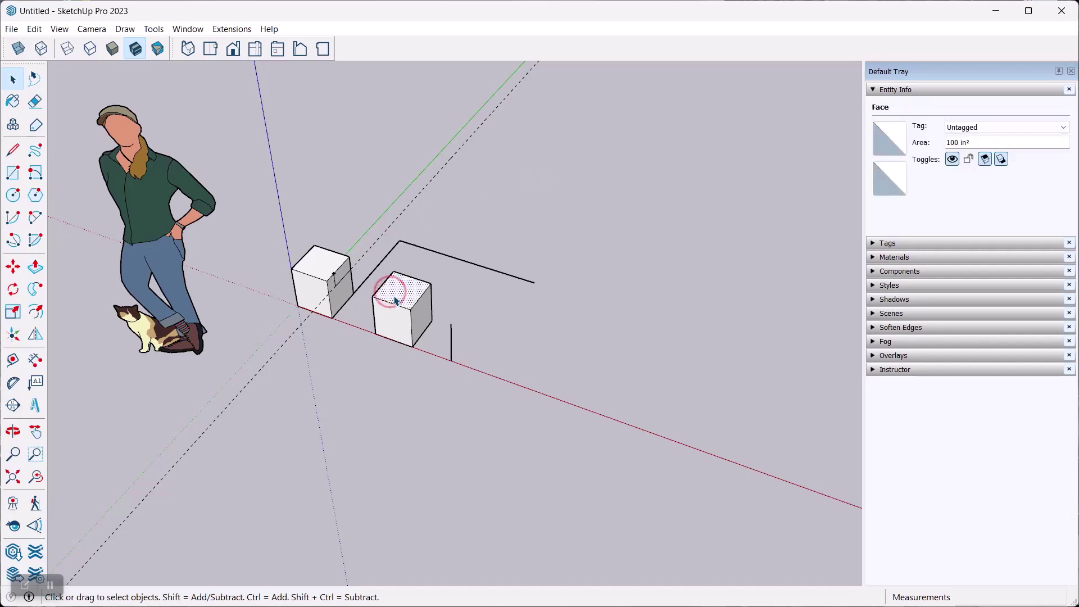
{"action": "triple_click", "coordinate": [396, 300]}
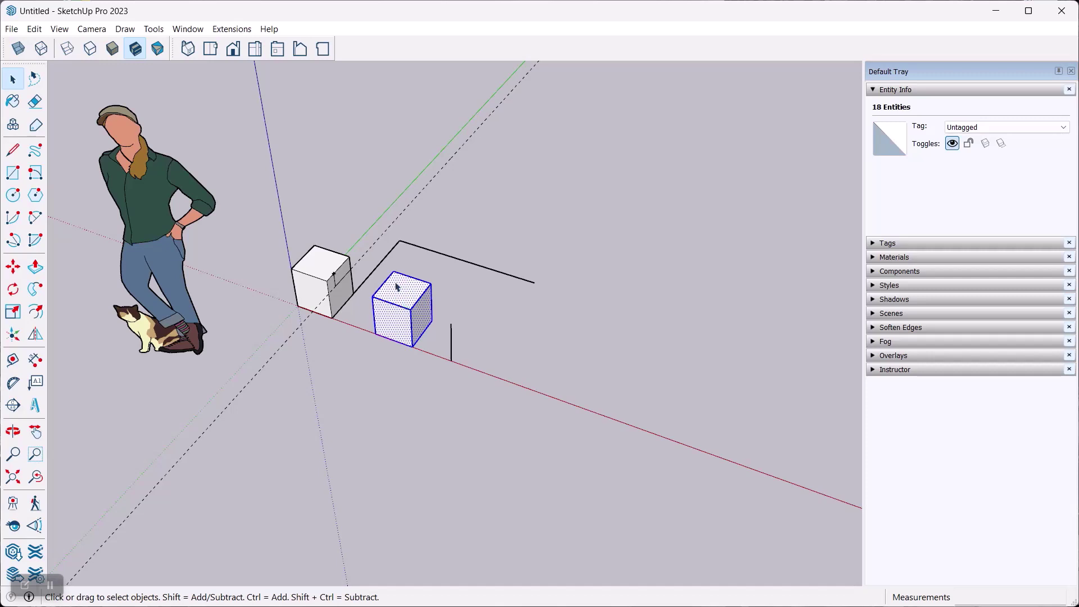
{"action": "scroll", "coordinate": [396, 287], "scroll_direction": "up", "scroll_amount": 5}
{"action": "middle_click_drag", "start_coordinate": [396, 288], "coordinate": [416, 295]}
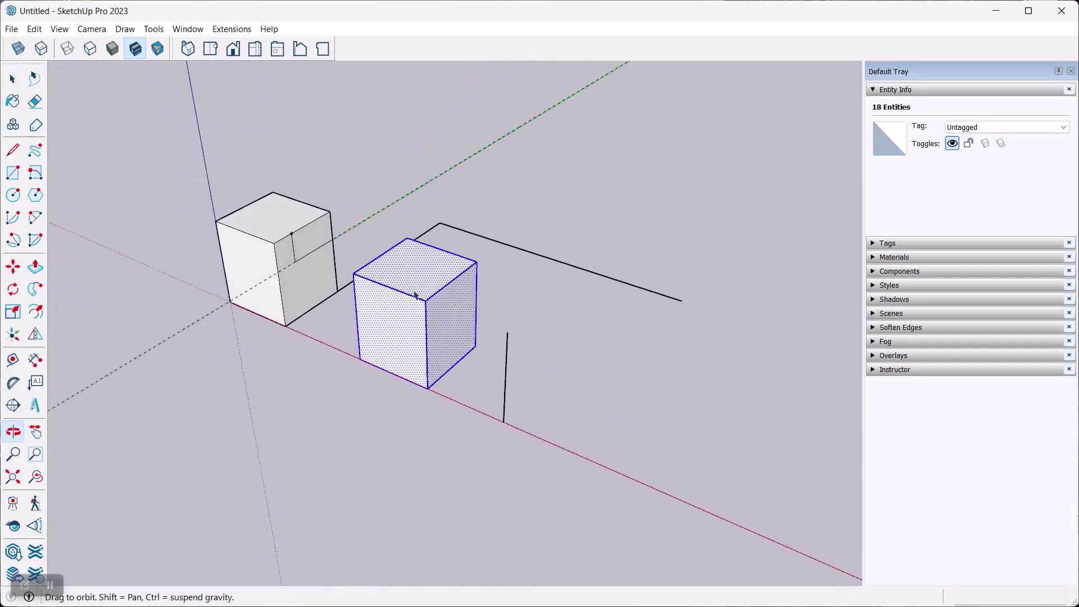
{"action": "scroll", "coordinate": [334, 271], "scroll_direction": "up", "scroll_amount": 3}
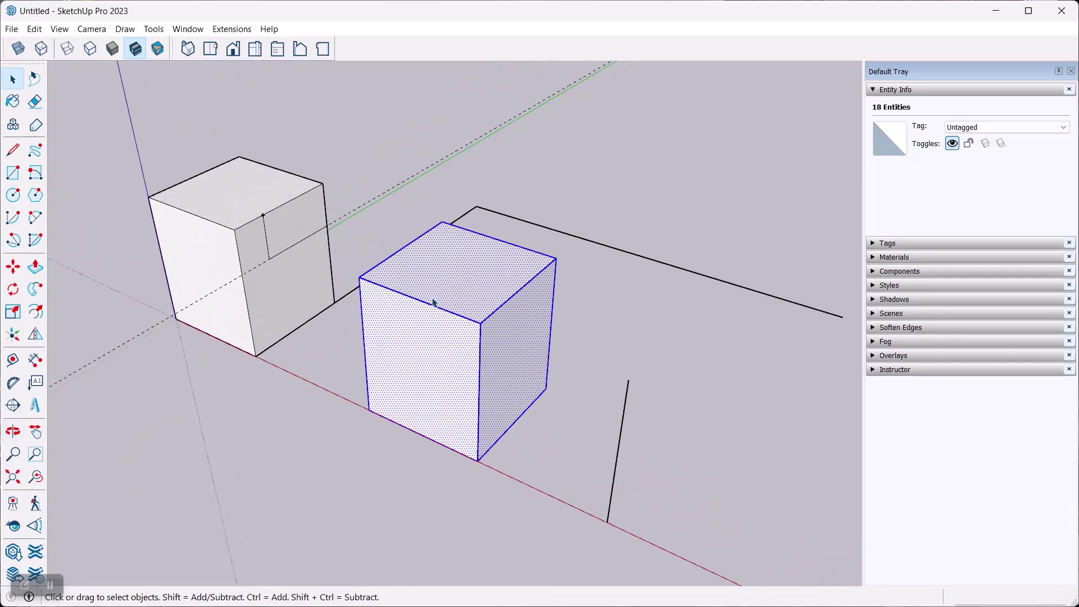
{"action": "middle_click_drag", "start_coordinate": [419, 285], "coordinate": [444, 301]}
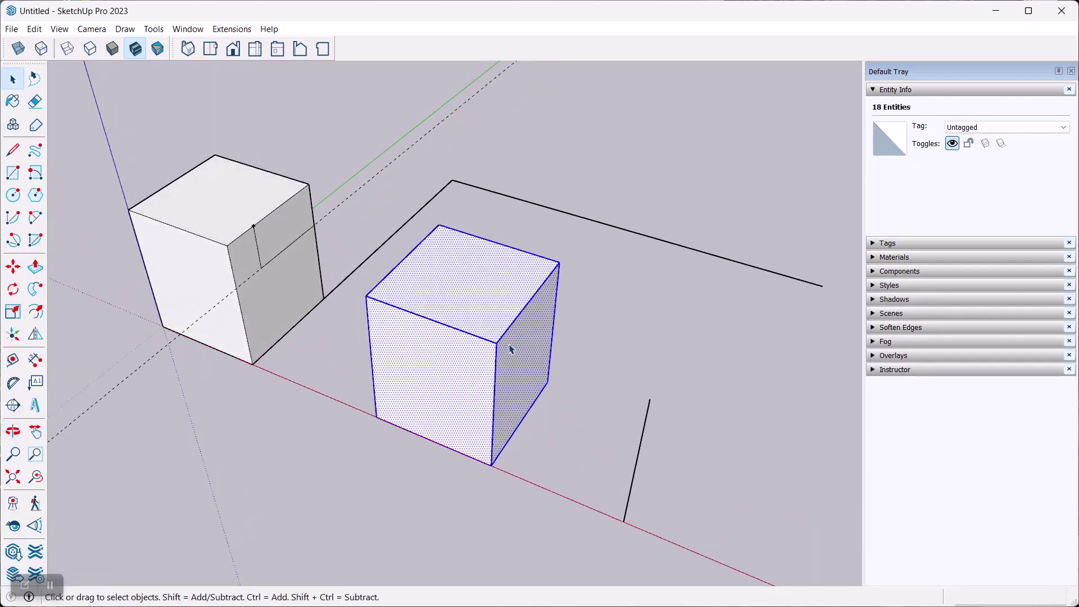
{"action": "left_click", "coordinate": [408, 119]}
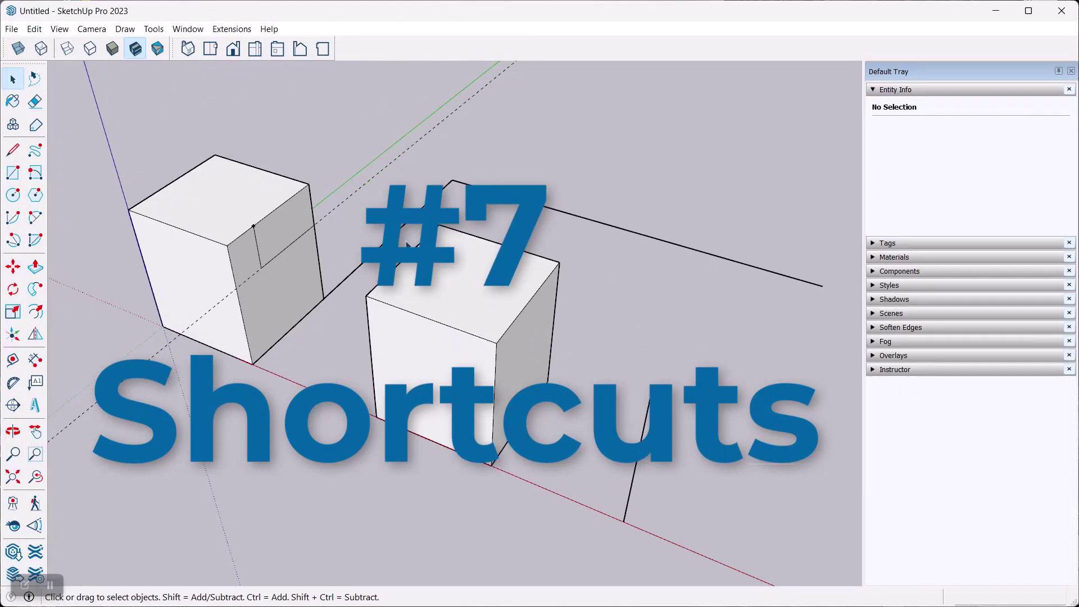
{"action": "left_click", "coordinate": [421, 248]}
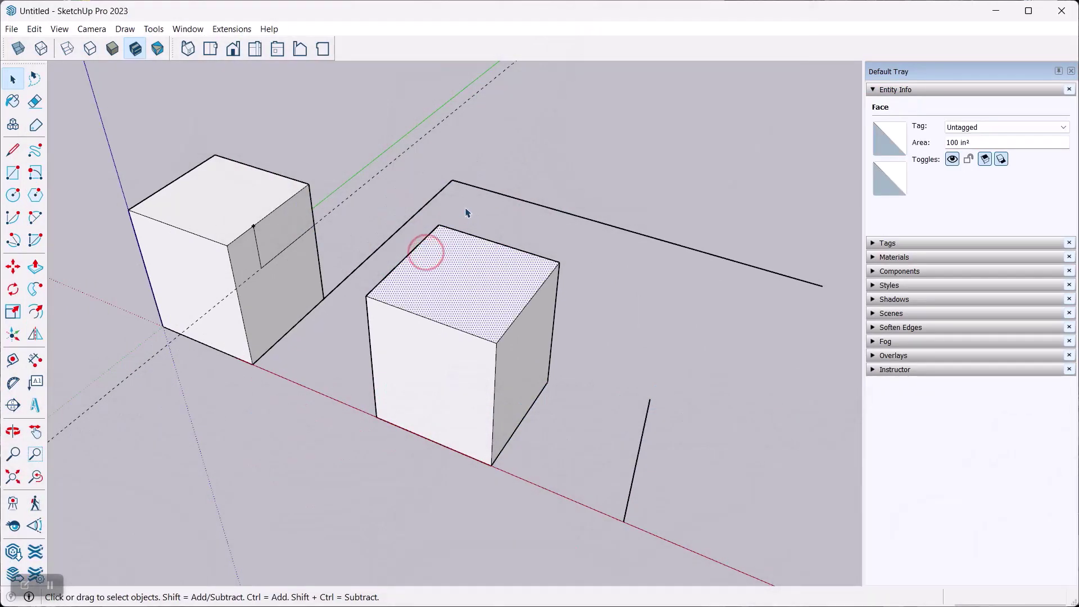
{"action": "left_click", "coordinate": [464, 207]}
{"action": "middle_click_drag", "start_coordinate": [464, 207], "coordinate": [448, 200]}
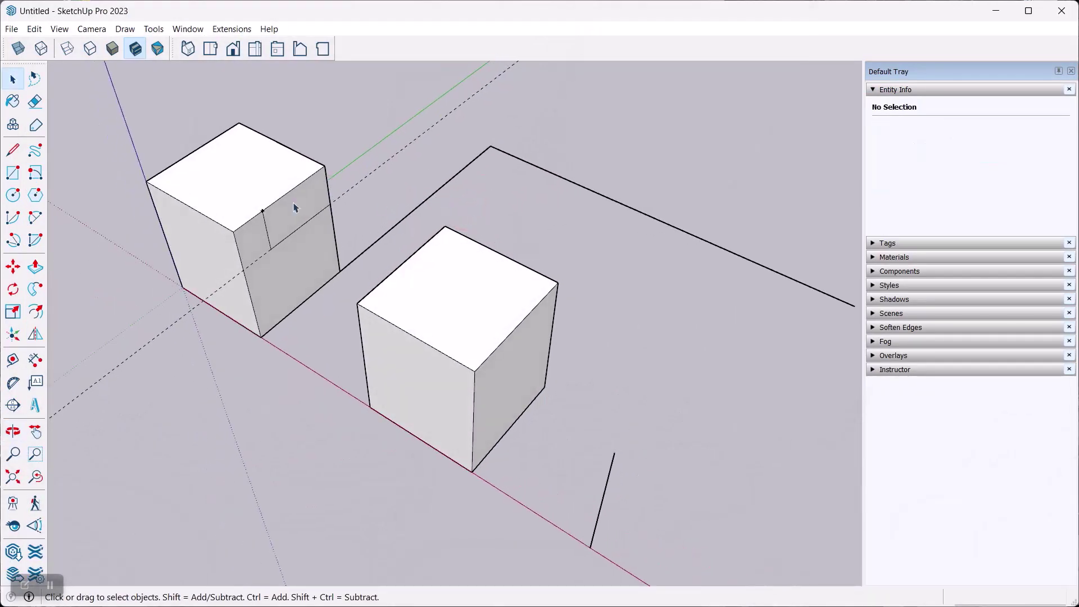
{"action": "left_click", "coordinate": [13, 174]}
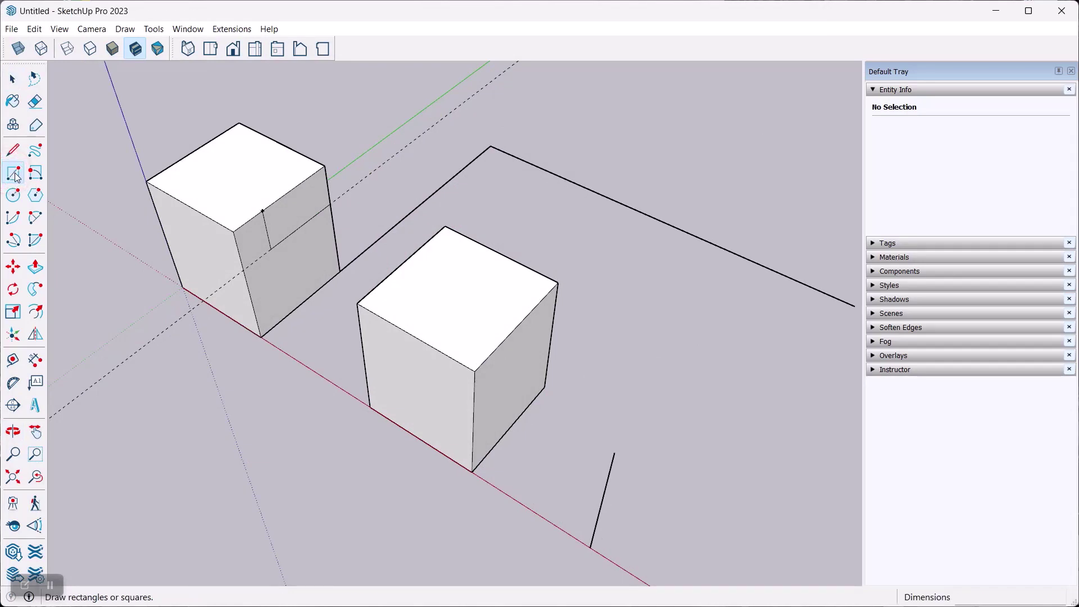
{"action": "left_click", "coordinate": [13, 79]}
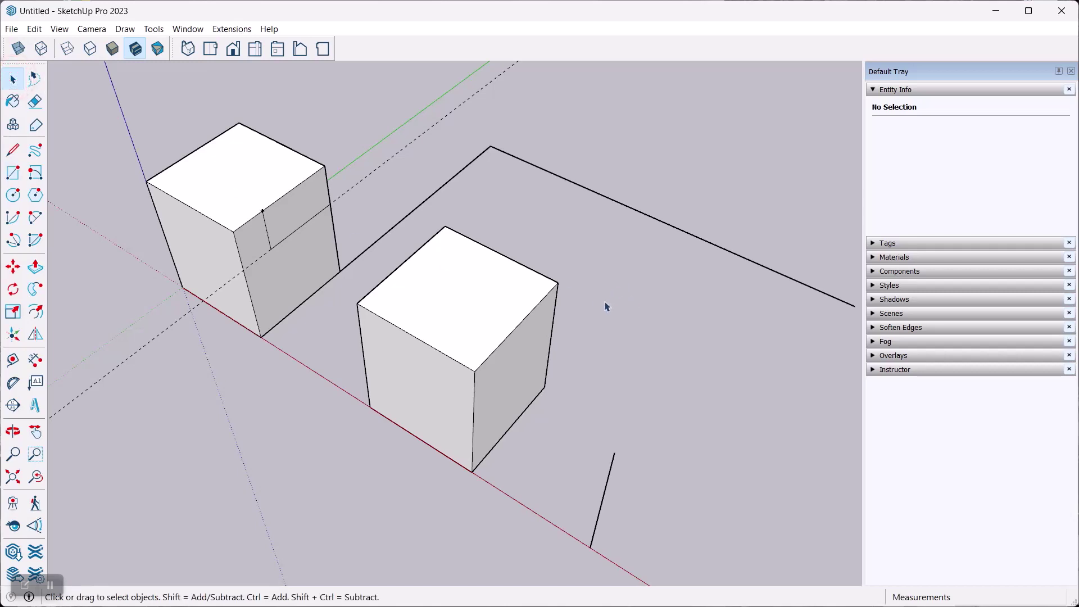
Draw a ground rectangle about 9 9/16" by 7 13/16" beside the second box and Push/Pull it up about 6 9/16".
{"action": "key", "text": "r"}
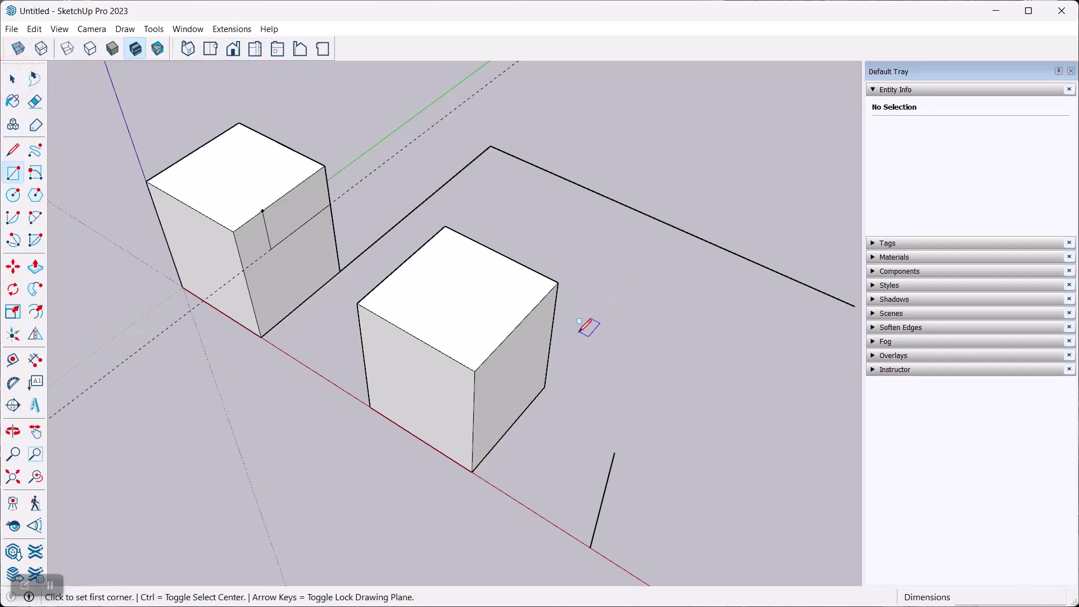
{"action": "left_click", "coordinate": [578, 332]}
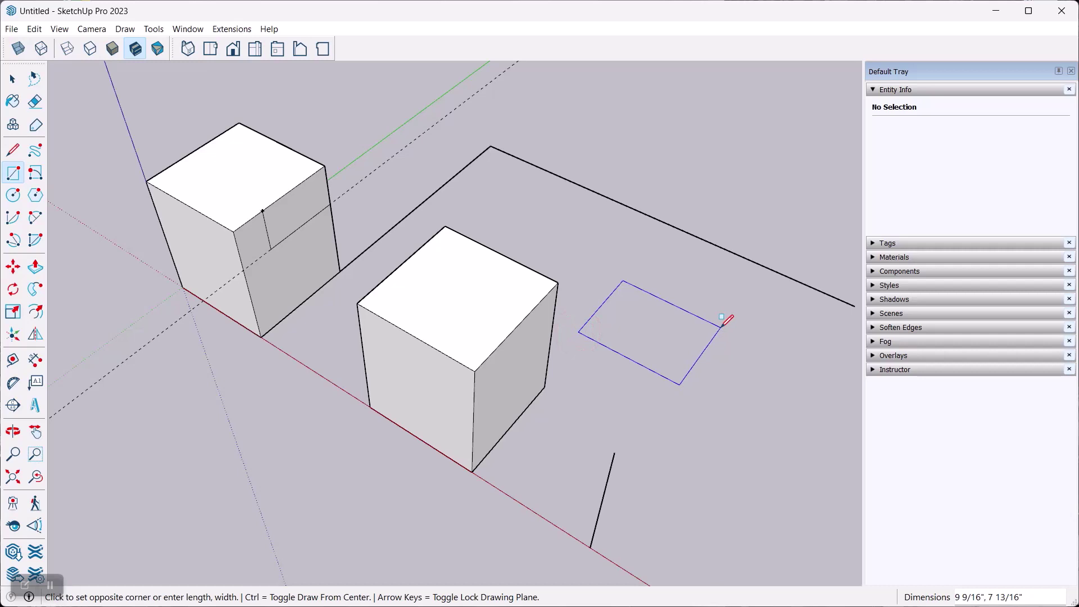
{"action": "left_click", "coordinate": [721, 325]}
{"action": "key", "text": "p"}
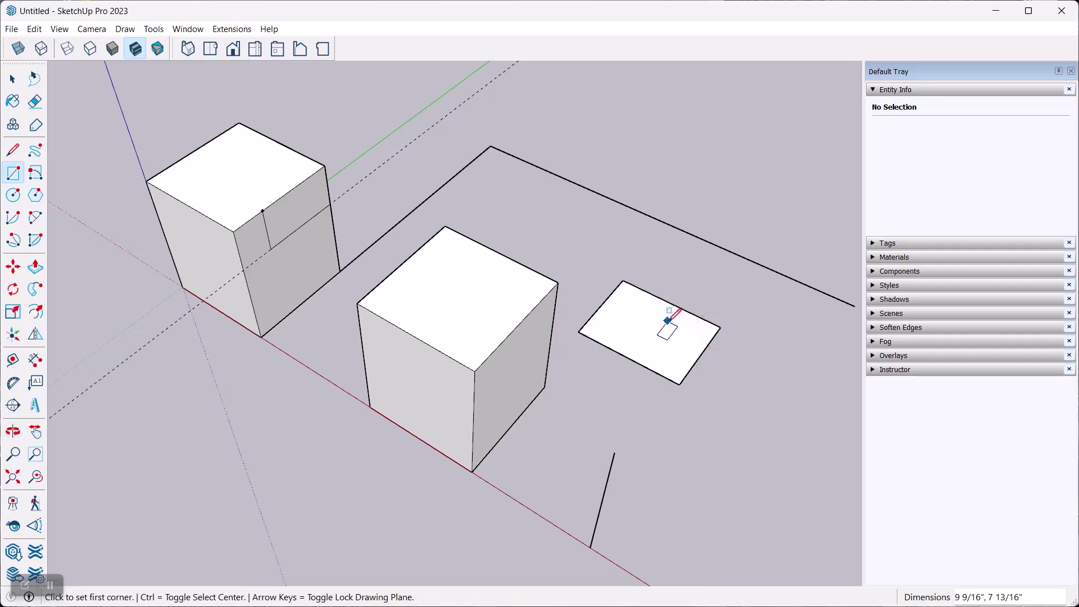
{"action": "left_click", "coordinate": [671, 340]}
{"action": "left_click", "coordinate": [677, 271]}
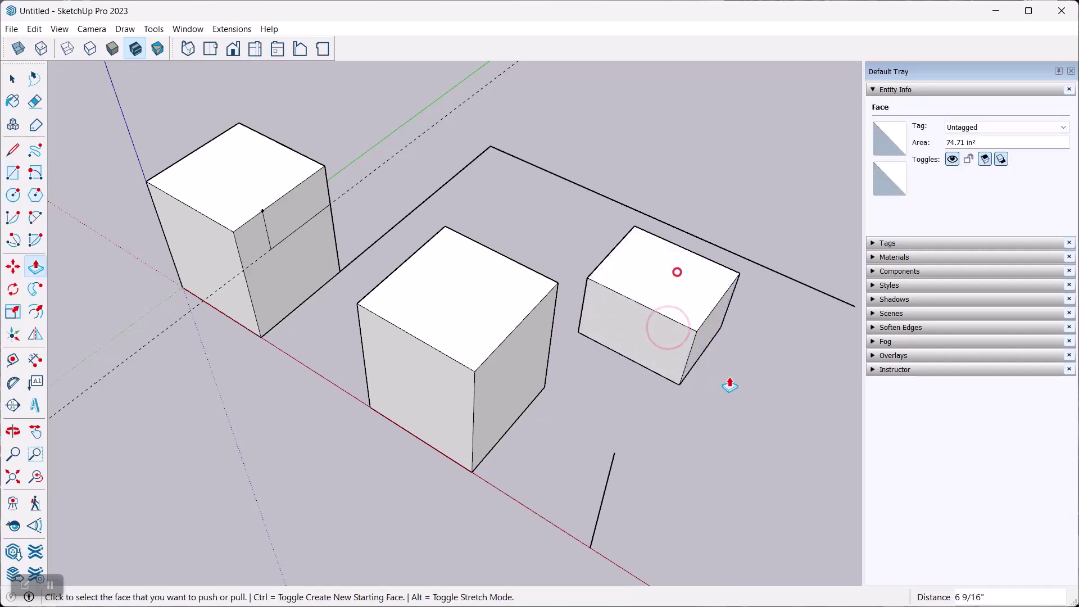
Draw a line about 5 3/8" long parallel to the red axis from the new box's lower front corner, and return to the Select tool.
{"action": "middle_click_drag", "start_coordinate": [727, 378], "coordinate": [639, 299]}
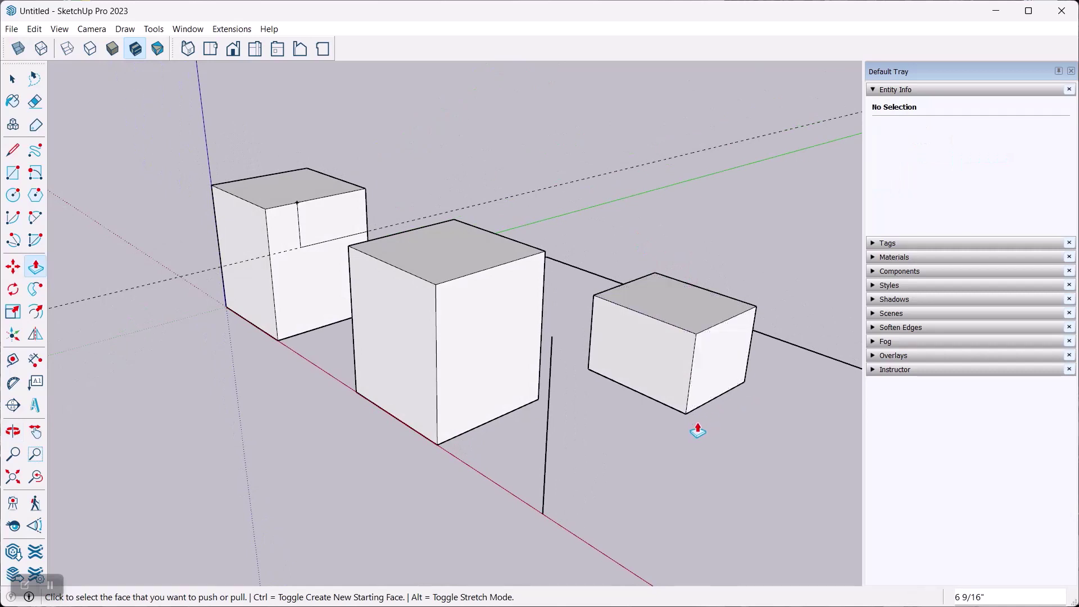
{"action": "key", "text": "l"}
{"action": "left_click", "coordinate": [685, 414]}
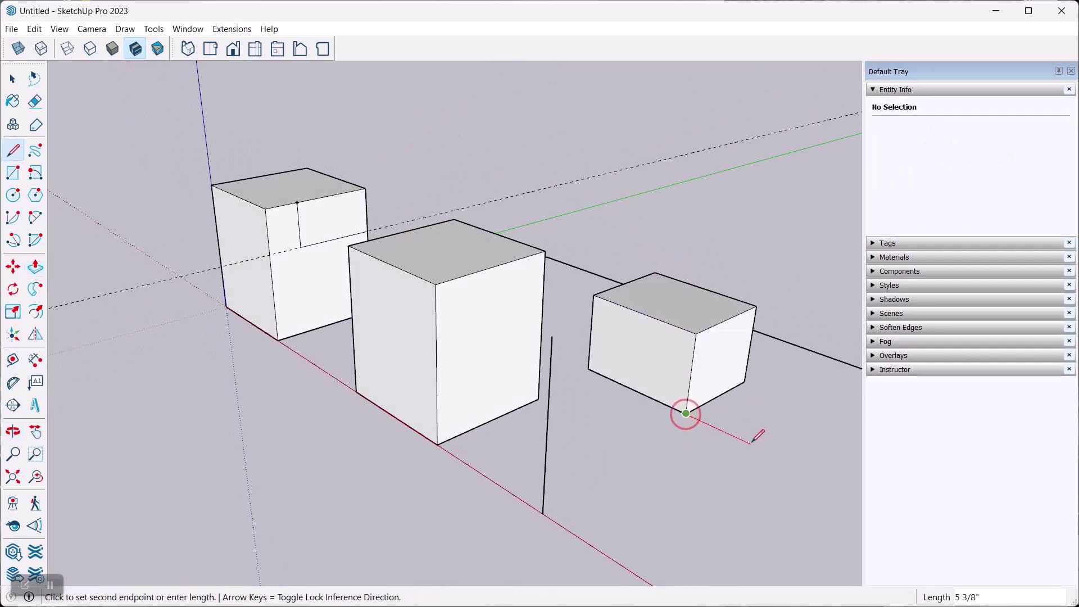
{"action": "left_click", "coordinate": [751, 443]}
{"action": "key", "text": "space"}
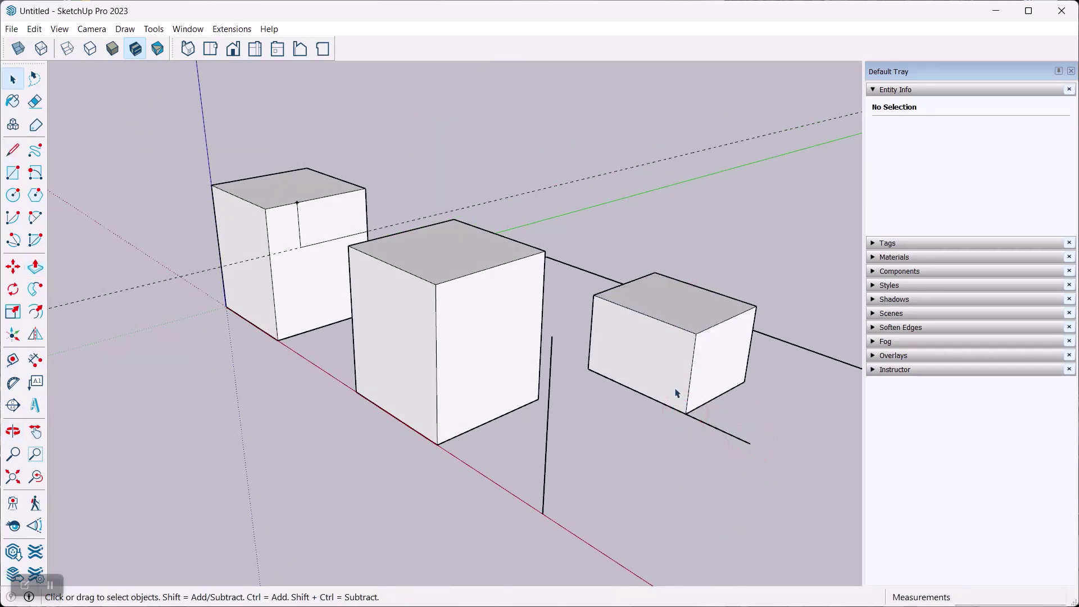
{"action": "middle_click_drag", "start_coordinate": [691, 281], "coordinate": [592, 338]}
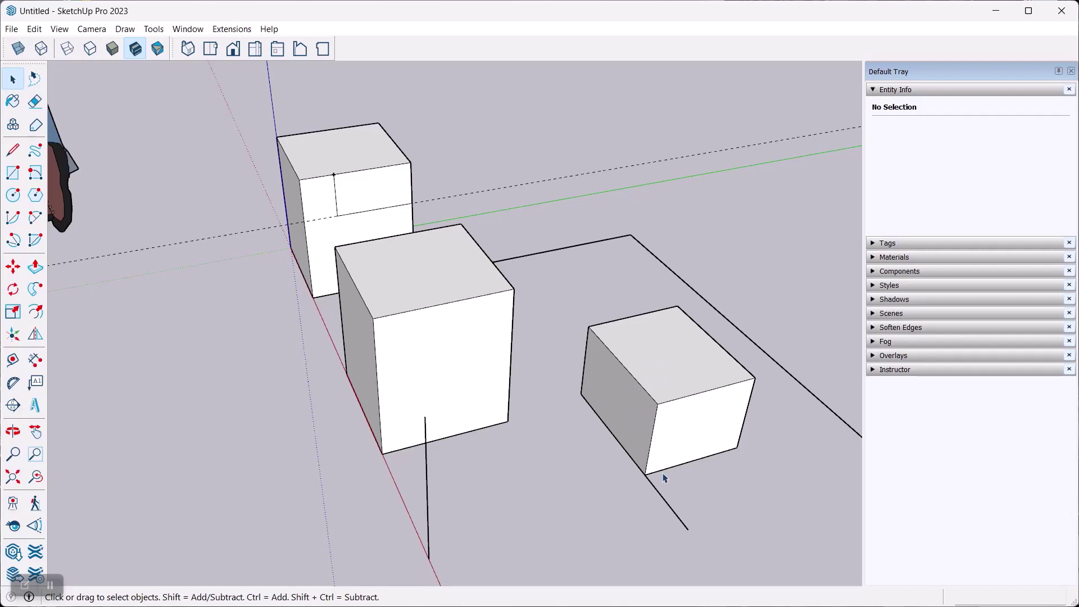
Draw a 6" by 6" square on the ground in front of the second and third boxes, and return to the Select tool.
{"action": "left_click", "coordinate": [557, 482]}
{"action": "key", "text": "r"}
{"action": "left_click", "coordinate": [487, 483]}
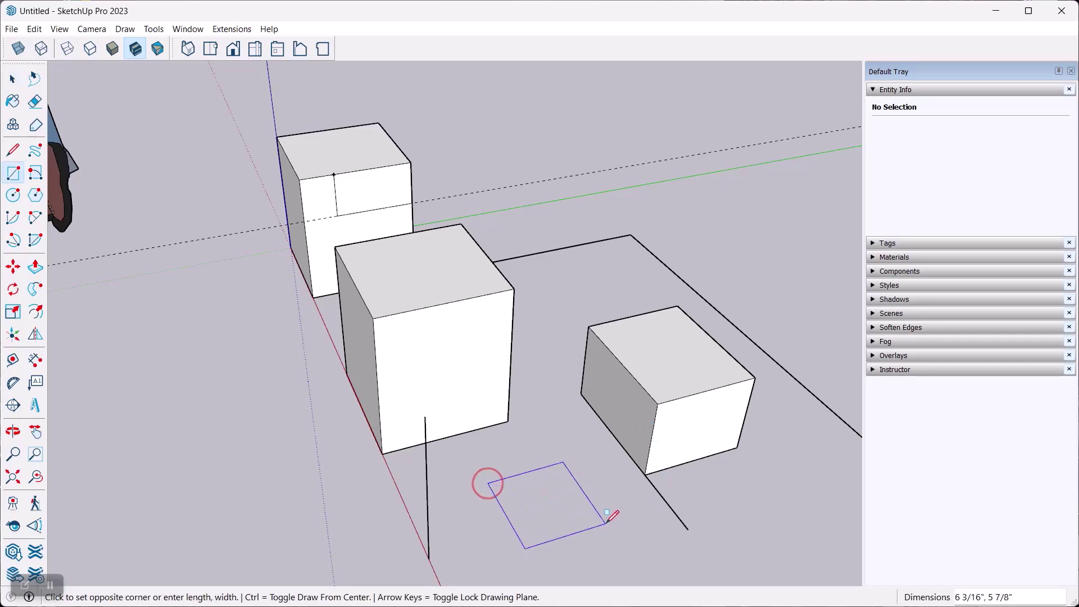
{"action": "left_click", "coordinate": [607, 522]}
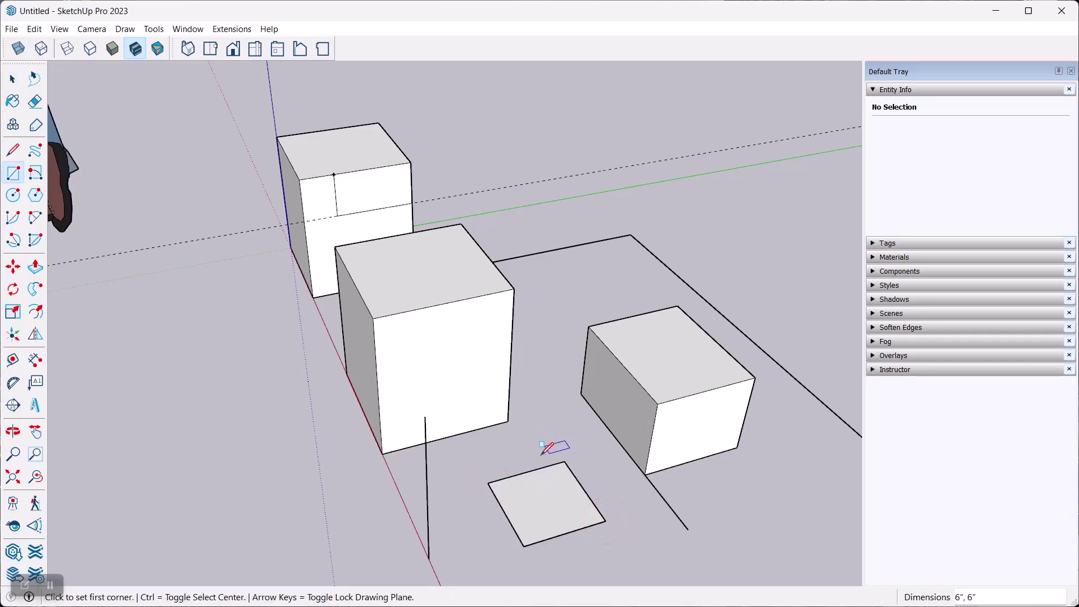
{"action": "key", "text": "space"}
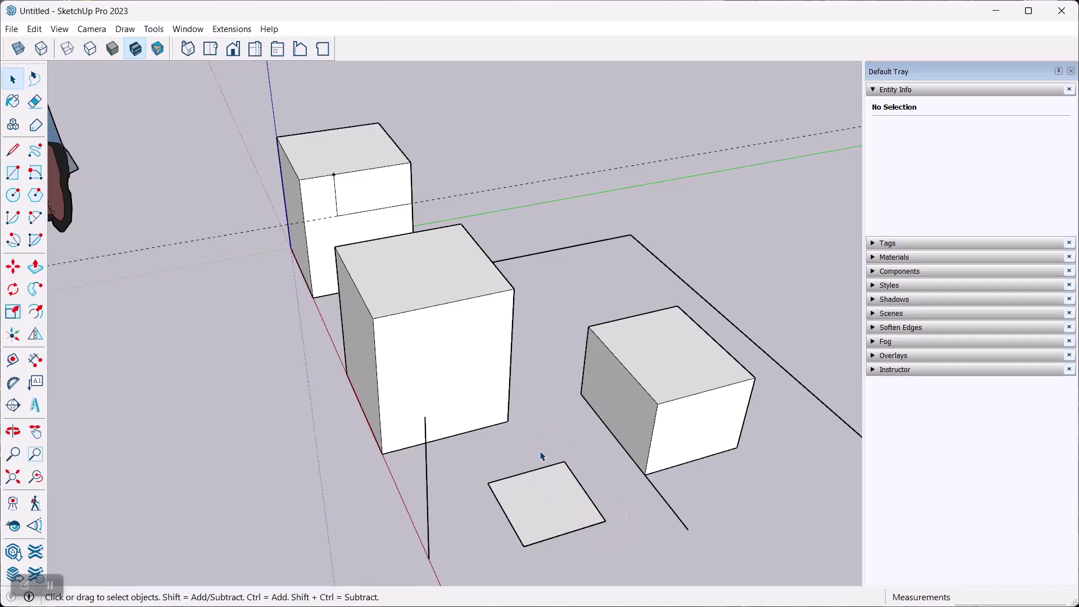
Select the small square's face, clear the selection, and select the third box's top face to inspect it.
{"action": "left_click", "coordinate": [538, 499]}
{"action": "left_click", "coordinate": [536, 420]}
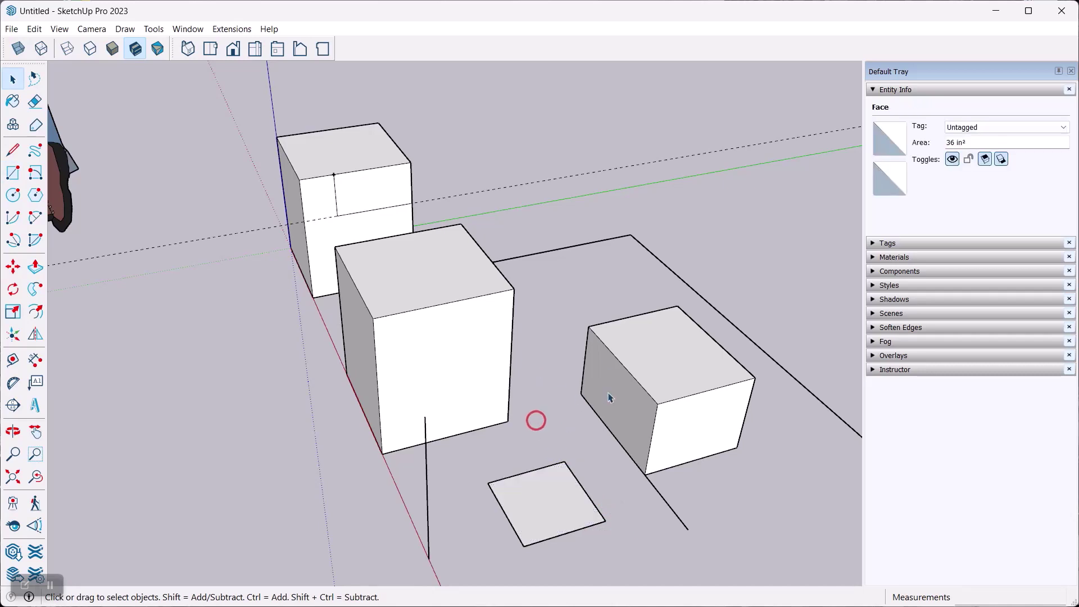
{"action": "left_click", "coordinate": [646, 359]}
{"action": "middle_click_drag", "start_coordinate": [313, 356], "coordinate": [633, 265]}
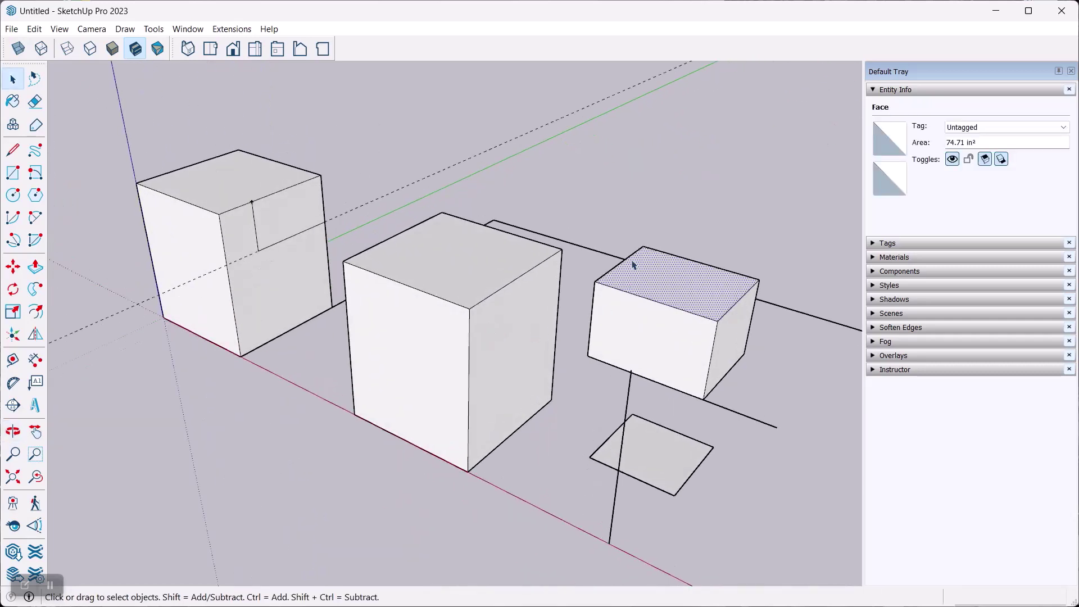
Select all connected faces and edges of the second box, check the shortcuts for Make Component and Make Group, and clear the selection.
{"action": "left_click", "coordinate": [507, 279]}
{"action": "double_click", "coordinate": [464, 270]}
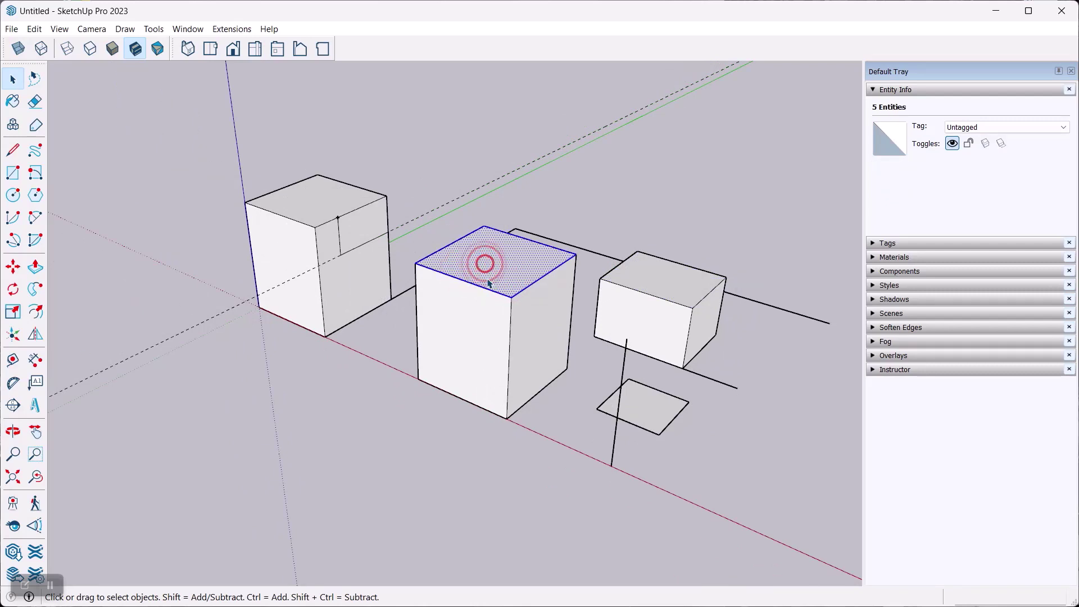
{"action": "left_click", "coordinate": [483, 264]}
{"action": "double_click", "coordinate": [488, 275]}
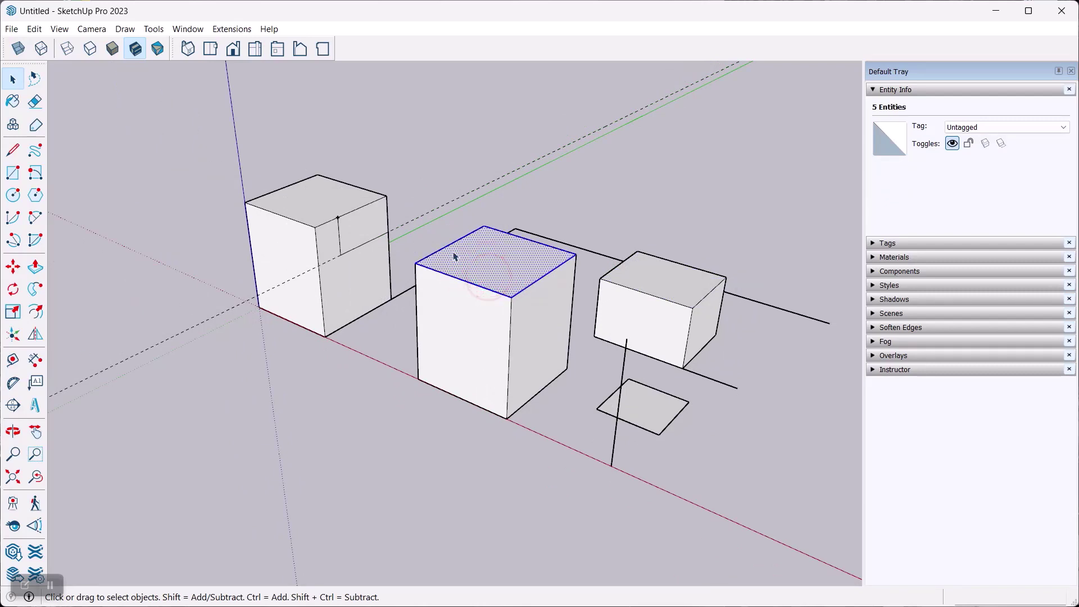
{"action": "middle_click_drag", "start_coordinate": [457, 255], "coordinate": [422, 238]}
{"action": "left_click_drag", "start_coordinate": [419, 225], "coordinate": [584, 446]}
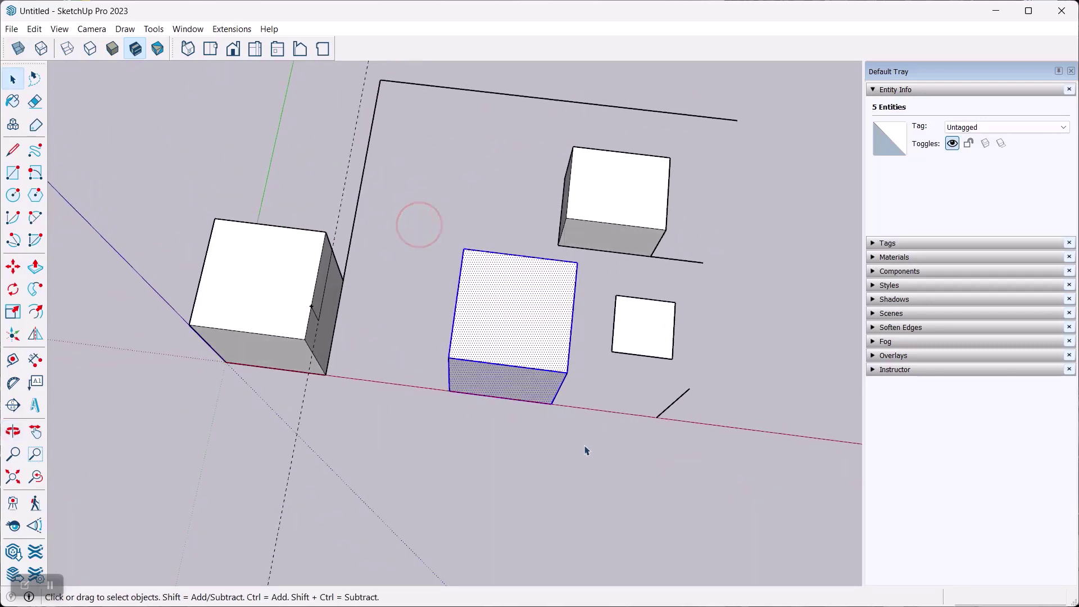
{"action": "right_click", "coordinate": [513, 308]}
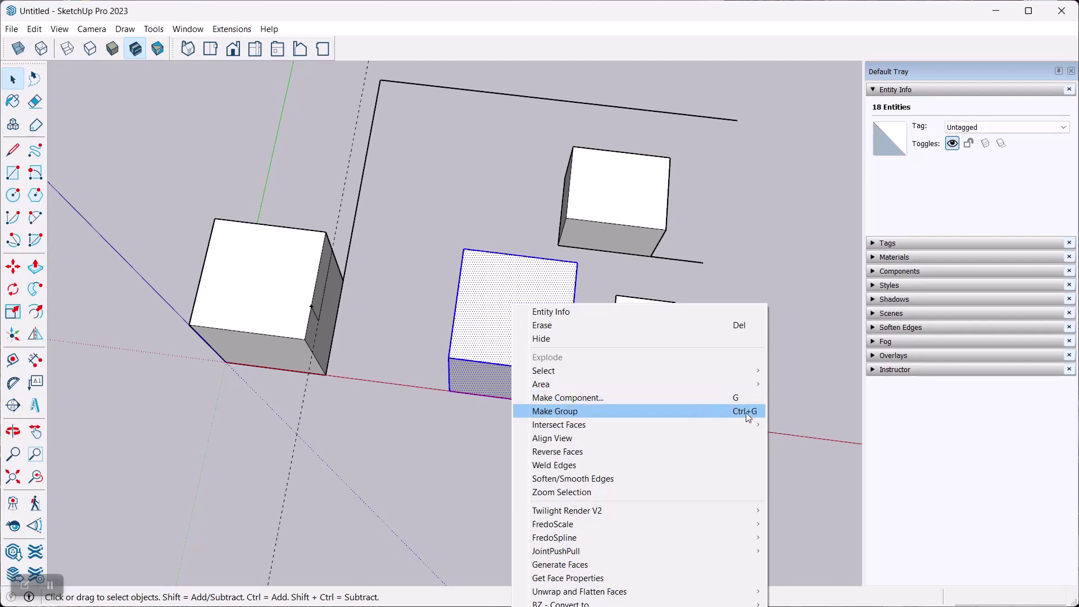
{"action": "left_click", "coordinate": [301, 145]}
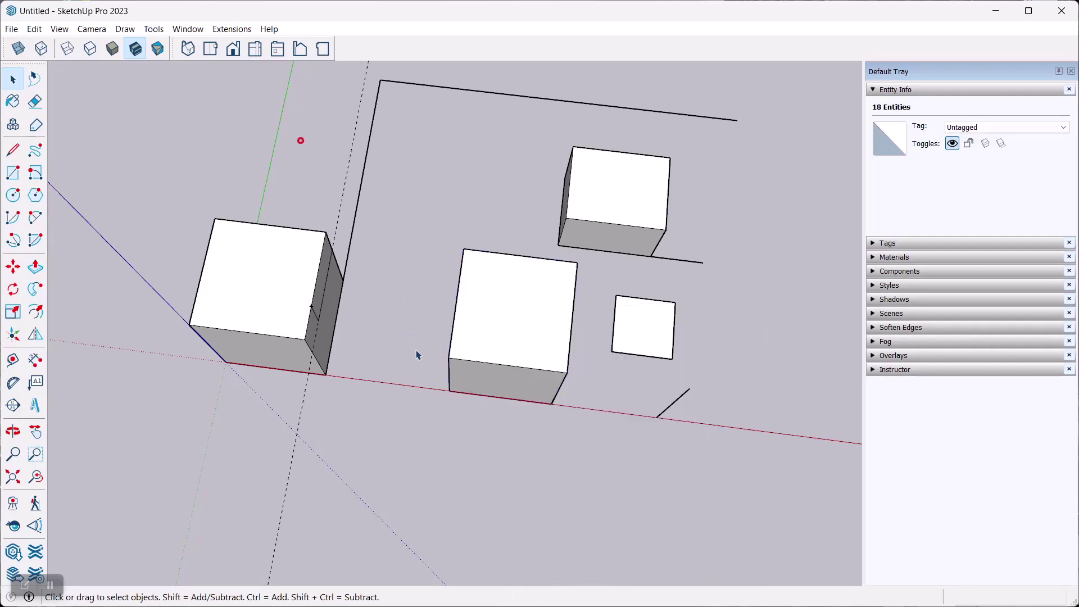
Filter the shortcut preferences for "group", look up the shortcut assigned to Edit/Make Group, and close the preferences.
{"action": "middle_click_drag", "start_coordinate": [301, 145], "coordinate": [198, 107]}
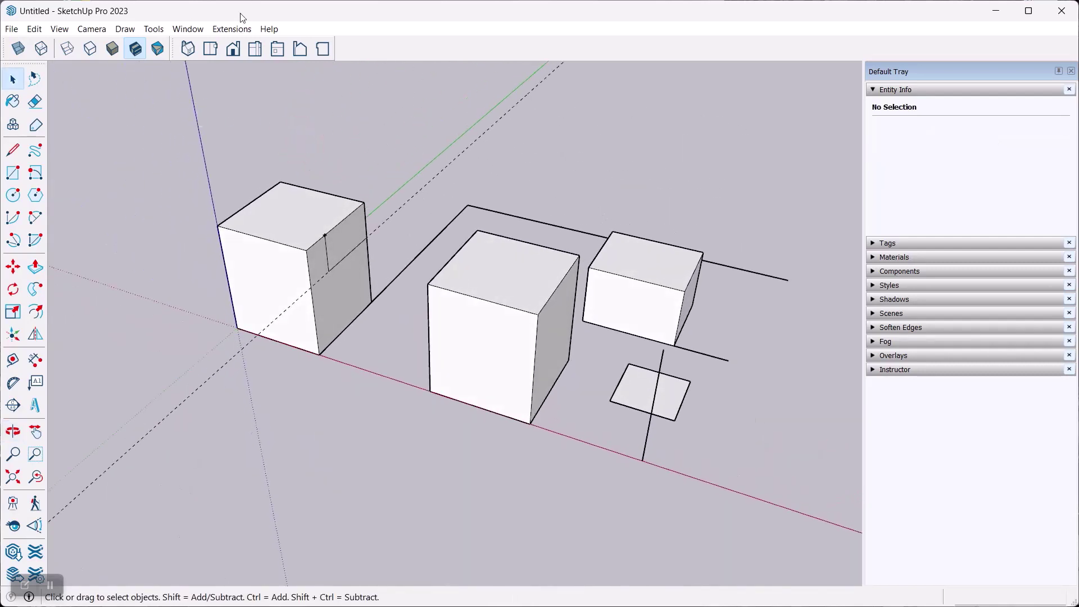
{"action": "left_click", "coordinate": [223, 29]}
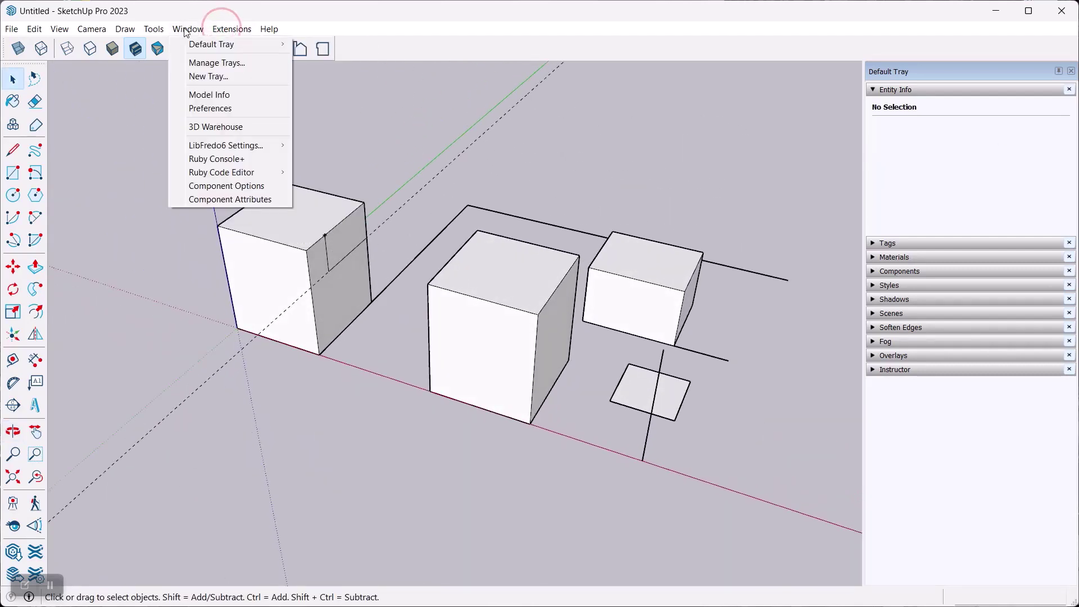
{"action": "left_click", "coordinate": [214, 105]}
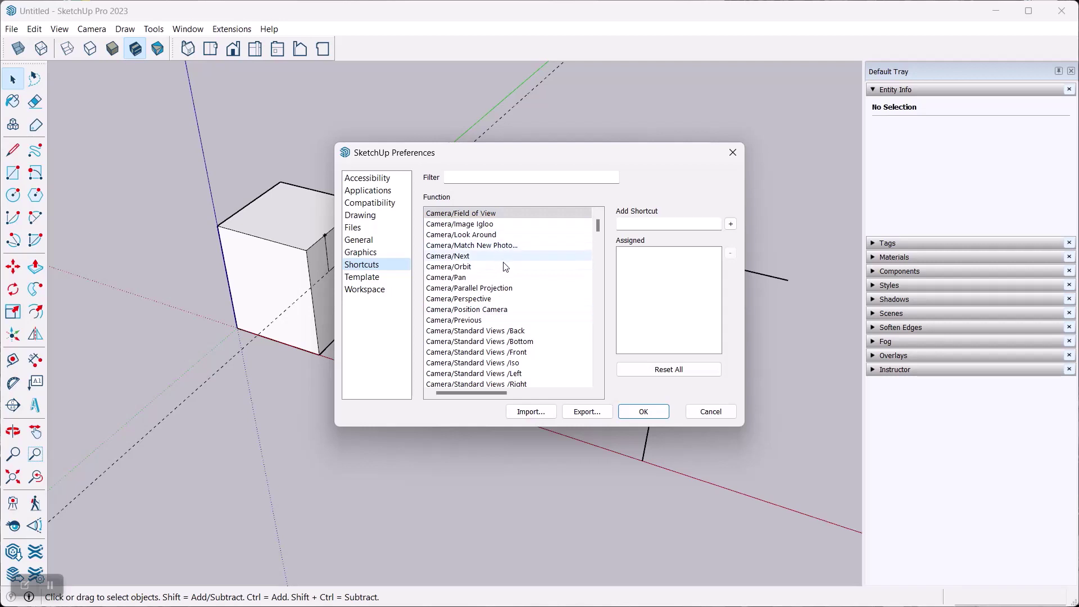
{"action": "left_click", "coordinate": [477, 176]}
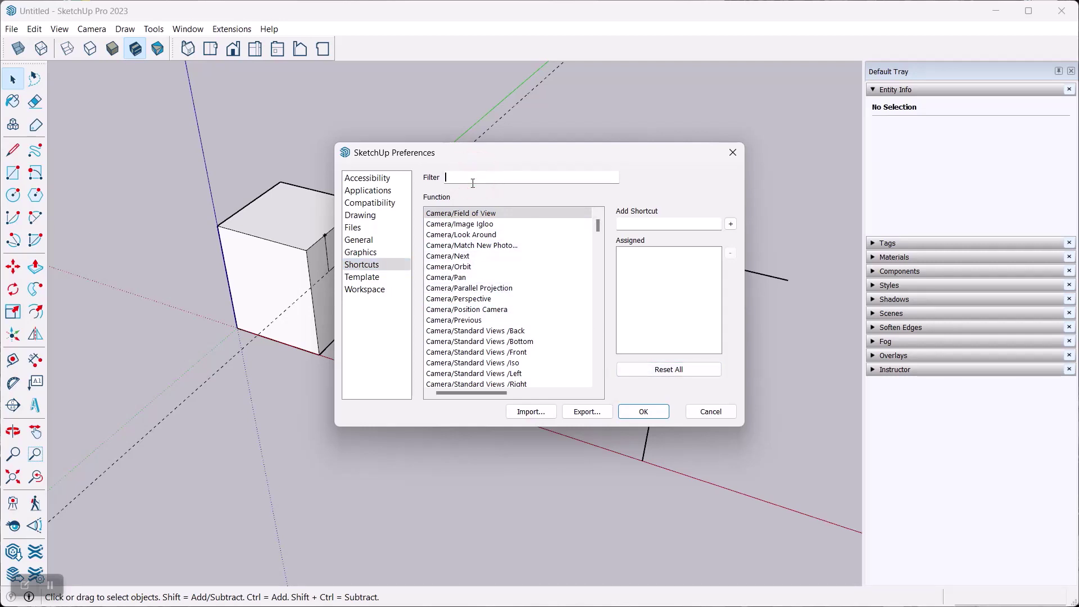
{"action": "type", "text": "group"}
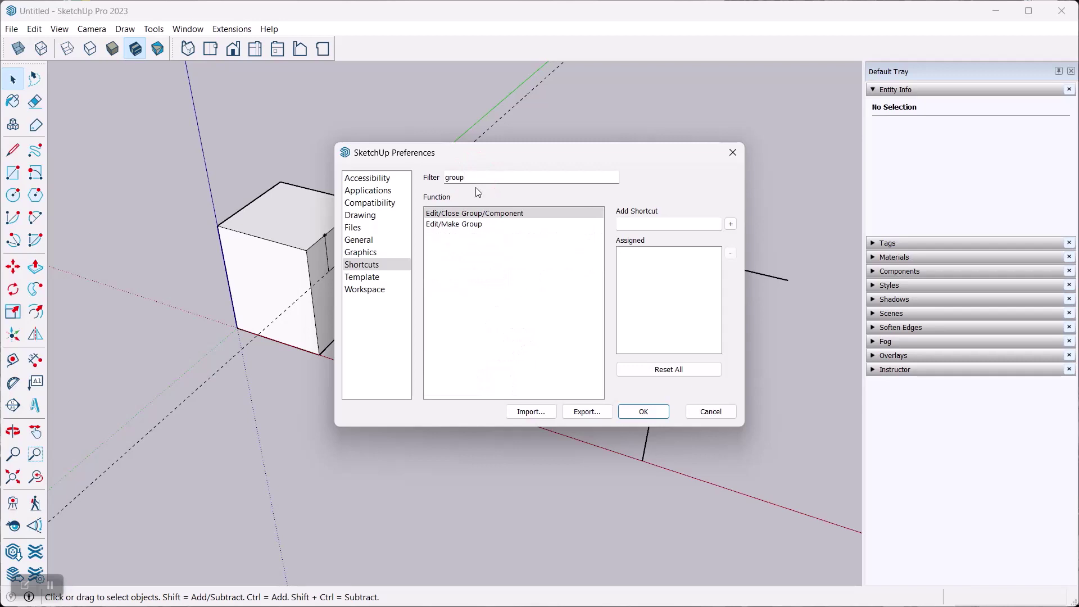
{"action": "left_click", "coordinate": [481, 225]}
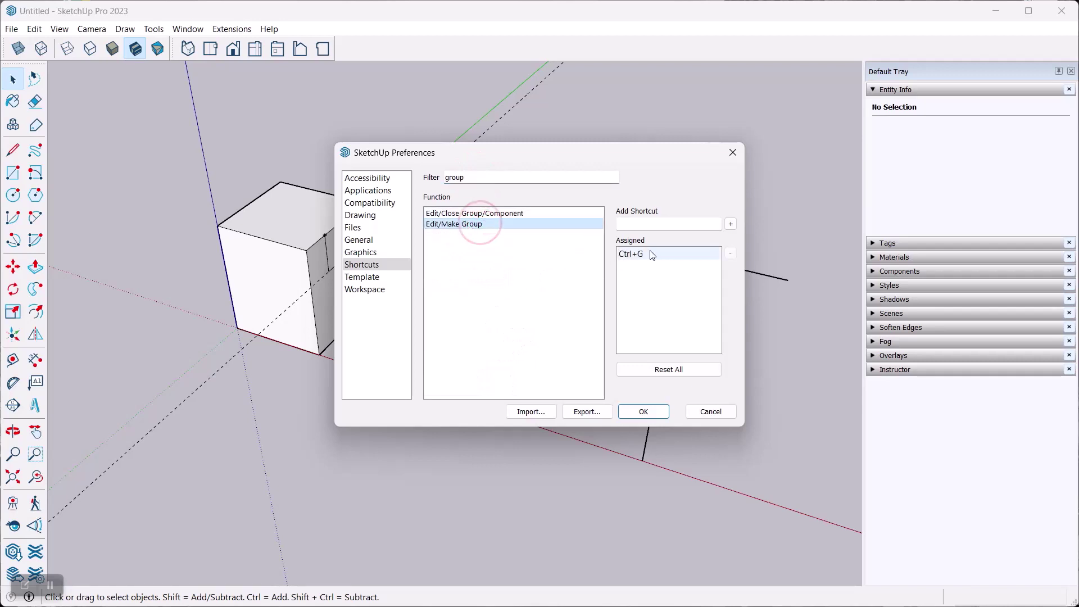
{"action": "left_click", "coordinate": [642, 223]}
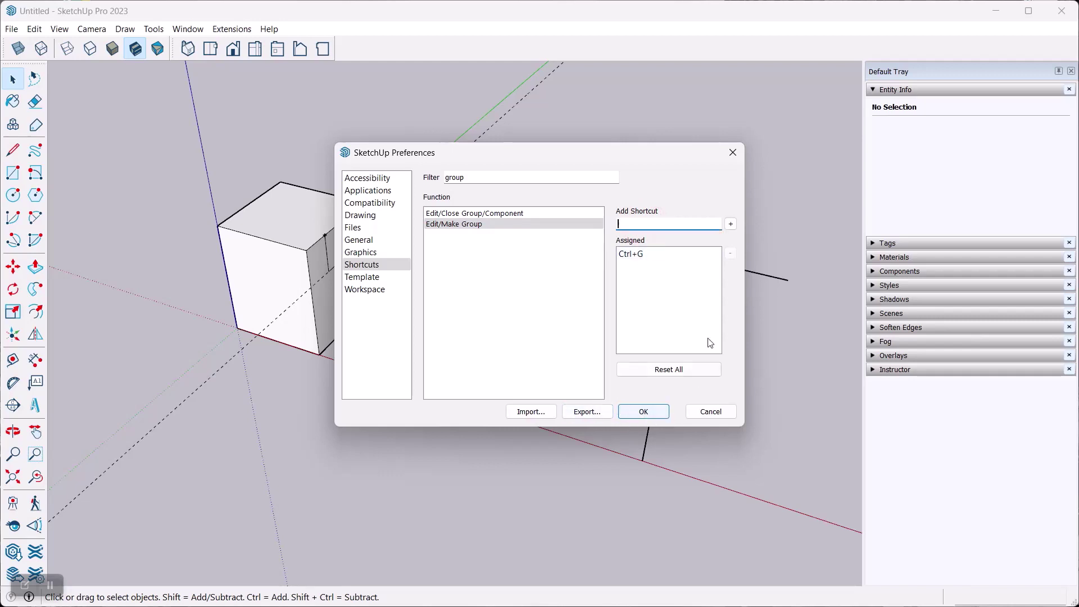
{"action": "left_click", "coordinate": [732, 161]}
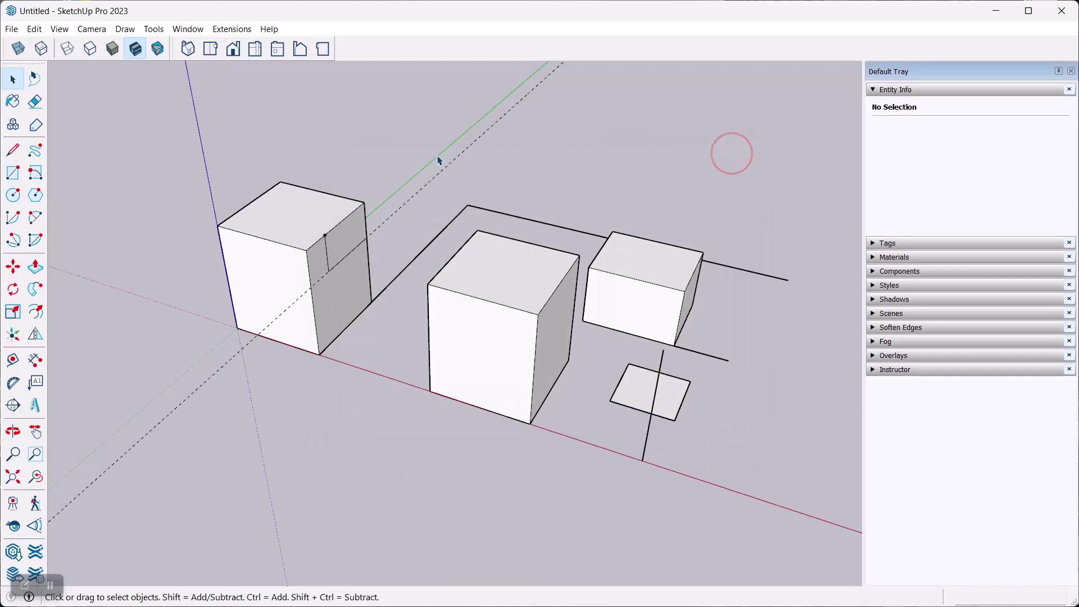
Expand the model's tag list and select the second box's top face to check its assigned tag.
{"action": "middle_click_drag", "start_coordinate": [432, 152], "coordinate": [455, 203]}
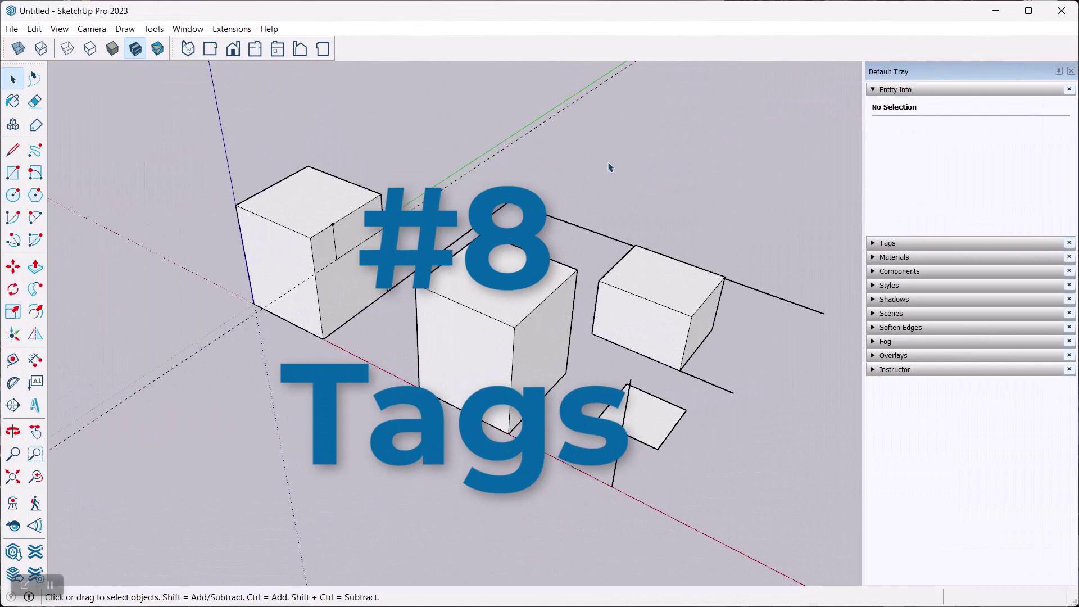
{"action": "scroll", "coordinate": [266, 200], "scroll_direction": "down", "scroll_amount": 3}
{"action": "middle_click_drag", "start_coordinate": [274, 126], "coordinate": [440, 265]}
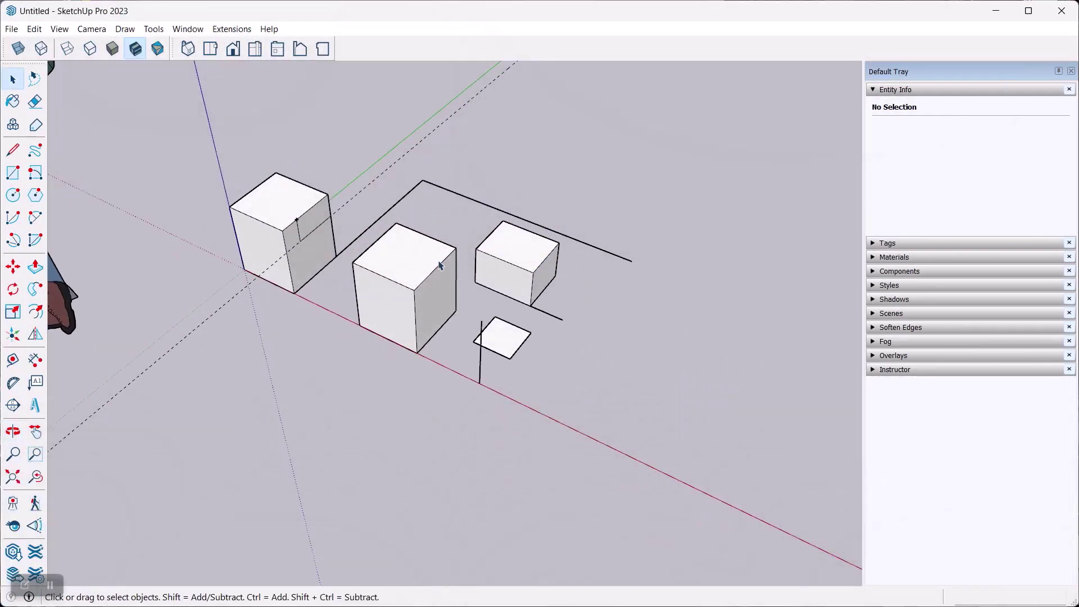
{"action": "left_click", "coordinate": [872, 242]}
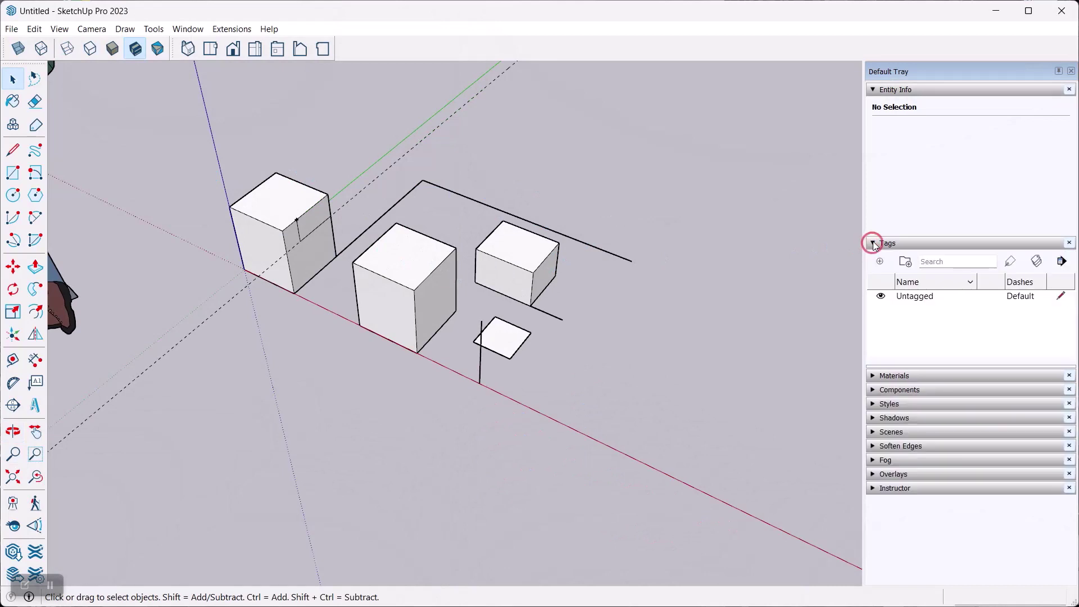
{"action": "left_click", "coordinate": [947, 327]}
{"action": "left_click", "coordinate": [395, 262]}
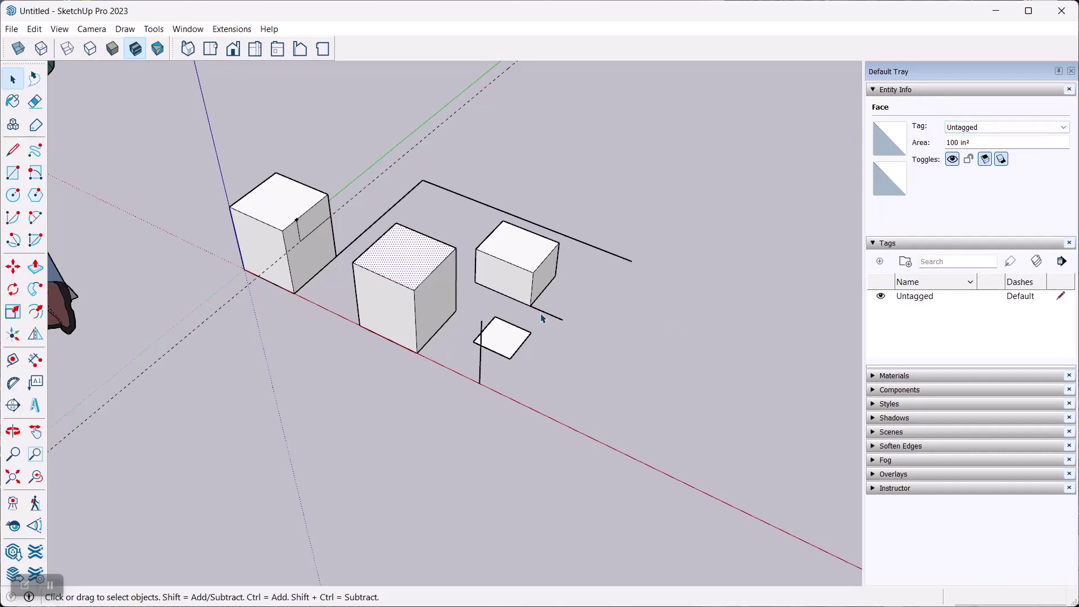
Add a new tag named "Boxes".
{"action": "left_click", "coordinate": [924, 335]}
{"action": "left_click", "coordinate": [905, 323]}
{"action": "left_click", "coordinate": [881, 263]}
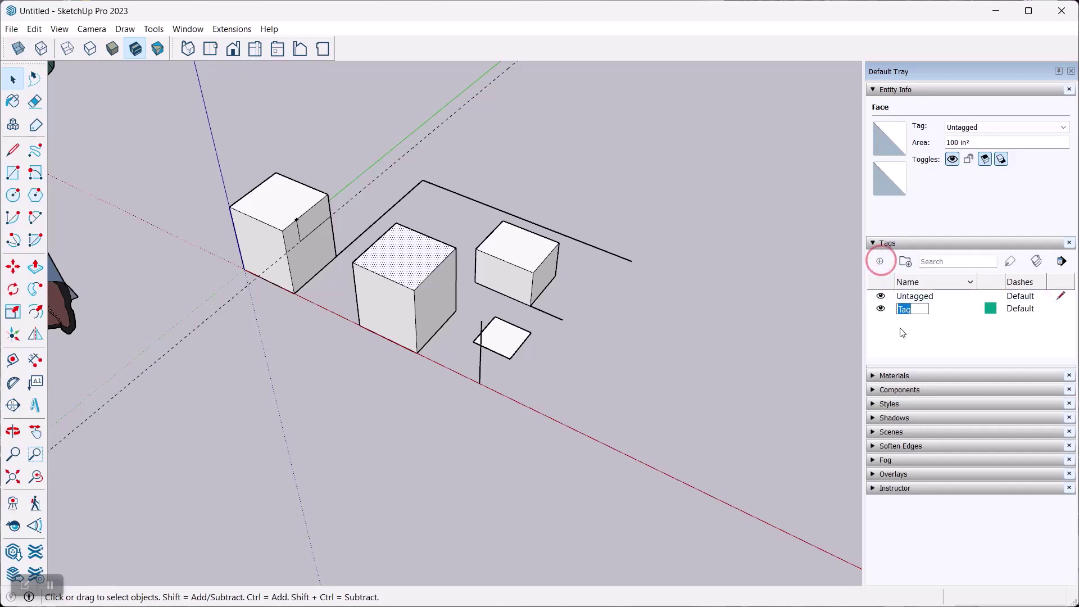
{"action": "type", "text": "Boxes"}
{"action": "key", "text": "Return"}
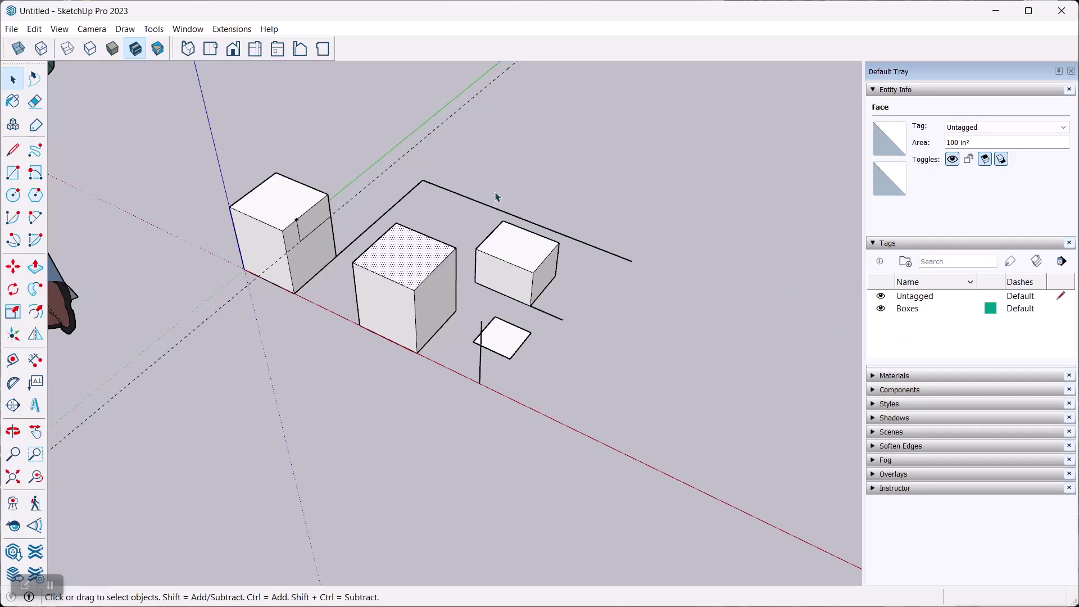
Make a group from all connected geometry of the second box and assign it the Boxes tag.
{"action": "left_click", "coordinate": [494, 164]}
{"action": "left_click", "coordinate": [411, 263]}
{"action": "triple_click", "coordinate": [421, 268]}
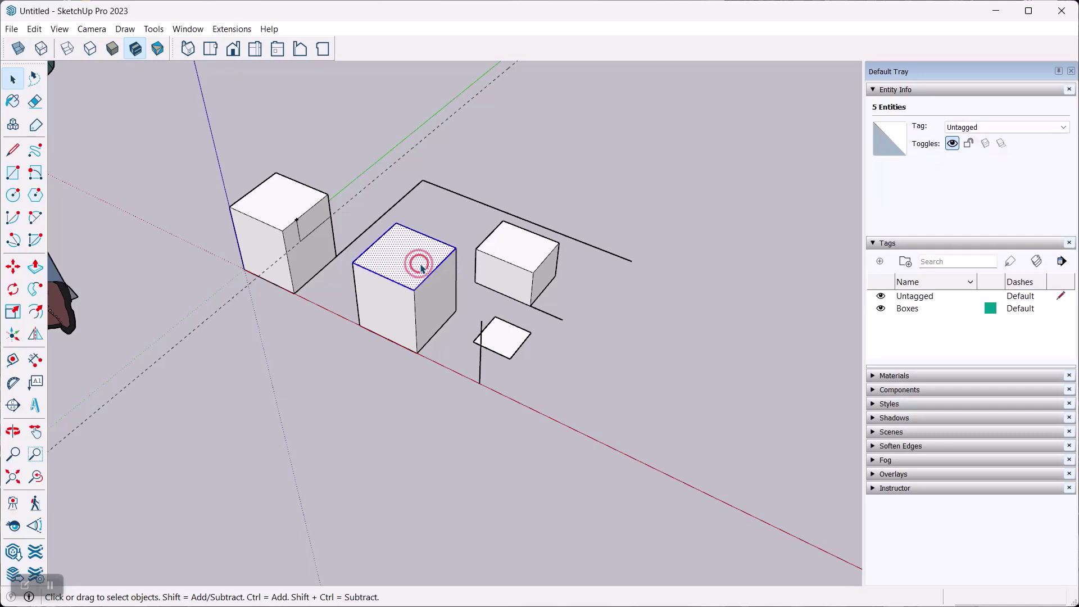
{"action": "right_click", "coordinate": [421, 268]}
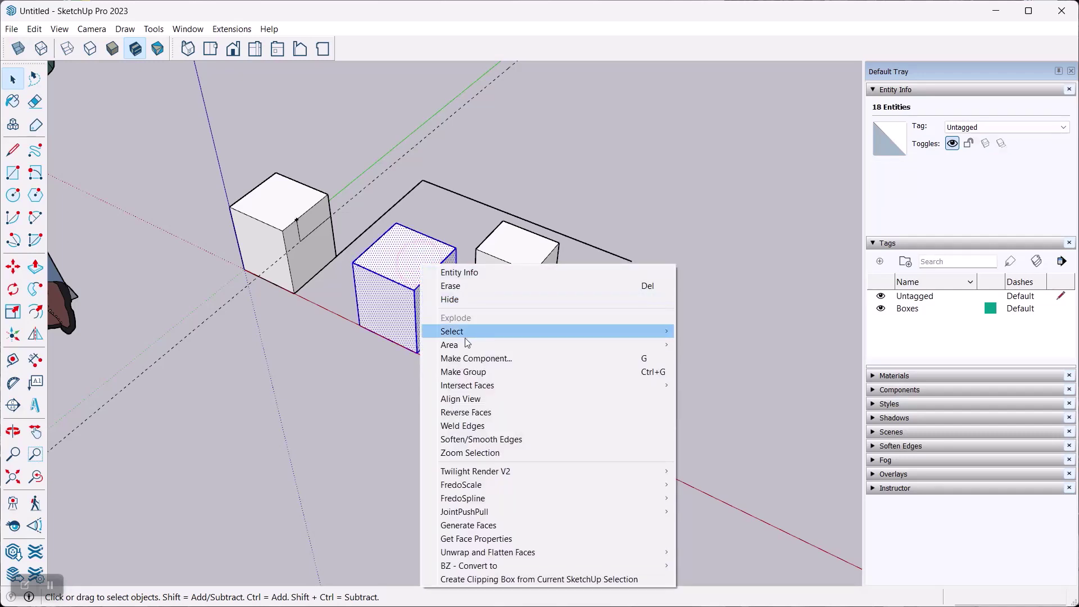
{"action": "left_click", "coordinate": [479, 371]}
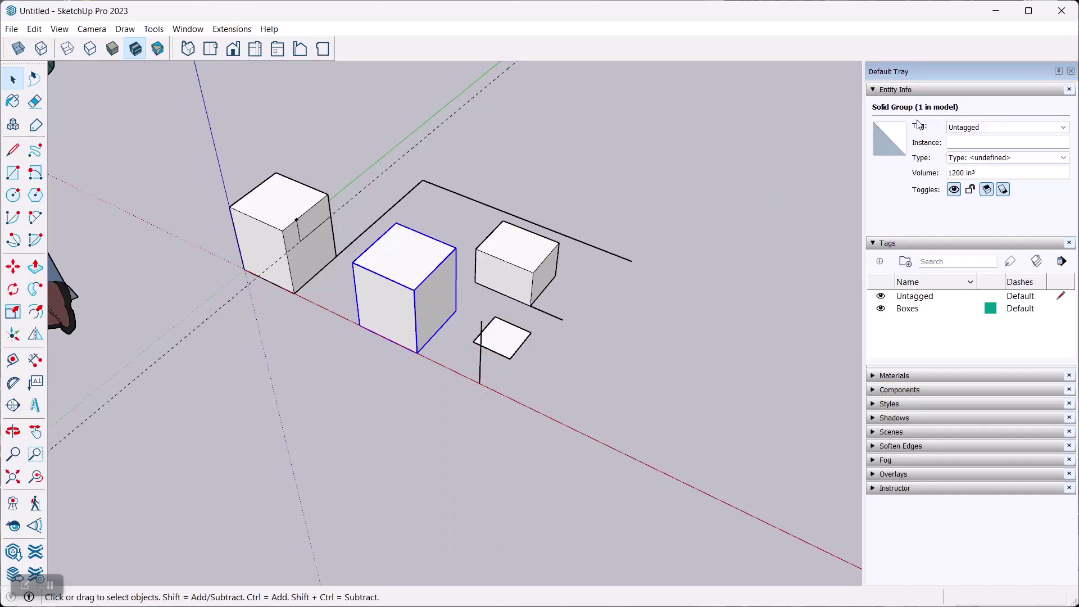
{"action": "left_click", "coordinate": [1000, 126]}
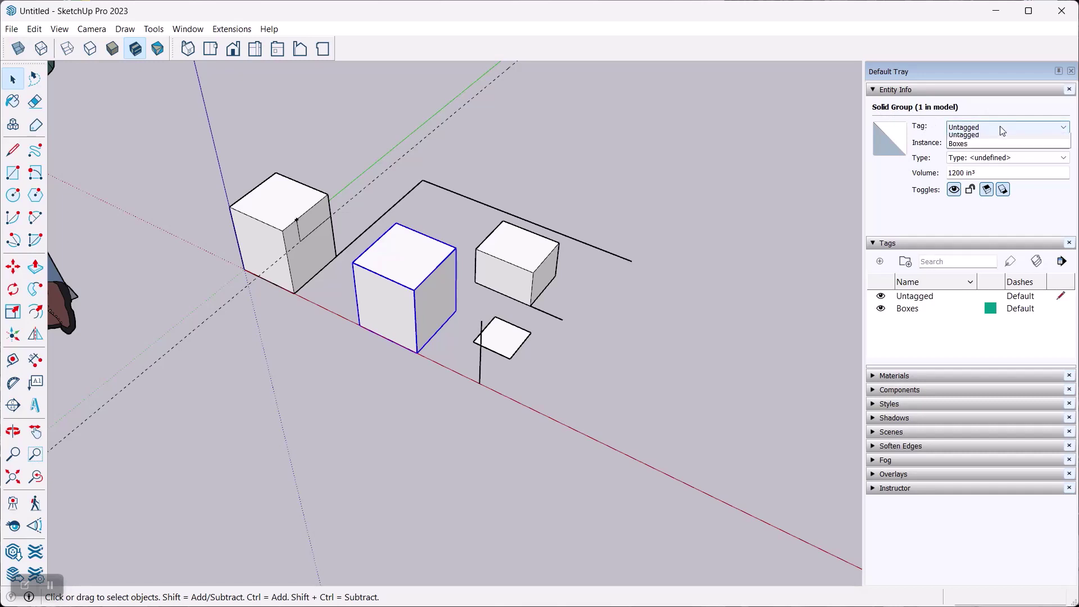
{"action": "left_click", "coordinate": [981, 146]}
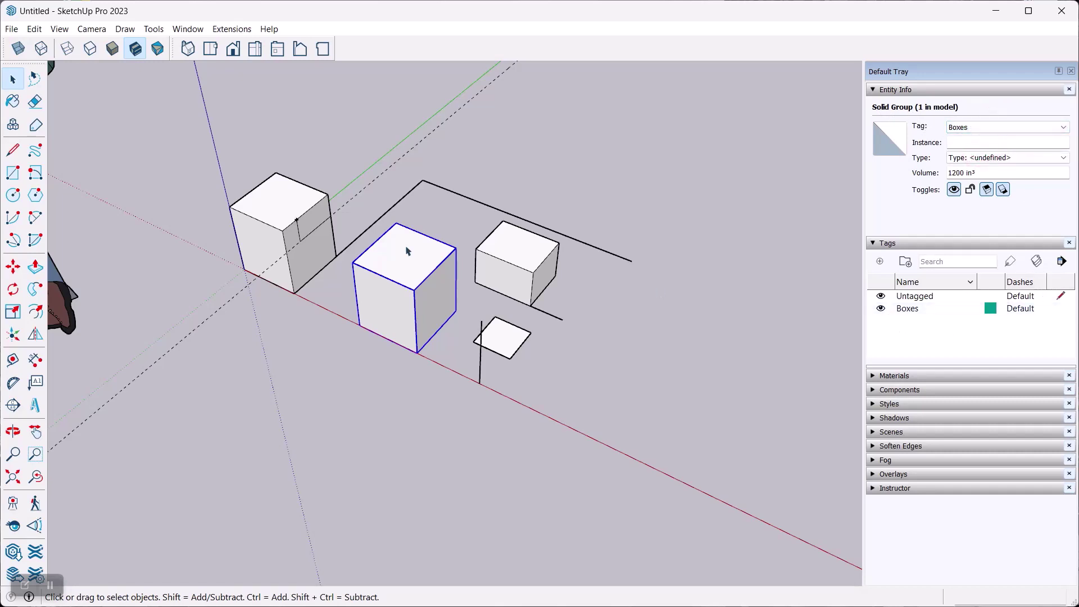
Hide and show the Boxes tag, compare the tags of the first box's top face and the grouped box, and clear the selection.
{"action": "left_click", "coordinate": [880, 308]}
{"action": "left_click", "coordinate": [880, 308]}
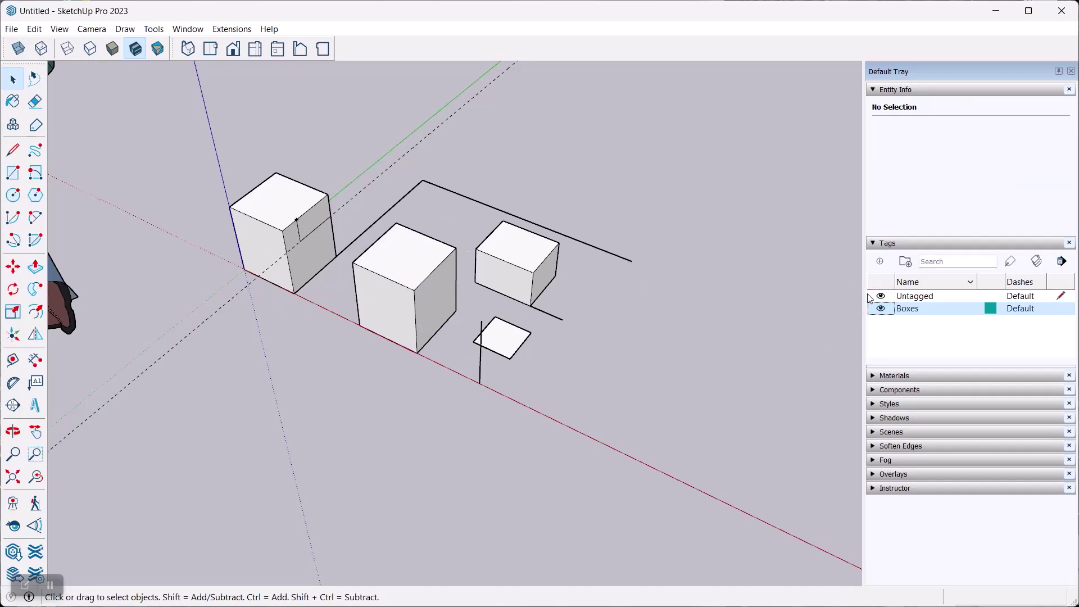
{"action": "left_click", "coordinate": [936, 331]}
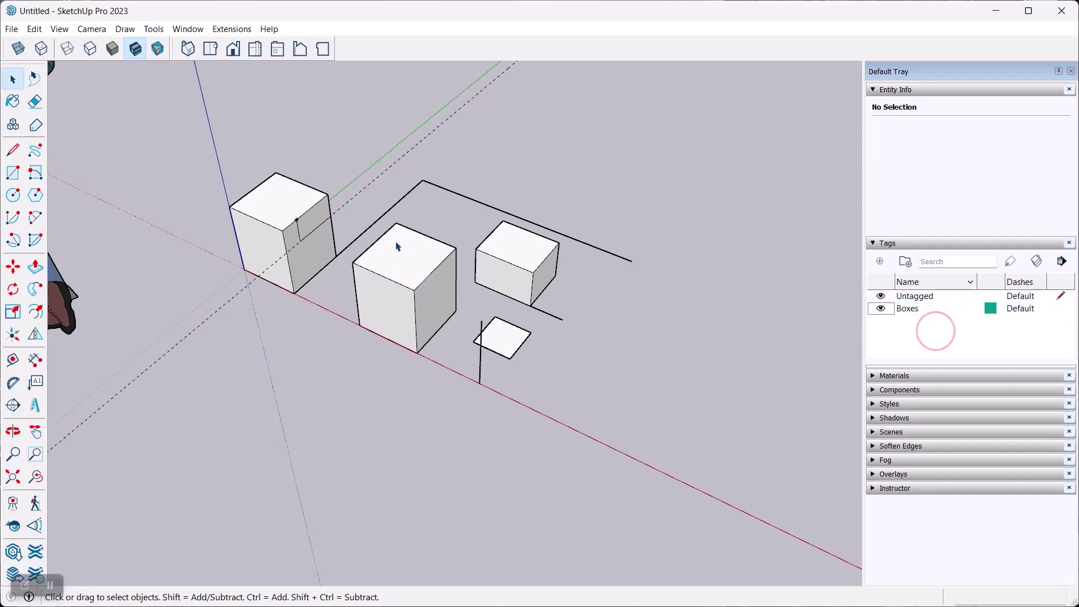
{"action": "left_click", "coordinate": [283, 198]}
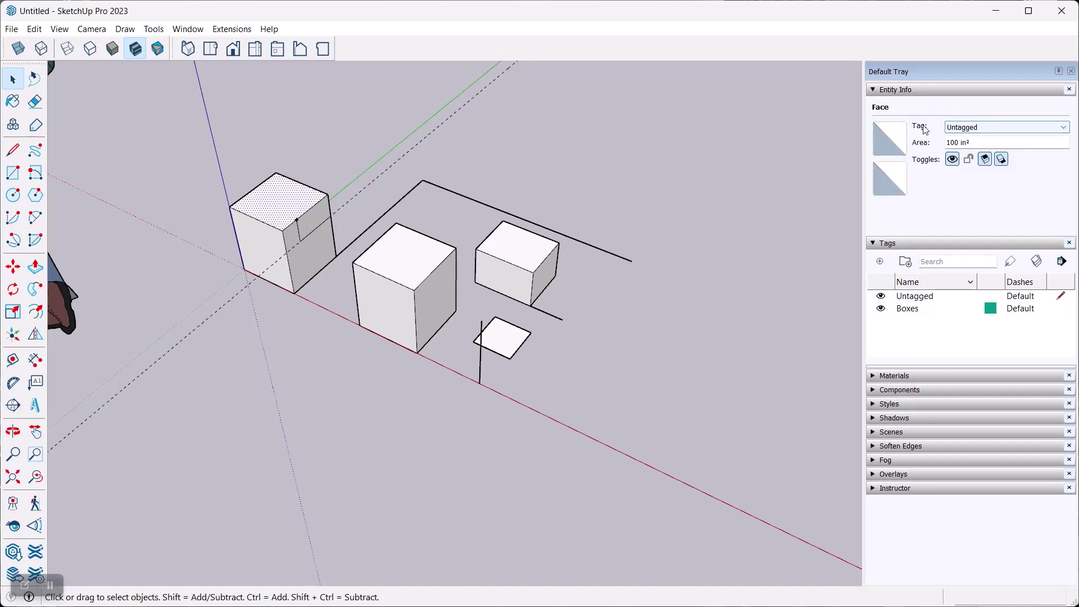
{"action": "left_click", "coordinate": [397, 264]}
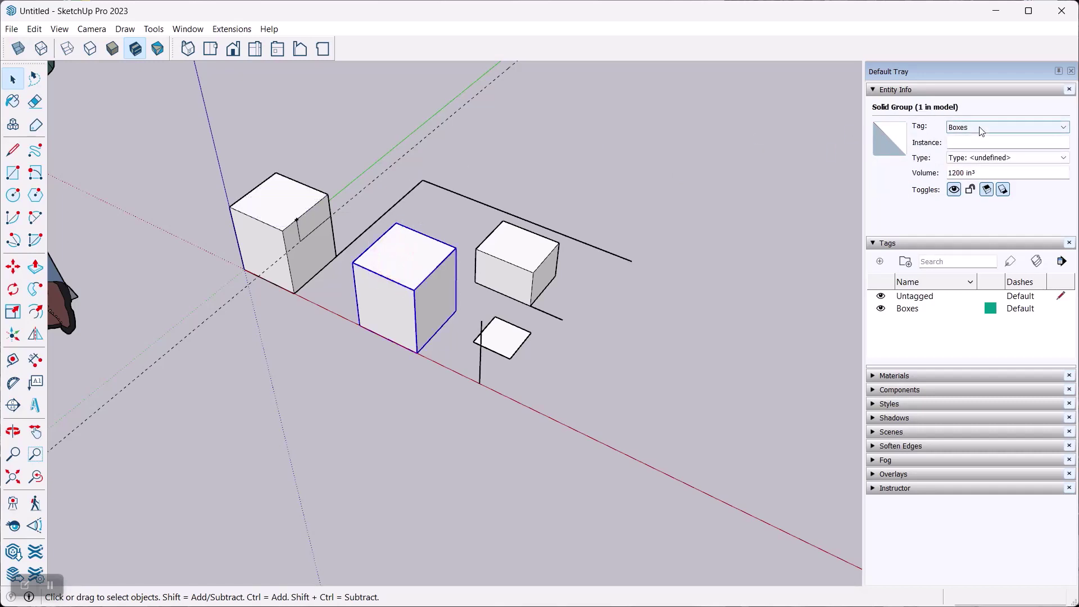
{"action": "left_click", "coordinate": [517, 161]}
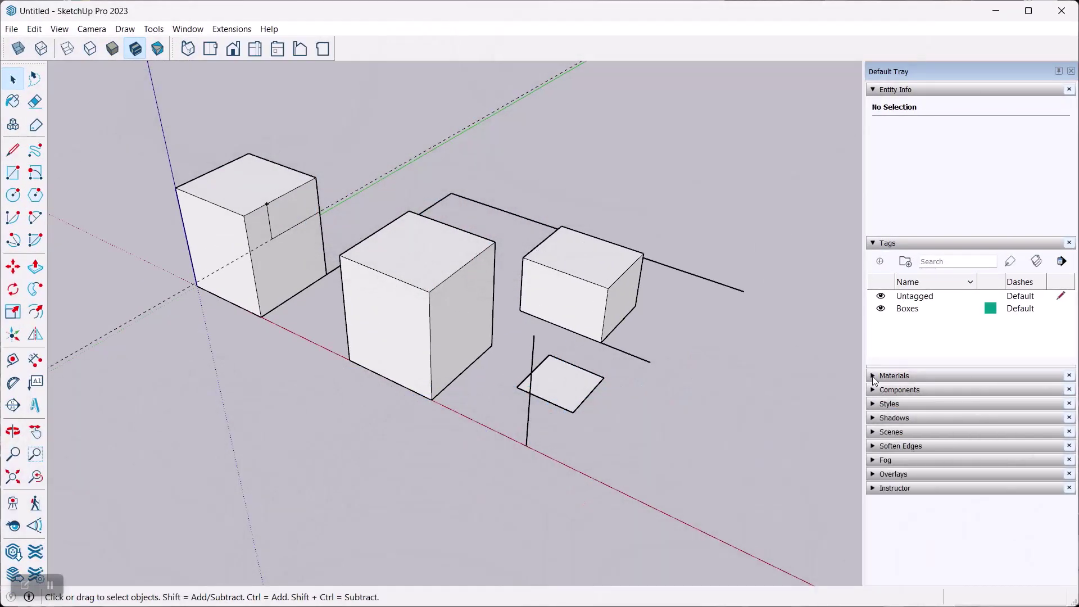
Paint the first box's top face and the whole grouped second box with Brick Antique 01 from Brick, Cladding and Siding.
{"action": "left_click", "coordinate": [873, 376]}
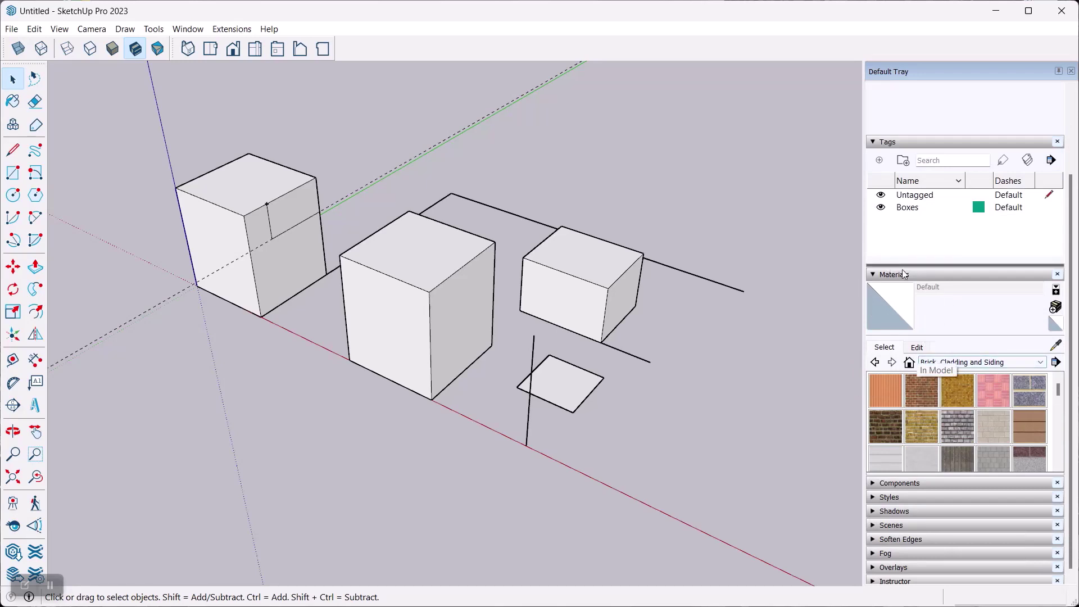
{"action": "left_click", "coordinate": [943, 362]}
{"action": "left_click", "coordinate": [942, 362]}
{"action": "left_click", "coordinate": [951, 314]}
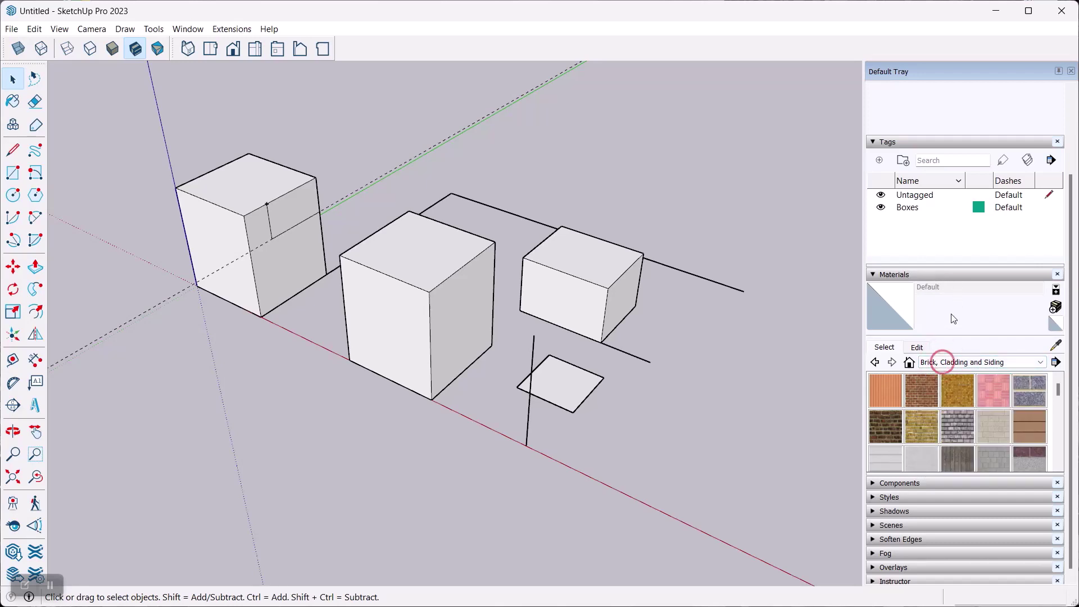
{"action": "left_click", "coordinate": [920, 389]}
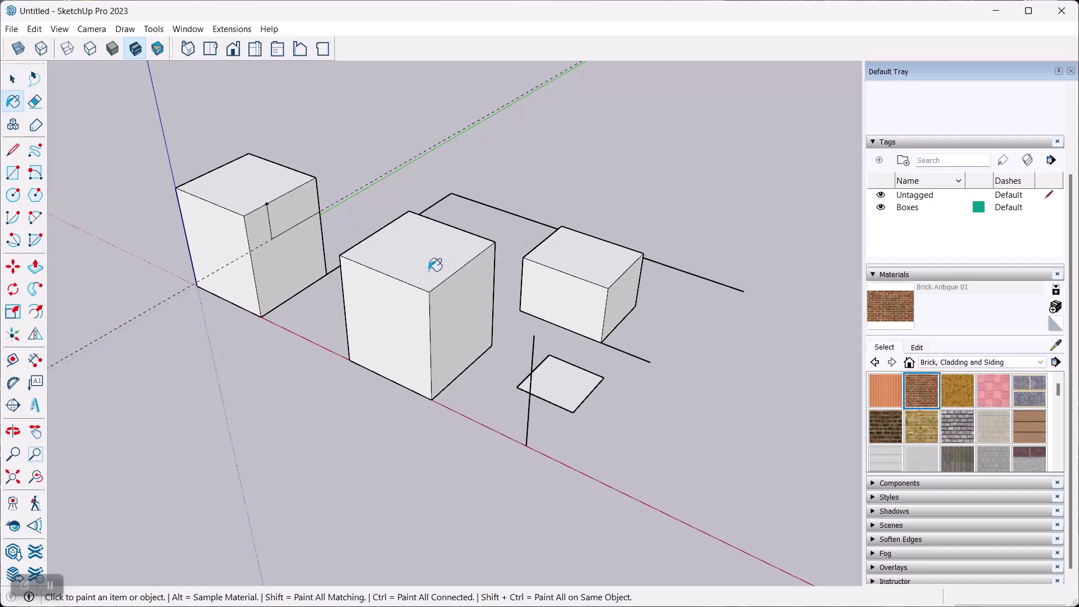
{"action": "left_click", "coordinate": [241, 182]}
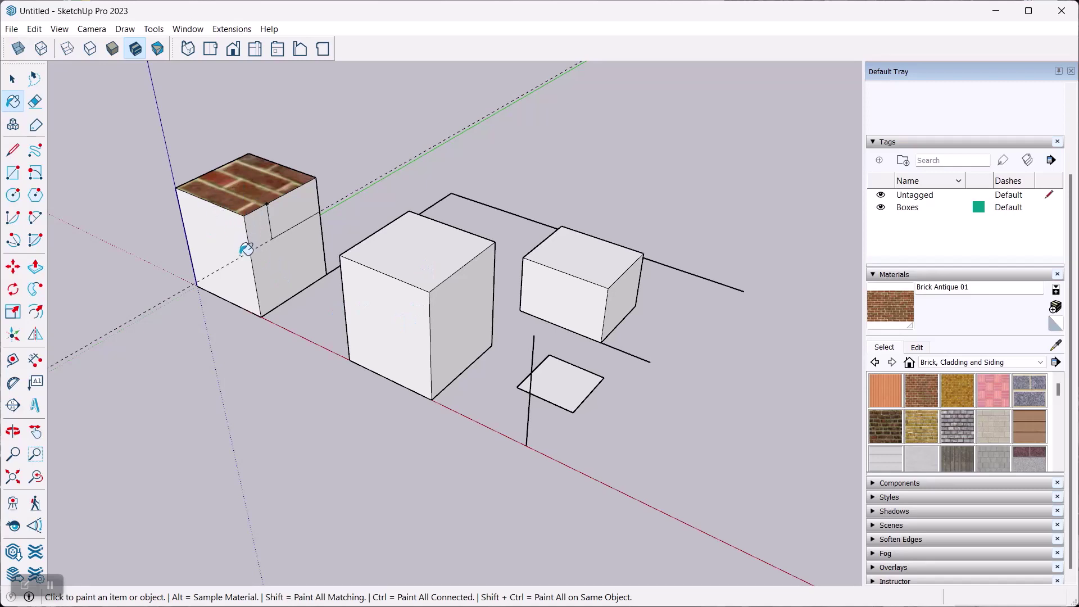
{"action": "left_click", "coordinate": [408, 316]}
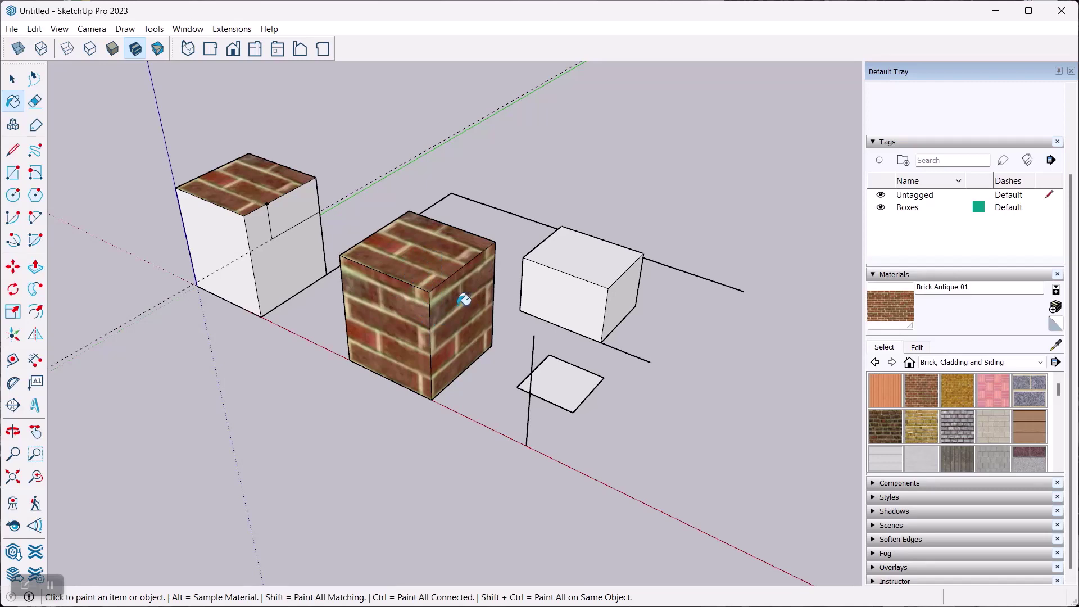
Open the second box's group for editing, paint its top face with the Beadboard material, and close the group.
{"action": "left_click", "coordinate": [14, 82]}
{"action": "middle_click_drag", "start_coordinate": [341, 176], "coordinate": [379, 194]}
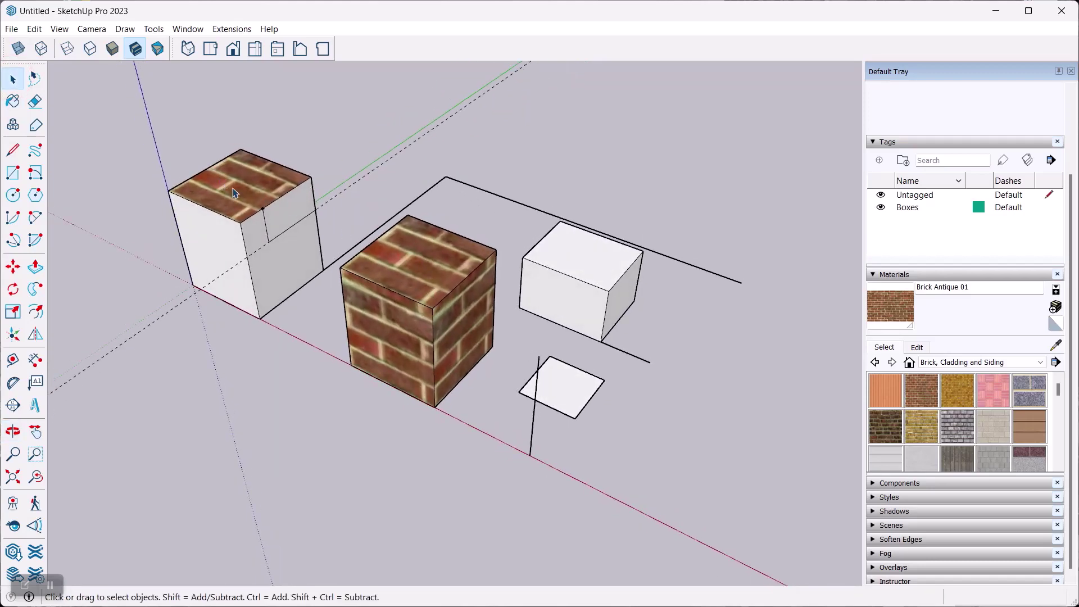
{"action": "left_click", "coordinate": [415, 278]}
{"action": "middle_click_drag", "start_coordinate": [415, 276], "coordinate": [403, 242]}
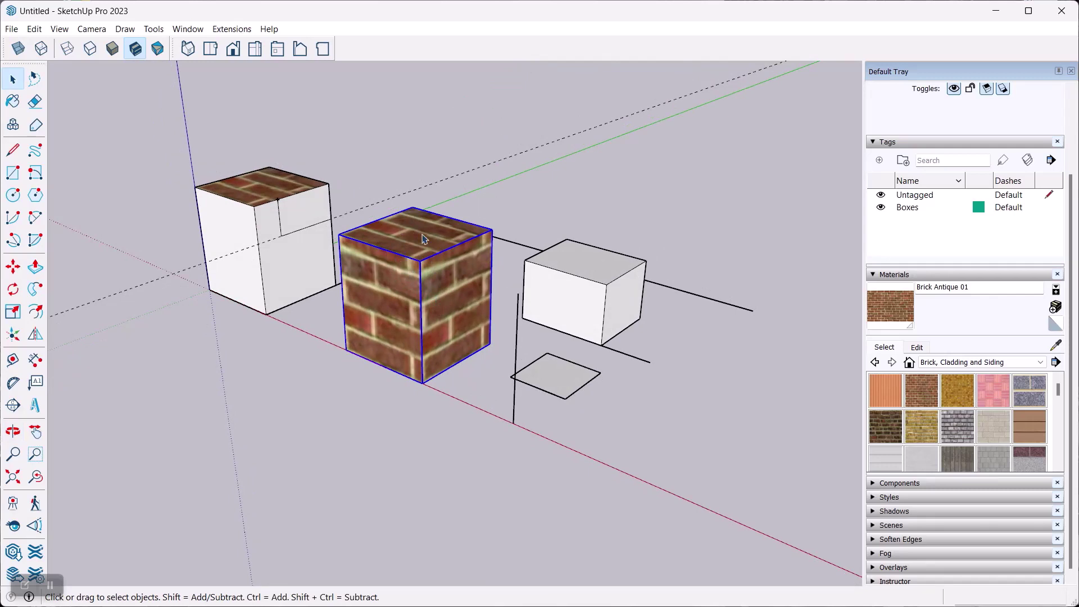
{"action": "double_click", "coordinate": [423, 238]}
{"action": "middle_click_drag", "start_coordinate": [433, 259], "coordinate": [398, 286]}
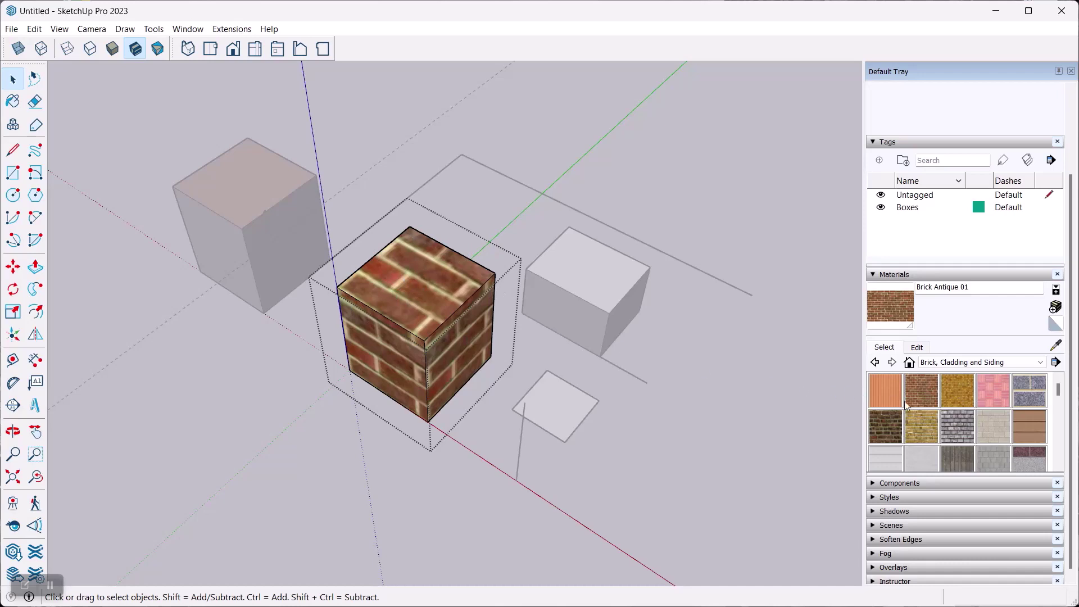
{"action": "left_click", "coordinate": [887, 391]}
{"action": "left_click", "coordinate": [429, 286]}
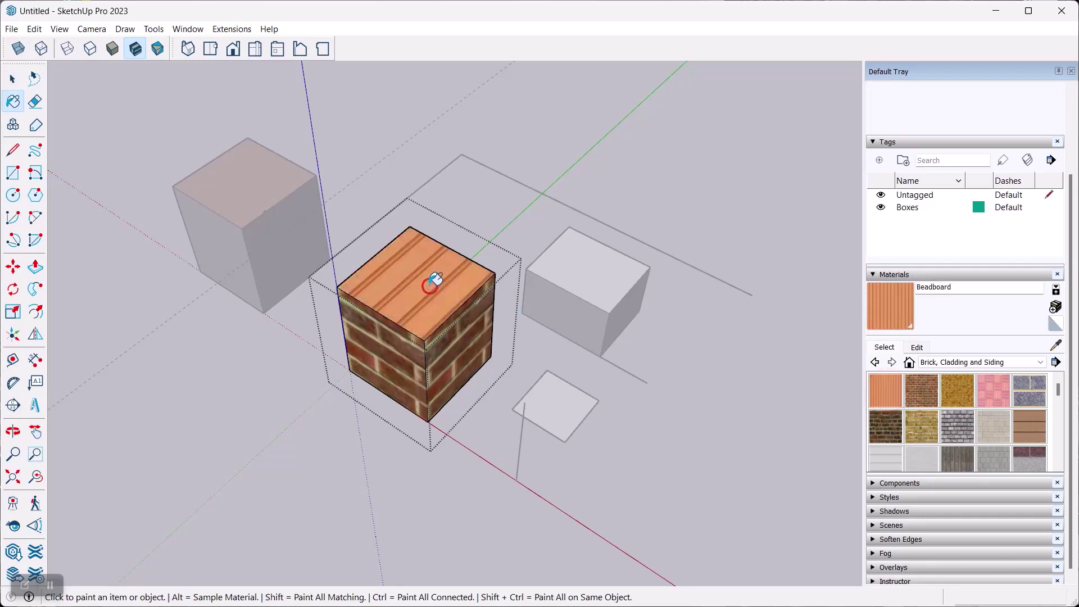
{"action": "middle_click_drag", "start_coordinate": [421, 321], "coordinate": [427, 240]}
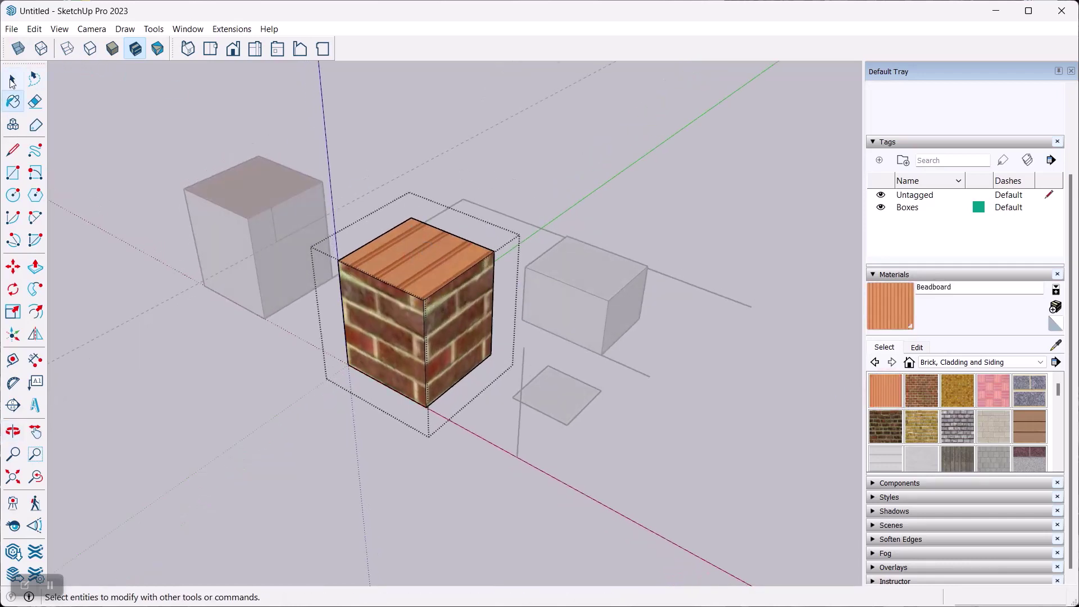
{"action": "left_click", "coordinate": [12, 79]}
{"action": "left_click", "coordinate": [393, 147]}
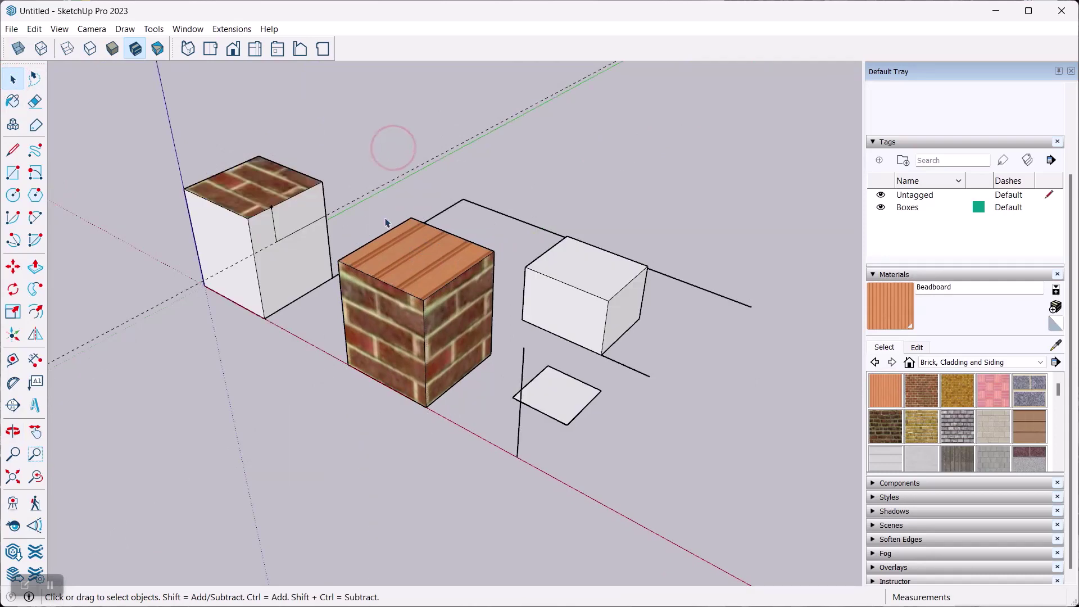
Compare the painted boxes from different angles, select the grouped box, and clear the selection.
{"action": "middle_click_drag", "start_coordinate": [458, 349], "coordinate": [379, 273]}
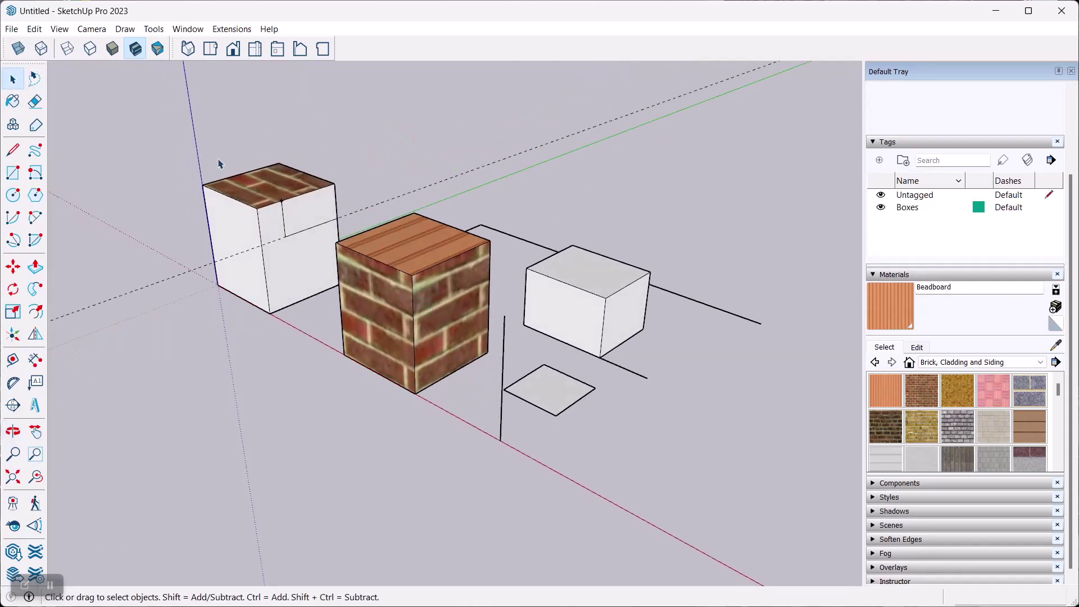
{"action": "middle_click_drag", "start_coordinate": [322, 128], "coordinate": [302, 236]}
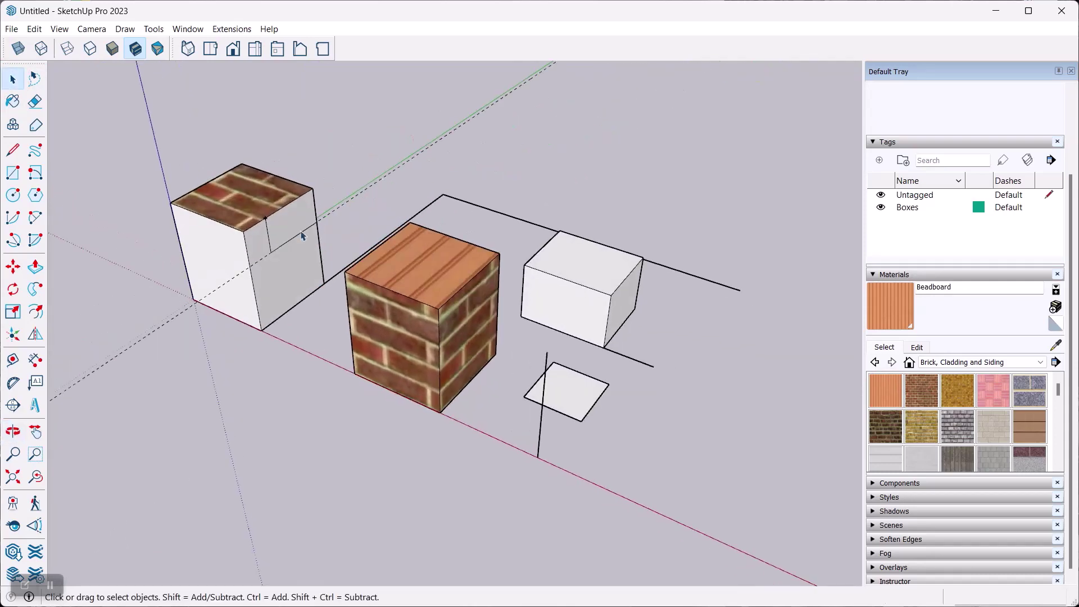
{"action": "left_click", "coordinate": [431, 332]}
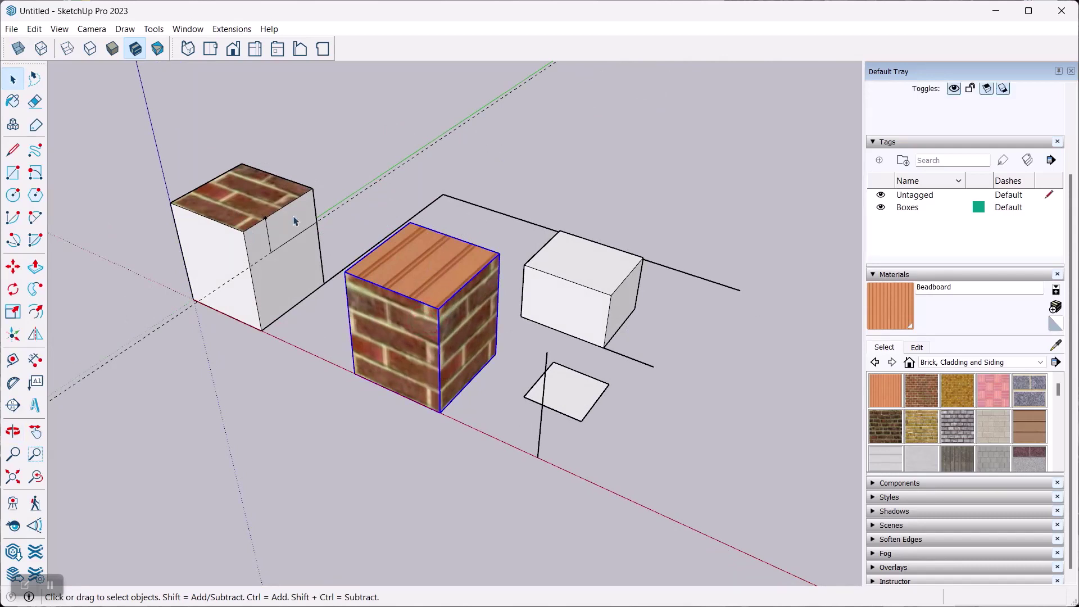
{"action": "left_click", "coordinate": [377, 139]}
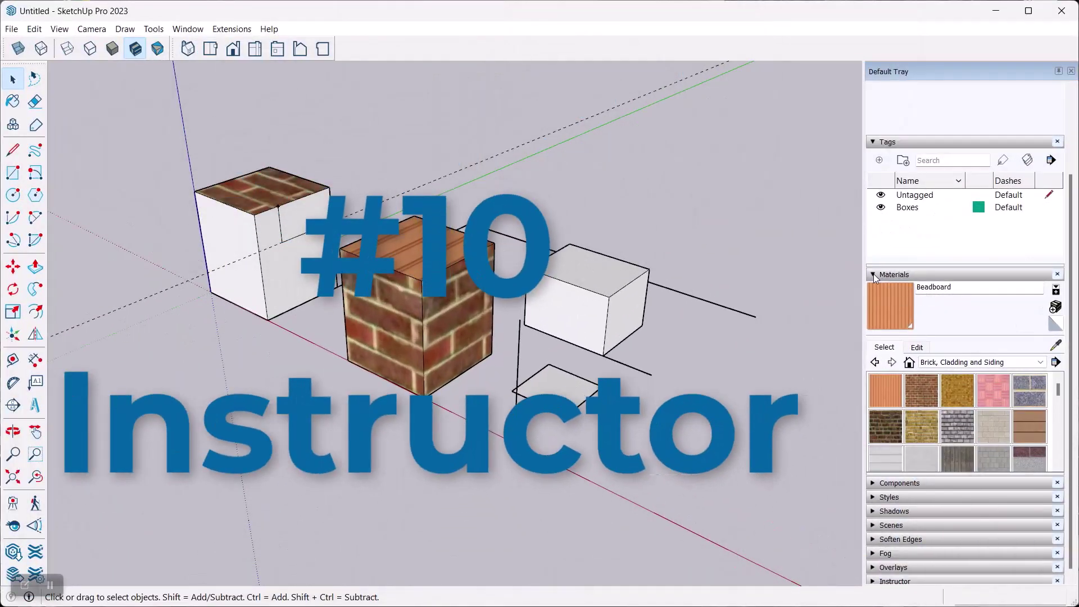
Collapse the material settings, expand the Instructor, and read through its help for the Select tool.
{"action": "left_click", "coordinate": [734, 288]}
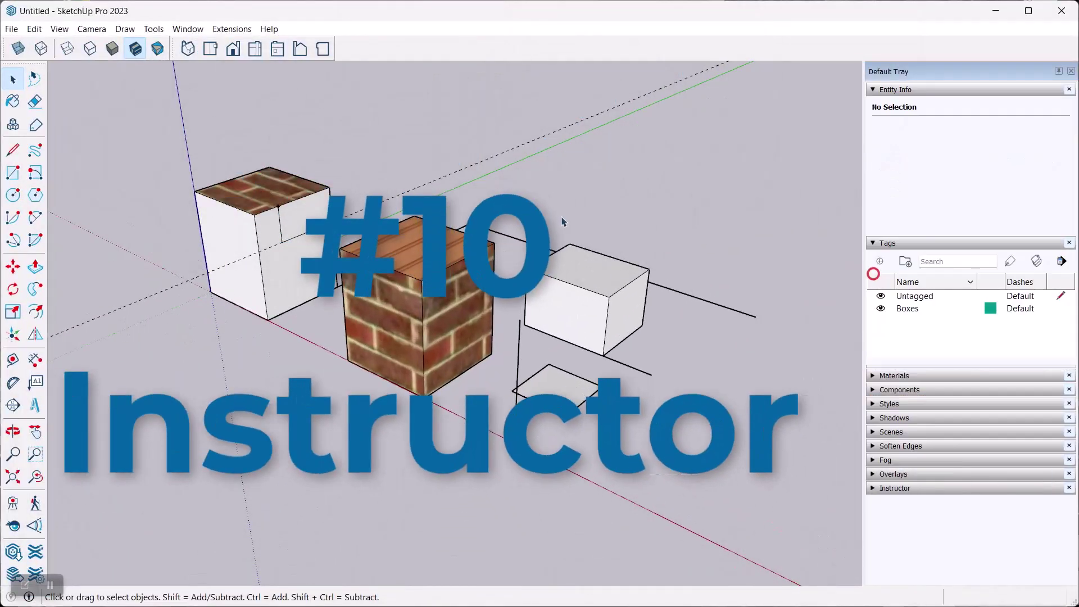
{"action": "left_click", "coordinate": [873, 487]}
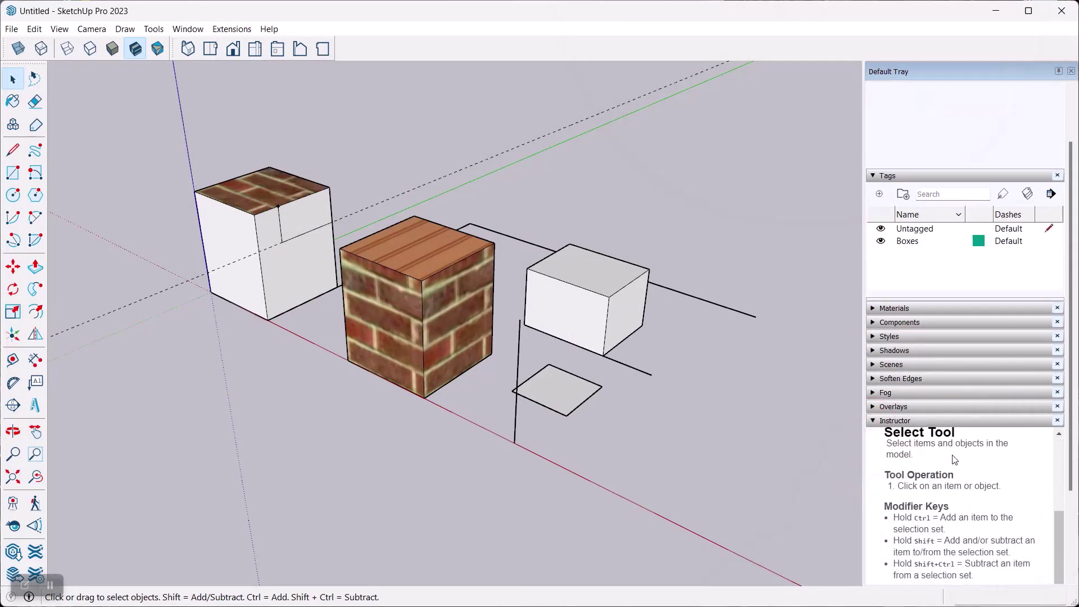
{"action": "scroll", "coordinate": [954, 459], "scroll_direction": "up", "scroll_amount": 3}
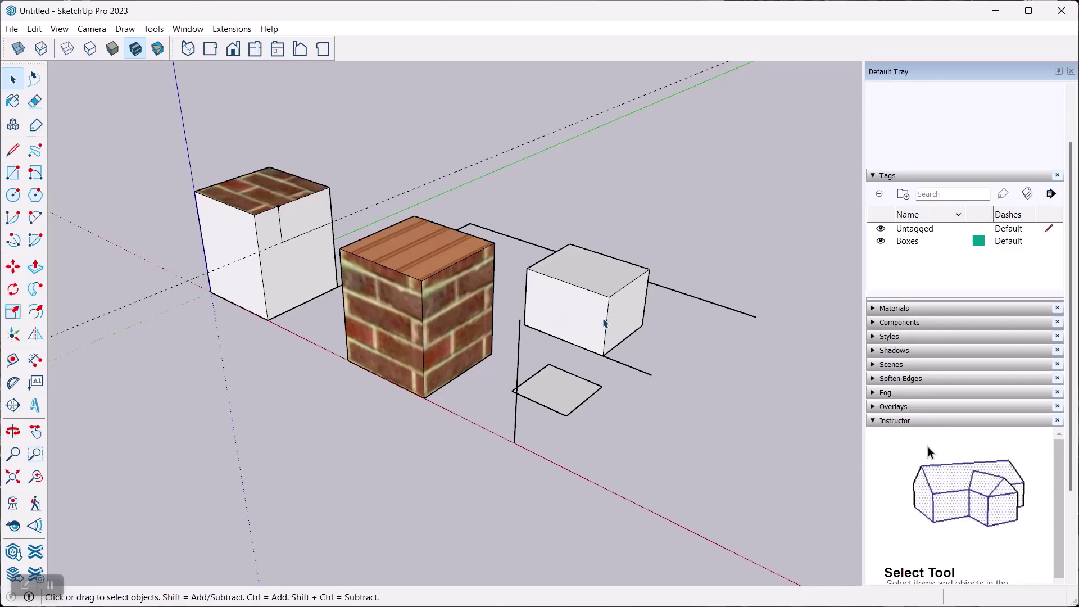
{"action": "scroll", "coordinate": [929, 472], "scroll_direction": "down", "scroll_amount": 5}
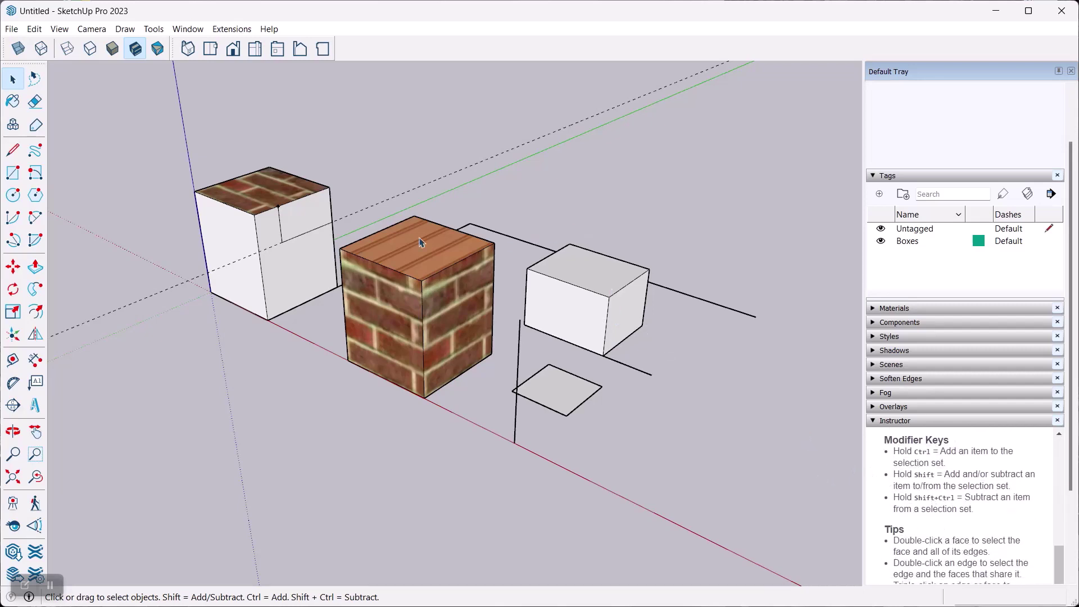
{"action": "scroll", "coordinate": [899, 533], "scroll_direction": "up", "scroll_amount": 5}
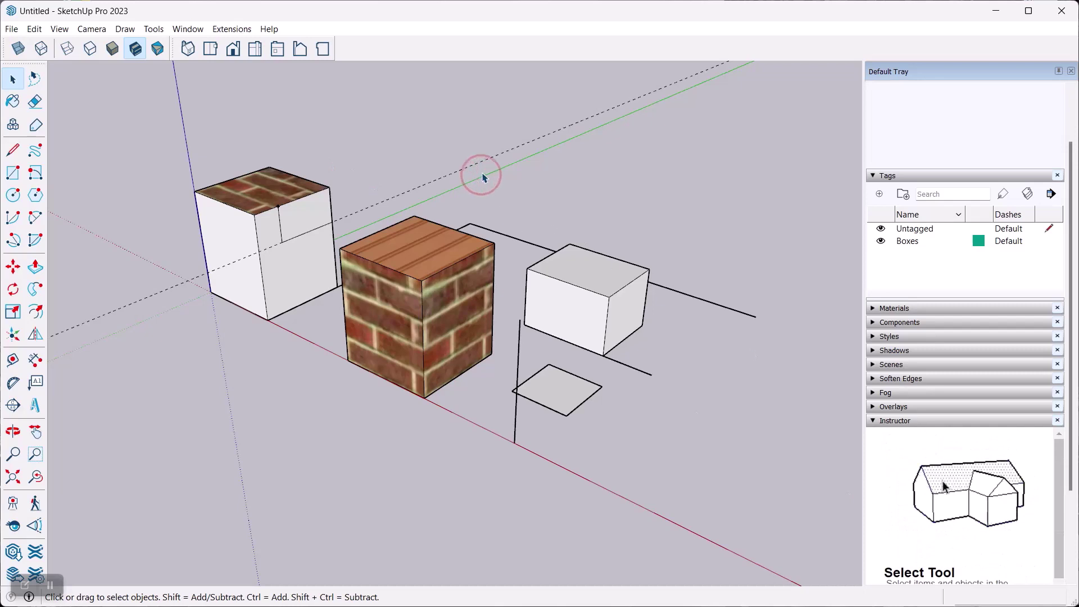
Activate the Move tool to read its Instructor help, return to the Select tool, and collapse the Instructor.
{"action": "key", "text": "m"}
{"action": "scroll", "coordinate": [941, 487], "scroll_direction": "down", "scroll_amount": 5}
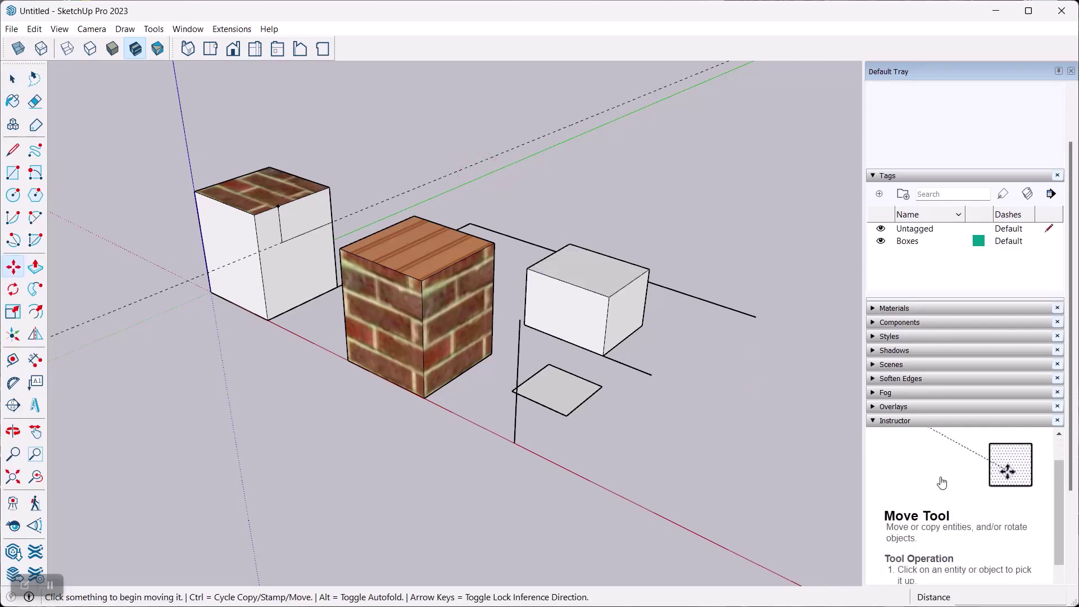
{"action": "scroll", "coordinate": [937, 489], "scroll_direction": "up", "scroll_amount": 5}
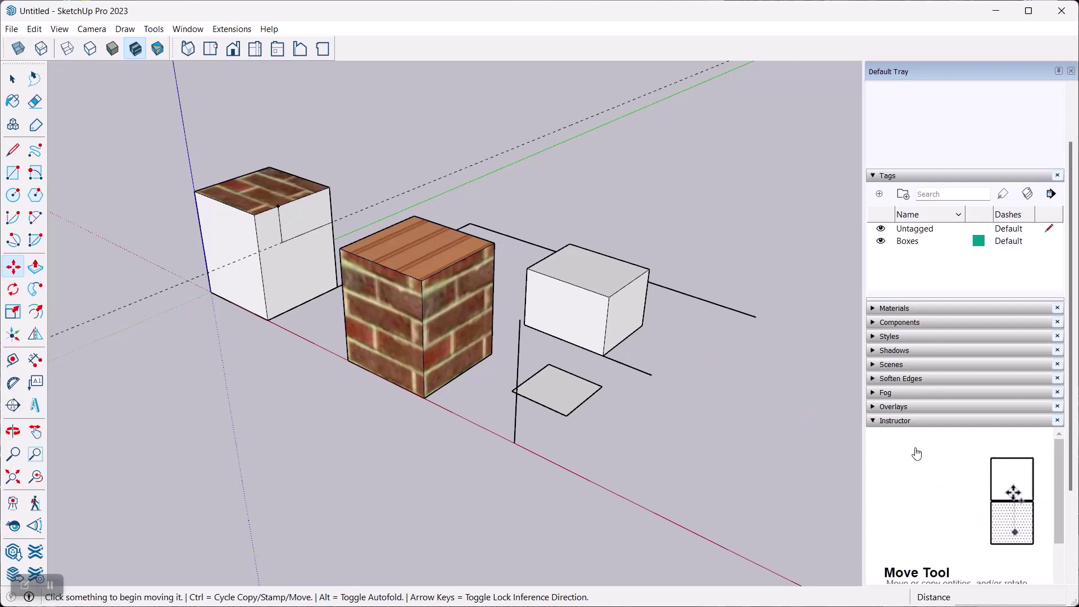
{"action": "left_click", "coordinate": [12, 78]}
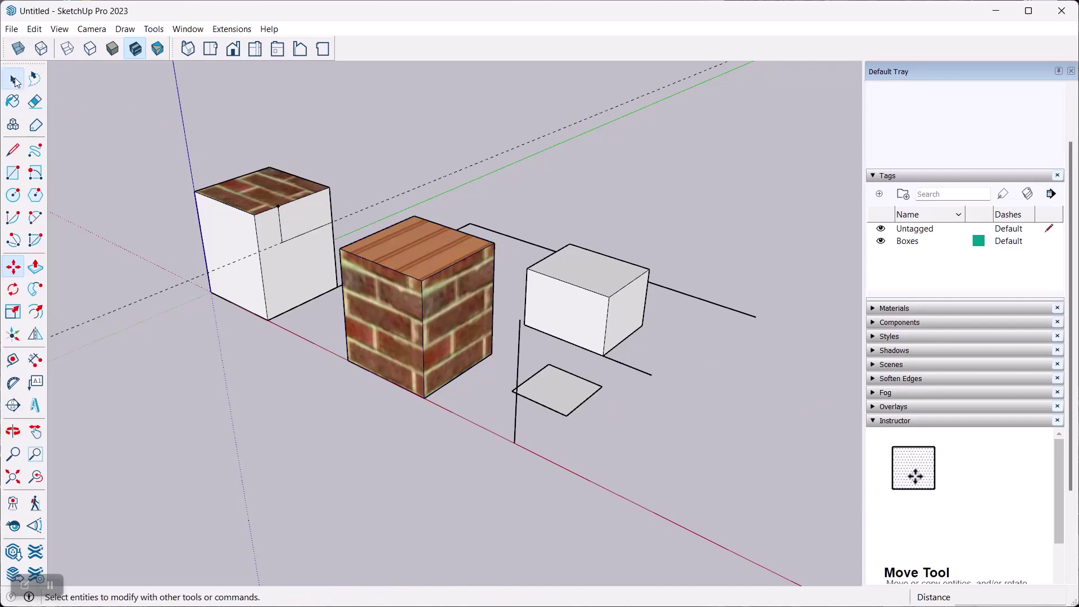
{"action": "left_click", "coordinate": [869, 420]}
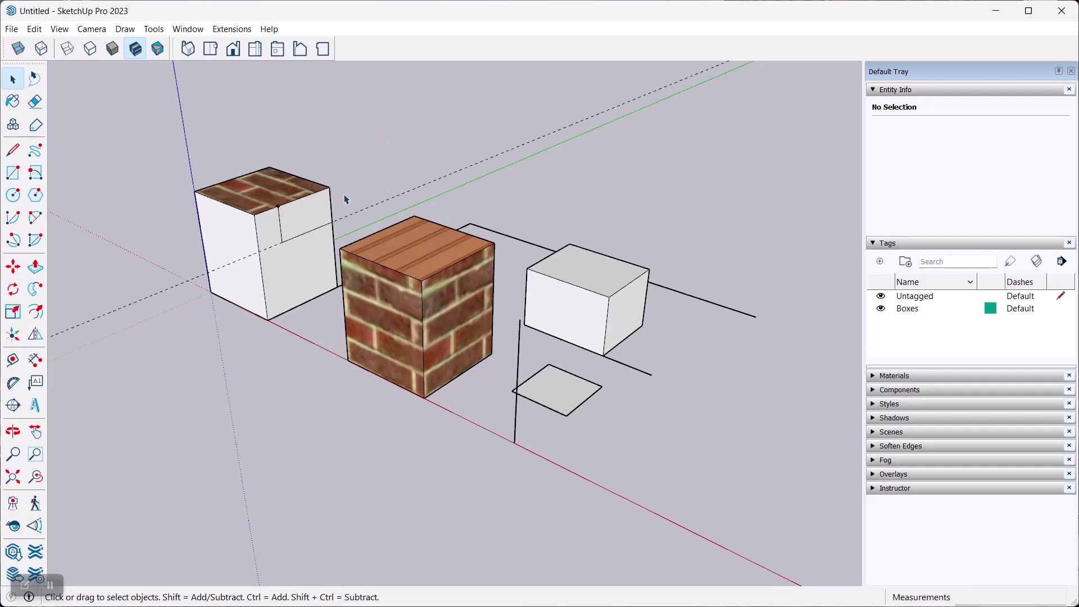
{"action": "middle_click_drag", "start_coordinate": [342, 140], "coordinate": [390, 193]}
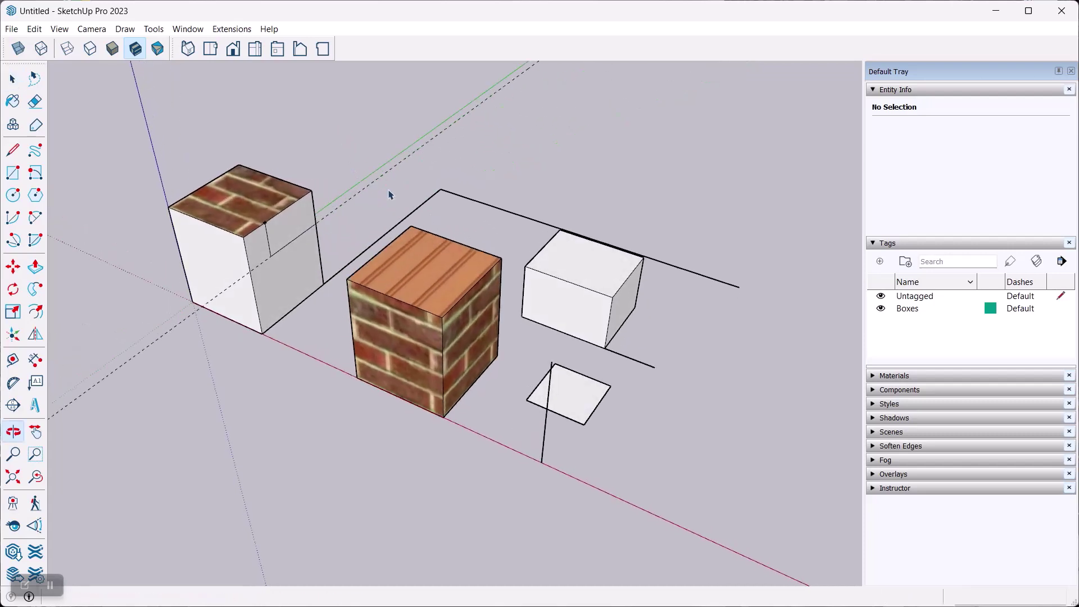
{"action": "scroll", "coordinate": [345, 171], "scroll_direction": "up", "scroll_amount": 3}
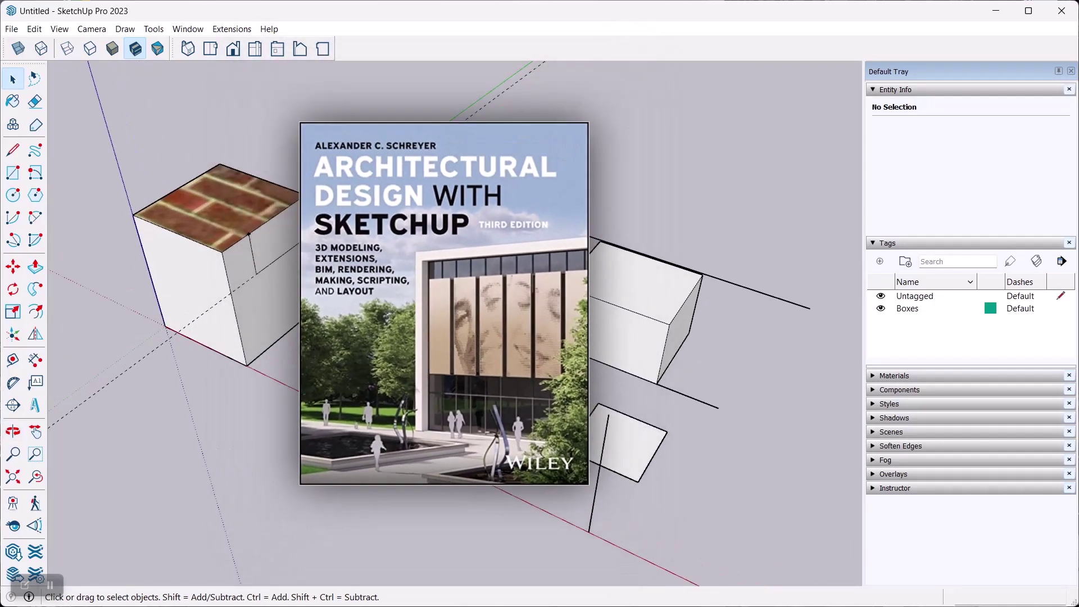
{"action": "middle_click_drag", "start_coordinate": [345, 181], "coordinate": [320, 187]}
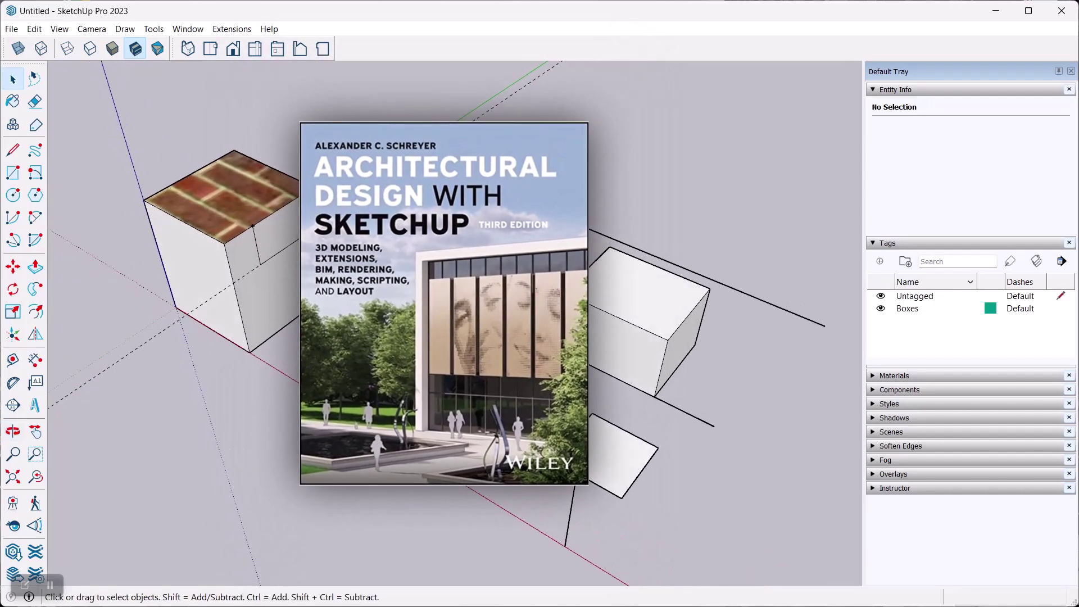